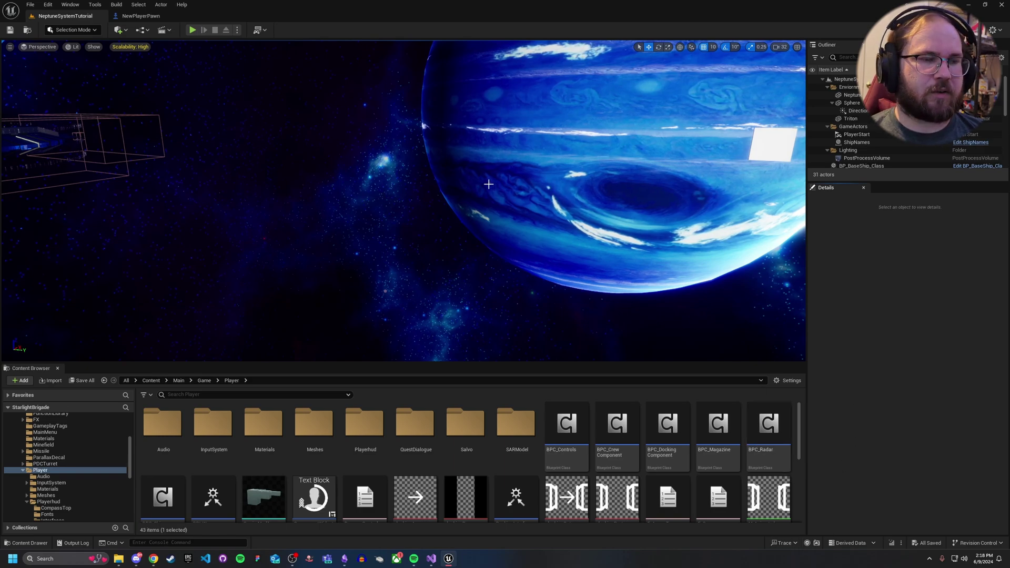
Review the loop logic in NewPlayerPawn's event graph, then return to the NeptuneSystemTutorial level
{"action": "left_click", "coordinate": [138, 15]}
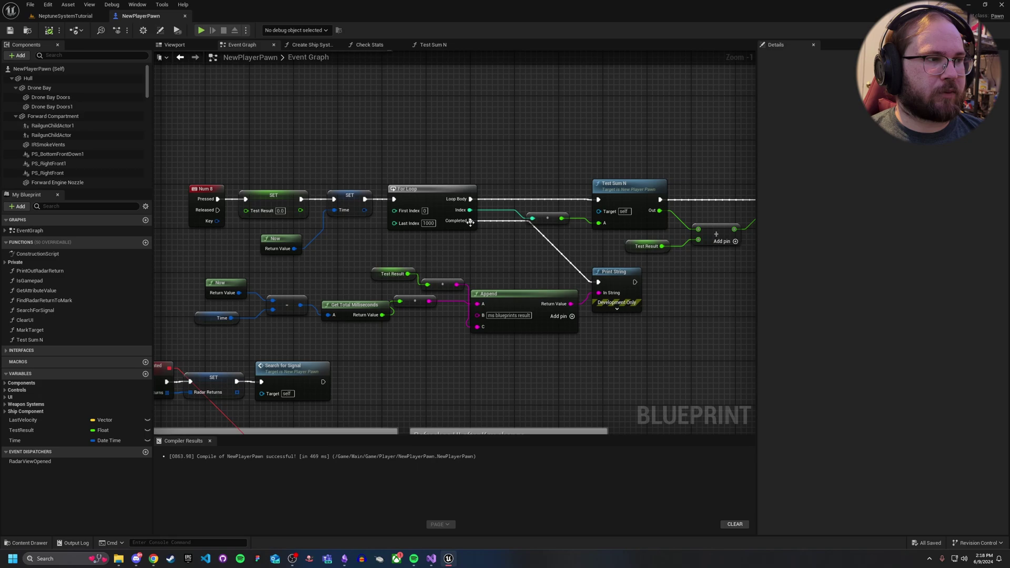
{"action": "right_click_drag", "start_coordinate": [455, 154], "coordinate": [480, 147]}
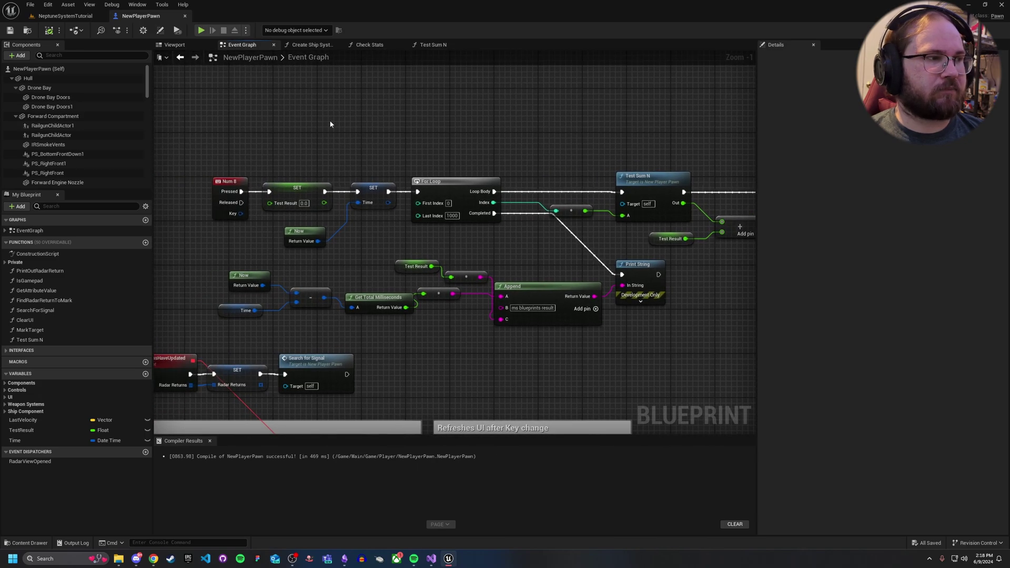
{"action": "left_click", "coordinate": [78, 19]}
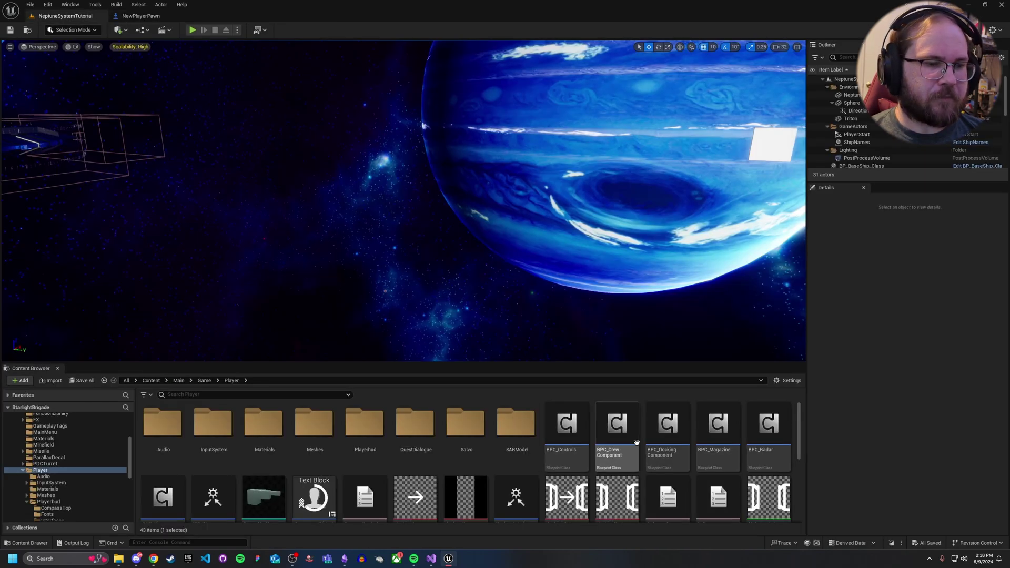
Check the Trace menu's Channels submenu, which has Niagara enabled alongside Cpu, Frame, Gpu and Log
{"action": "left_click", "coordinate": [782, 543]}
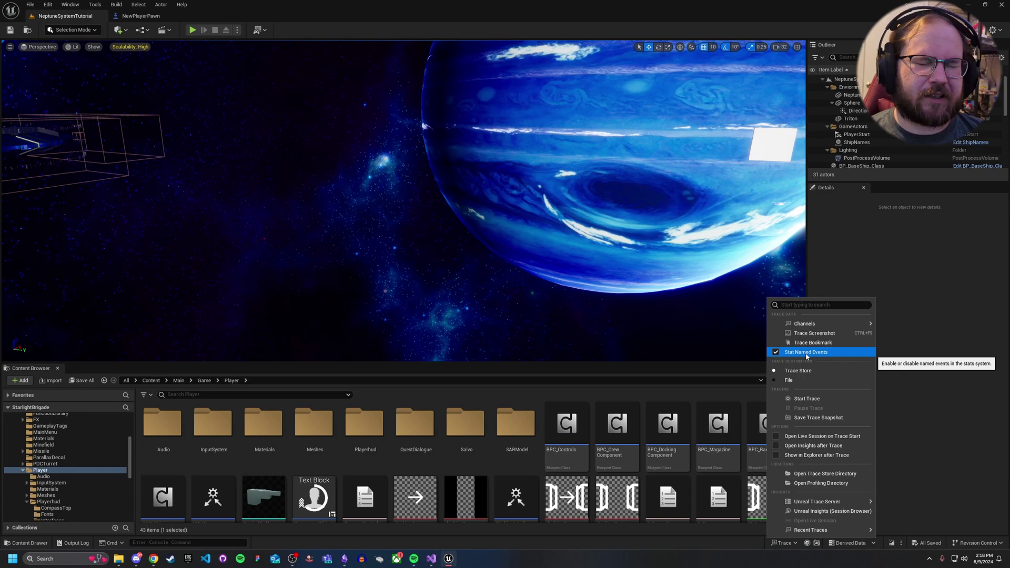
{"action": "mouse_move", "coordinate": [817, 324]}
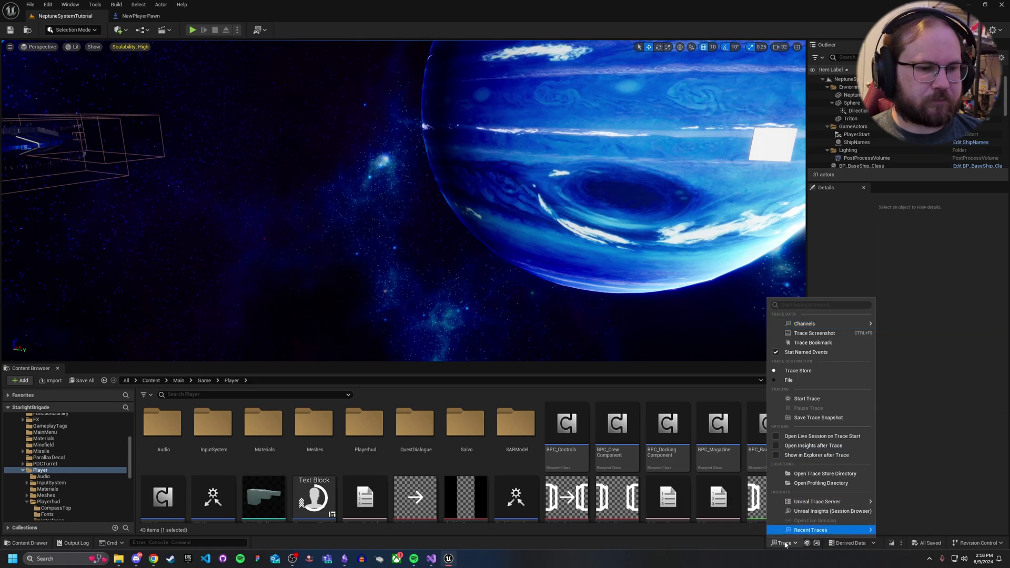
{"action": "left_click", "coordinate": [809, 533]}
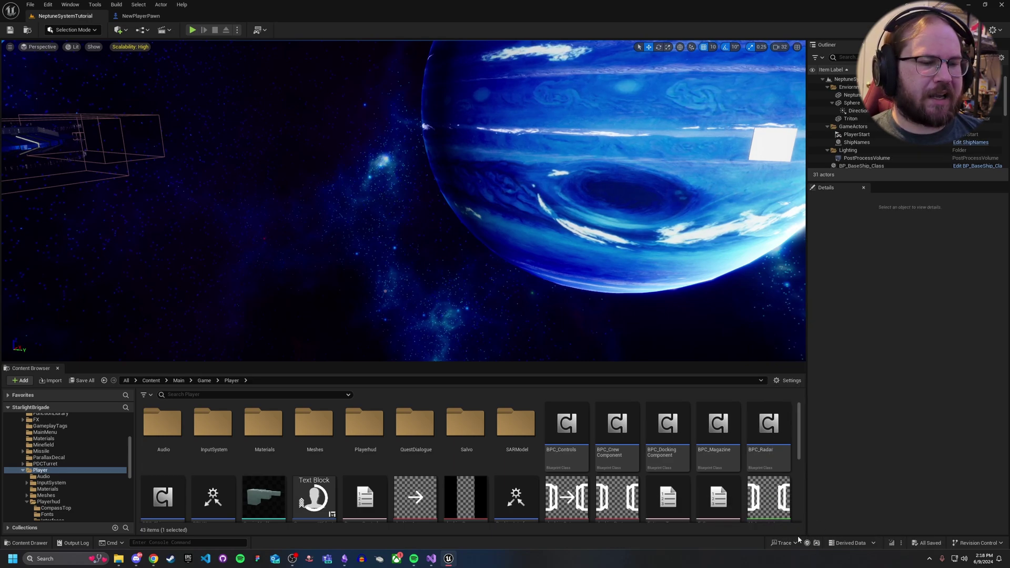
{"action": "left_click", "coordinate": [783, 543]}
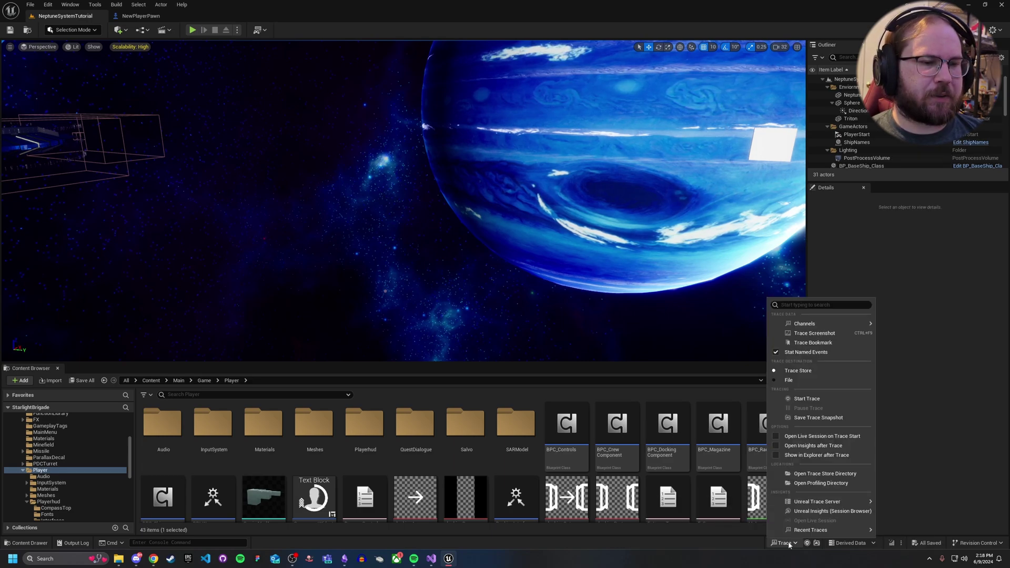
Start the trace, play the level, trigger the blueprint test, then stop Play-in-Editor with Esc
{"action": "left_click", "coordinate": [825, 401]}
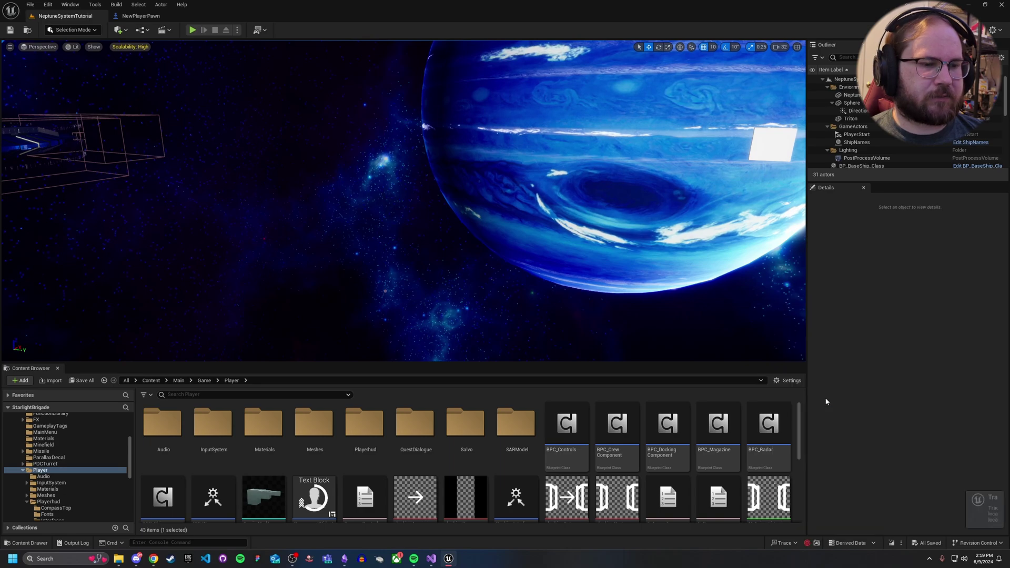
{"action": "left_click", "coordinate": [193, 30]}
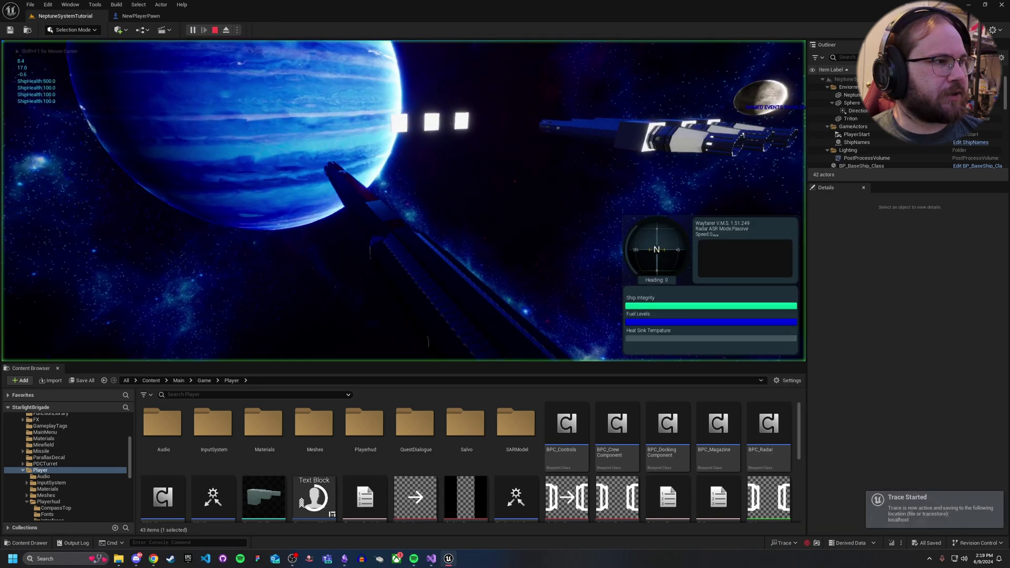
{"action": "left_click", "coordinate": [67, 343]}
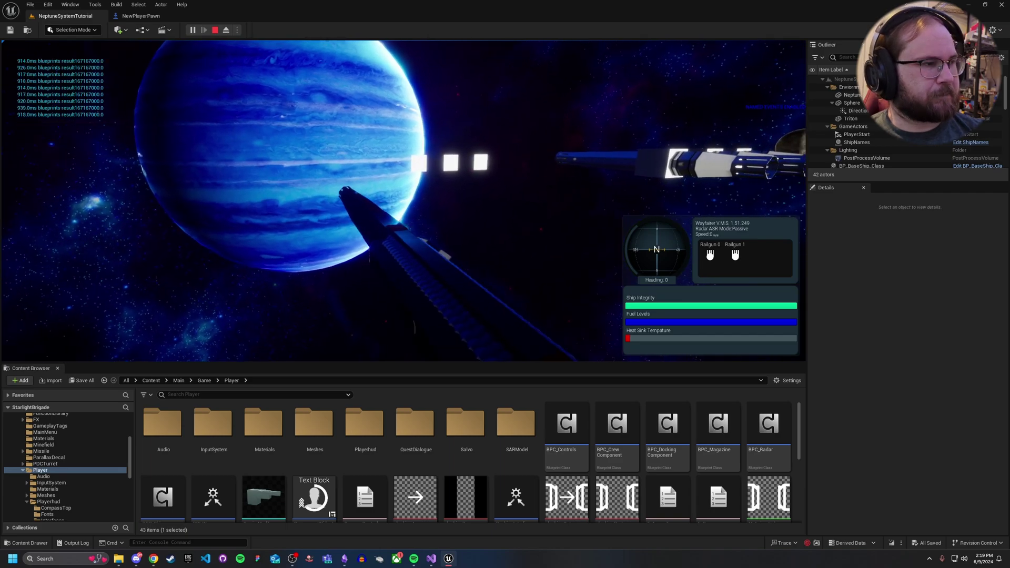
{"action": "key", "text": "Escape"}
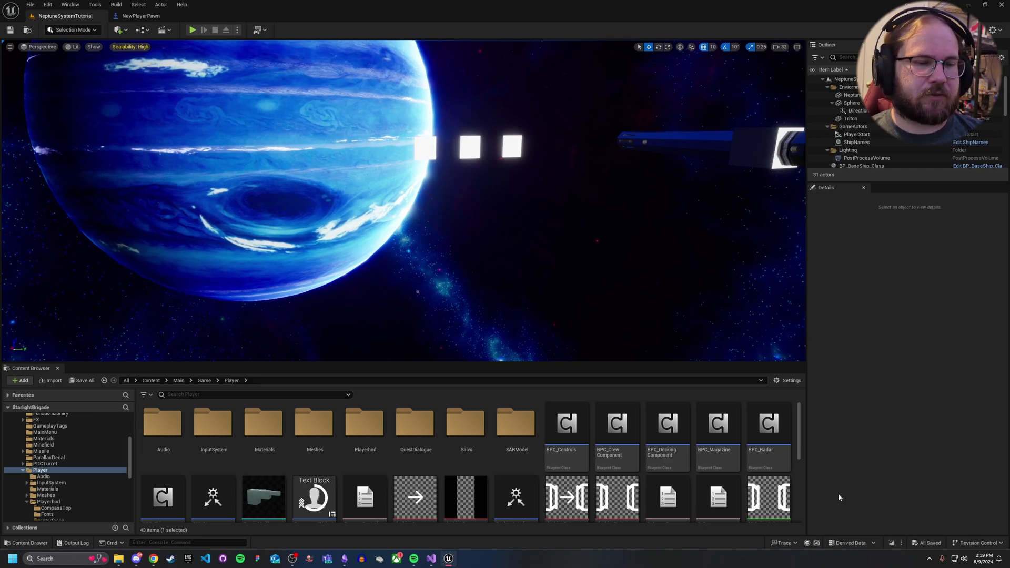
Launch the Unreal Insights session browser, maximize it and open the 20240609_141901 trace
{"action": "left_click", "coordinate": [783, 542]}
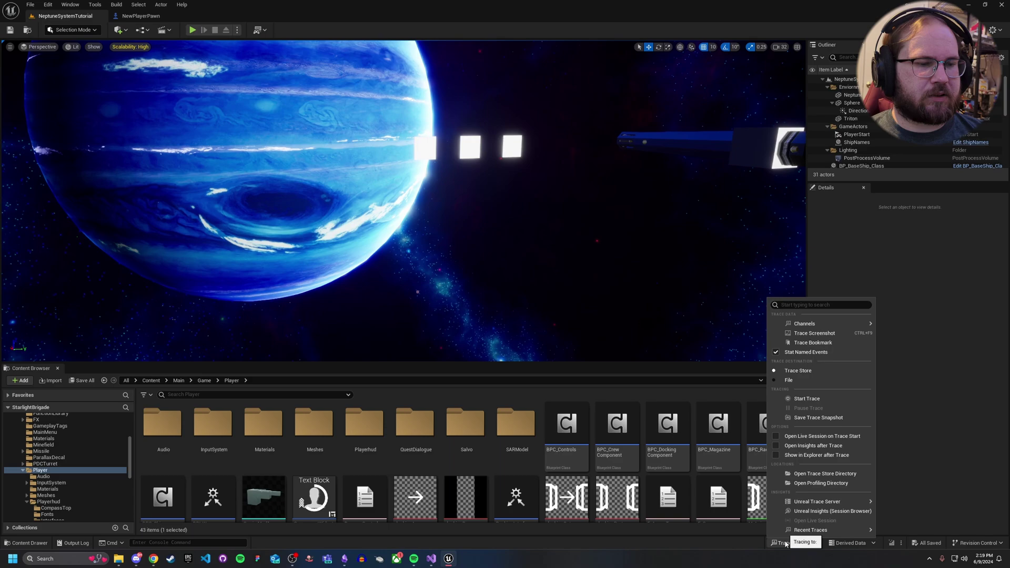
{"action": "mouse_move", "coordinate": [812, 502]}
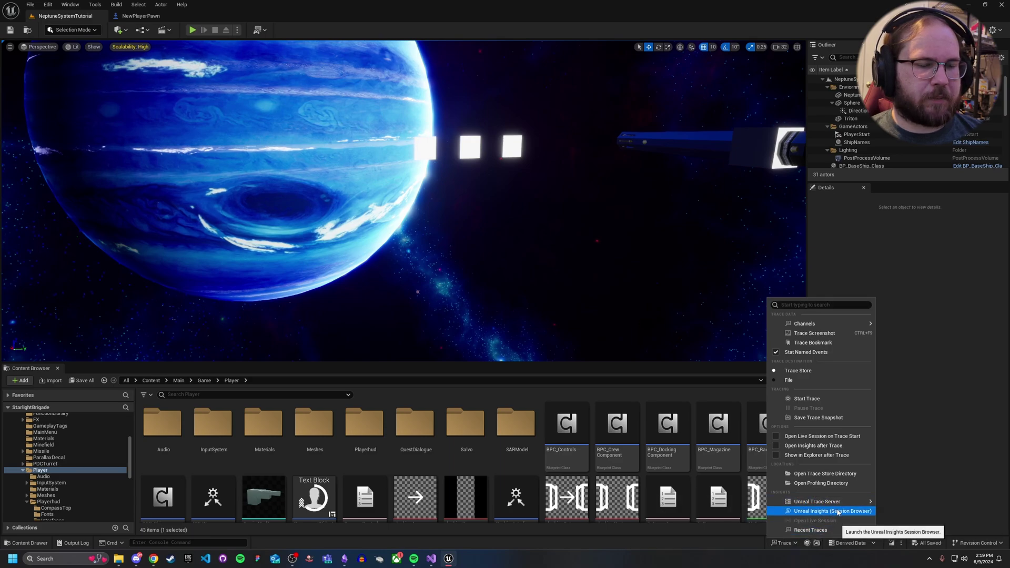
{"action": "left_click", "coordinate": [834, 511]}
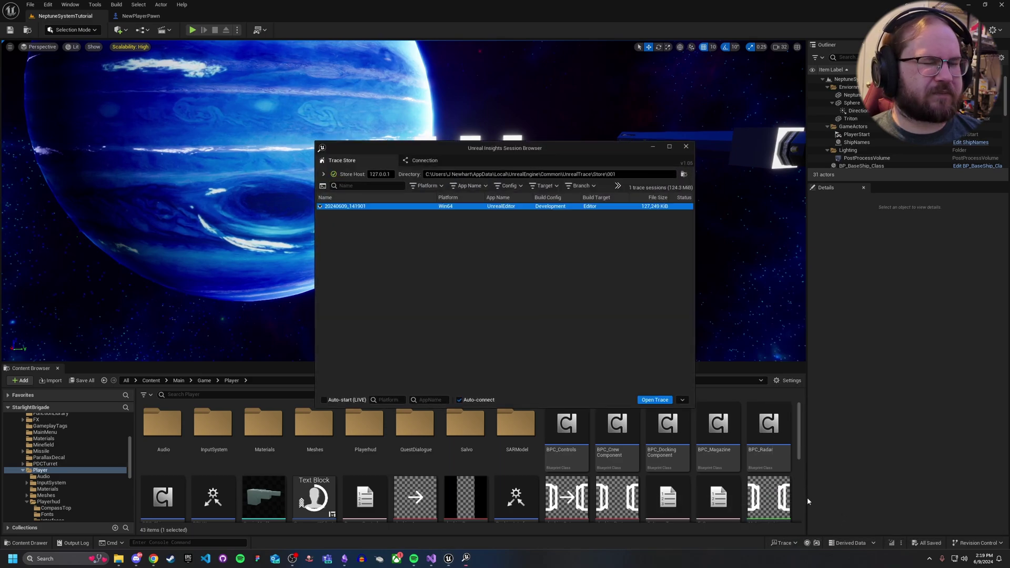
{"action": "left_click", "coordinate": [670, 147]}
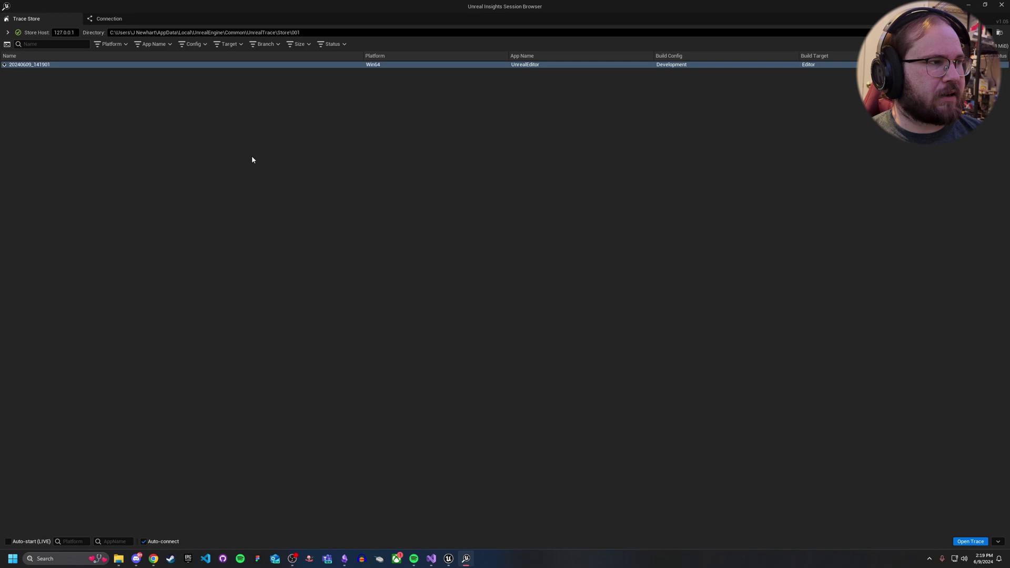
{"action": "mouse_move", "coordinate": [48, 65]}
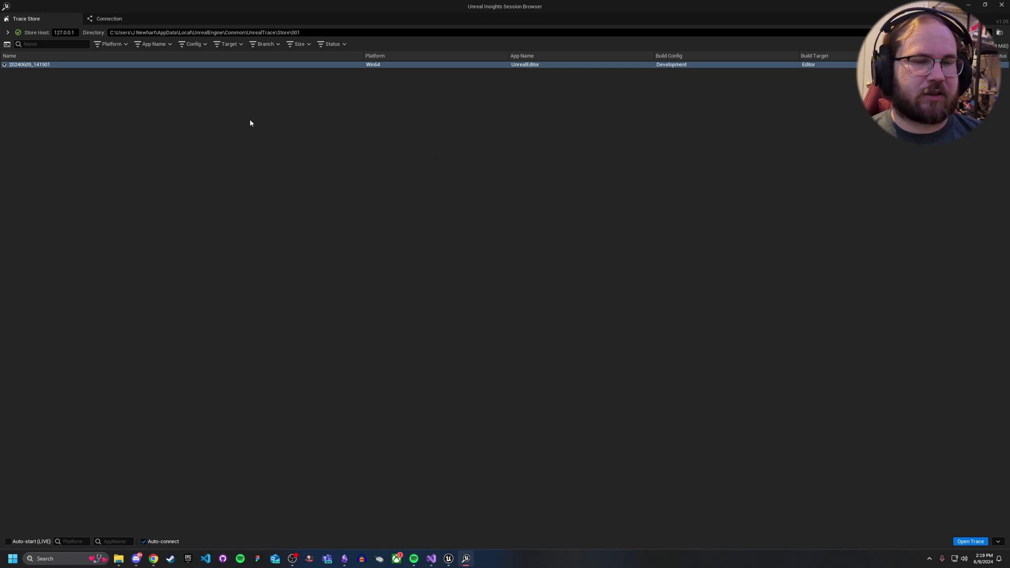
{"action": "double_click", "coordinate": [36, 67]}
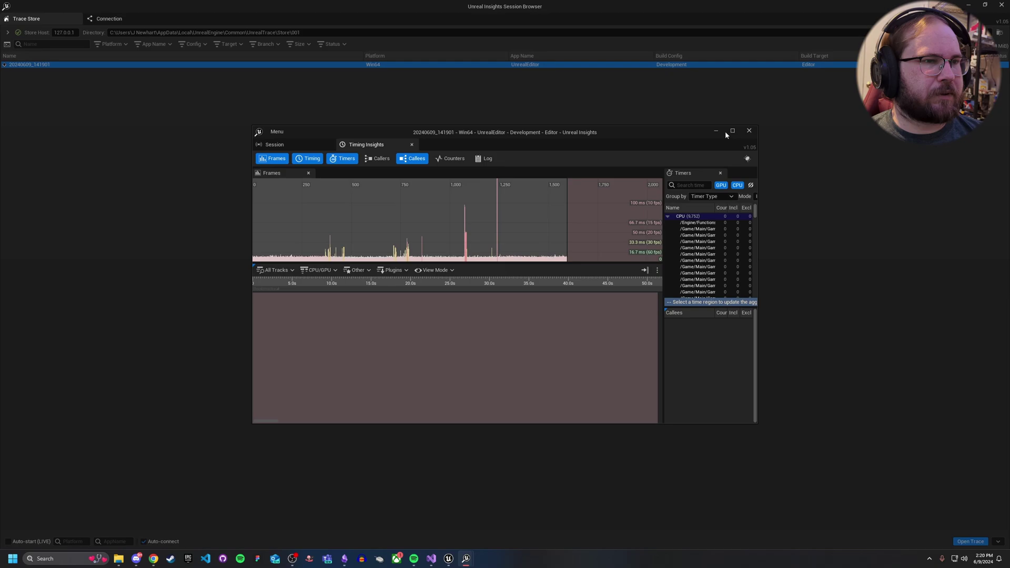
Maximize Timing Insights, hide all scrollable tracks, then enable Game Frames, Rendering Frames and GameThread
{"action": "left_click", "coordinate": [731, 131]}
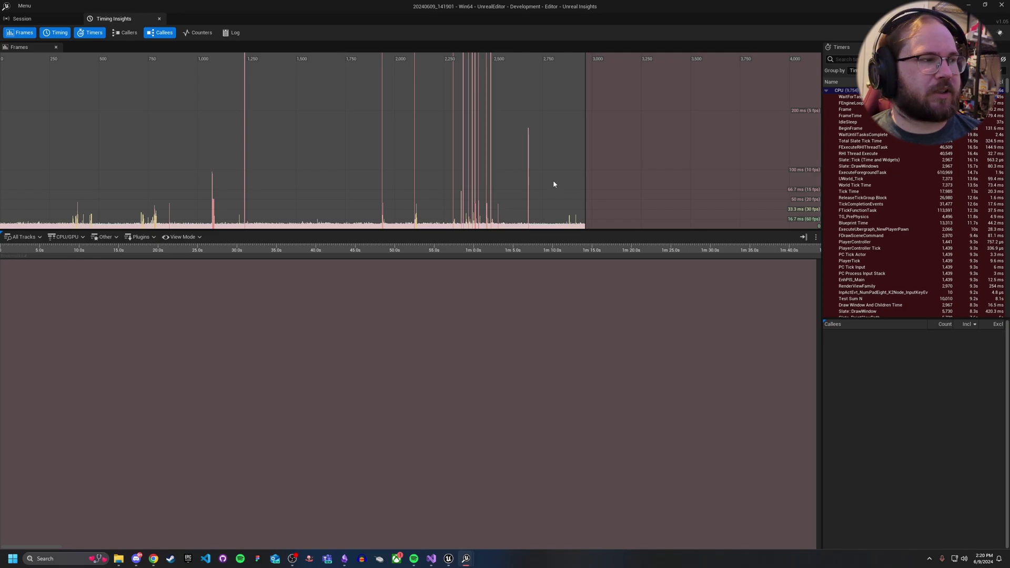
{"action": "left_click", "coordinate": [22, 237]}
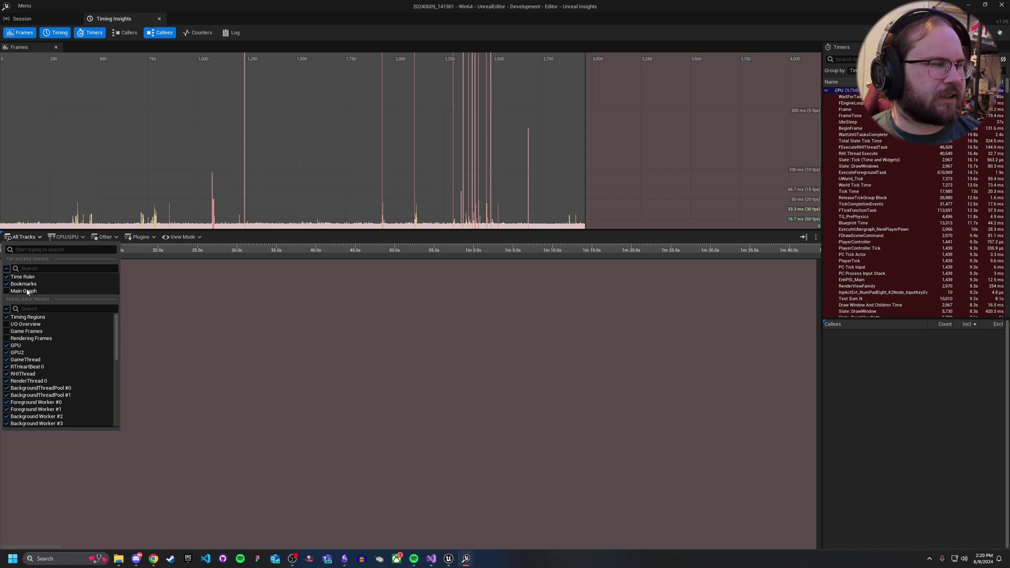
{"action": "left_click", "coordinate": [8, 311]}
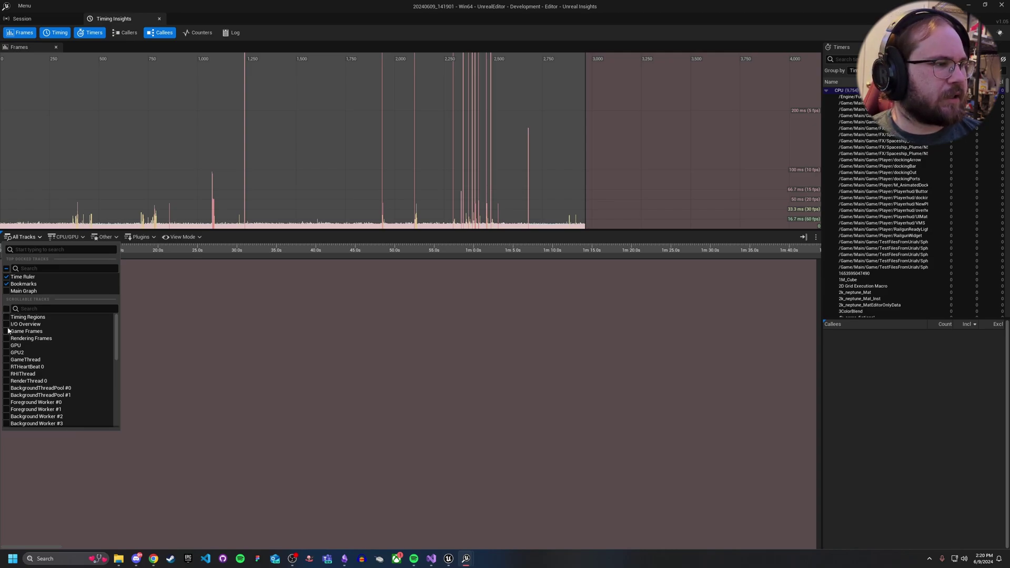
{"action": "left_click", "coordinate": [6, 331]}
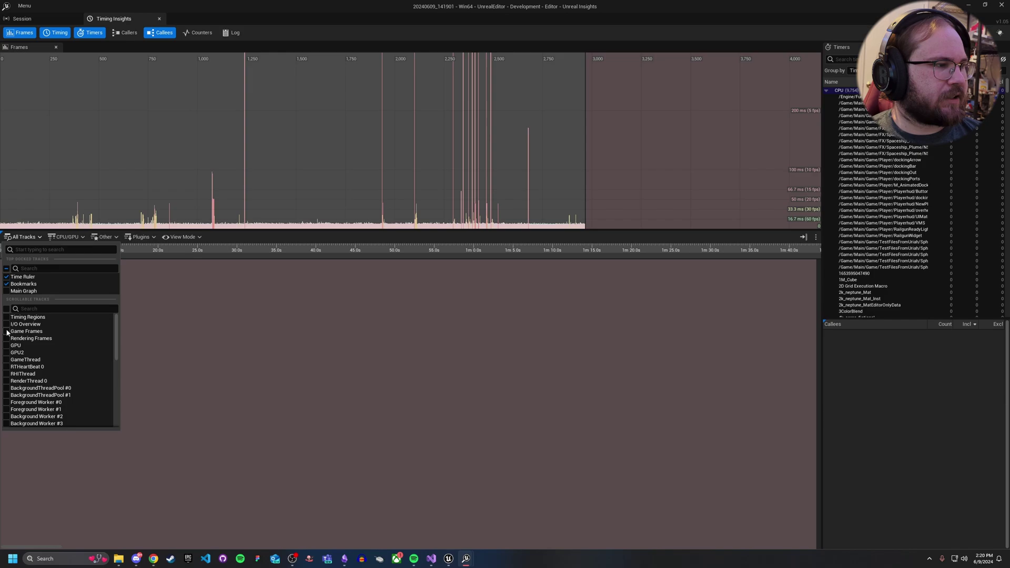
{"action": "left_click", "coordinate": [6, 360]}
{"action": "left_click", "coordinate": [7, 381]}
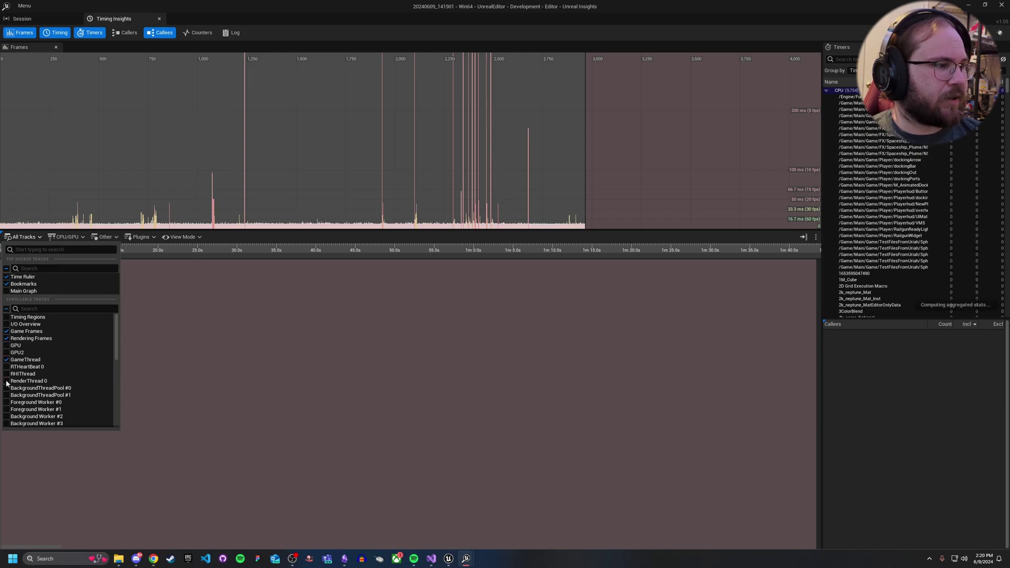
{"action": "left_click", "coordinate": [29, 239]}
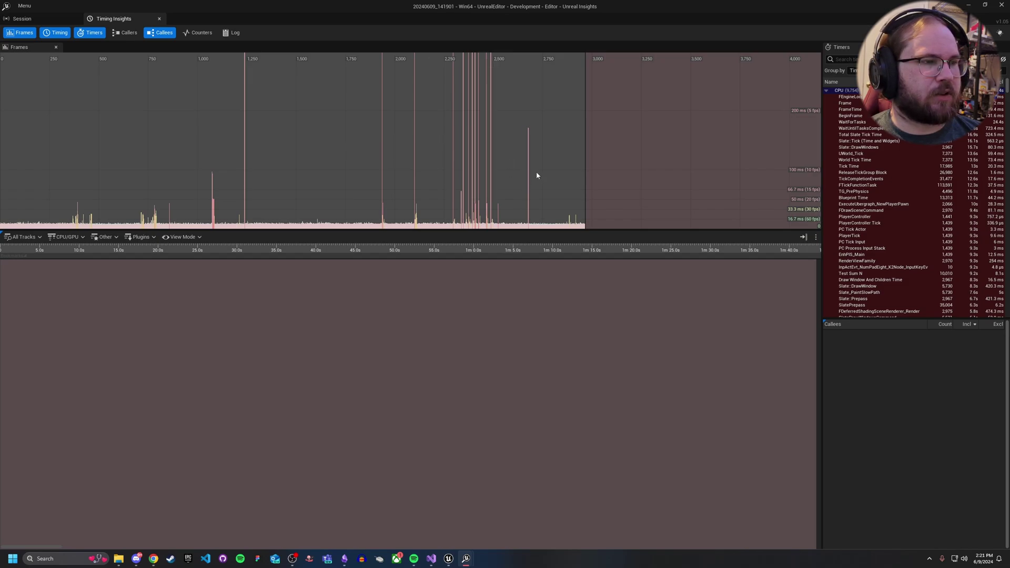
Jump the timeline to the frame spike near 2,297 and zoom the Frames graph in and out
{"action": "left_click", "coordinate": [454, 139]}
{"action": "scroll", "coordinate": [454, 141], "scroll_direction": "up", "scroll_amount": 10}
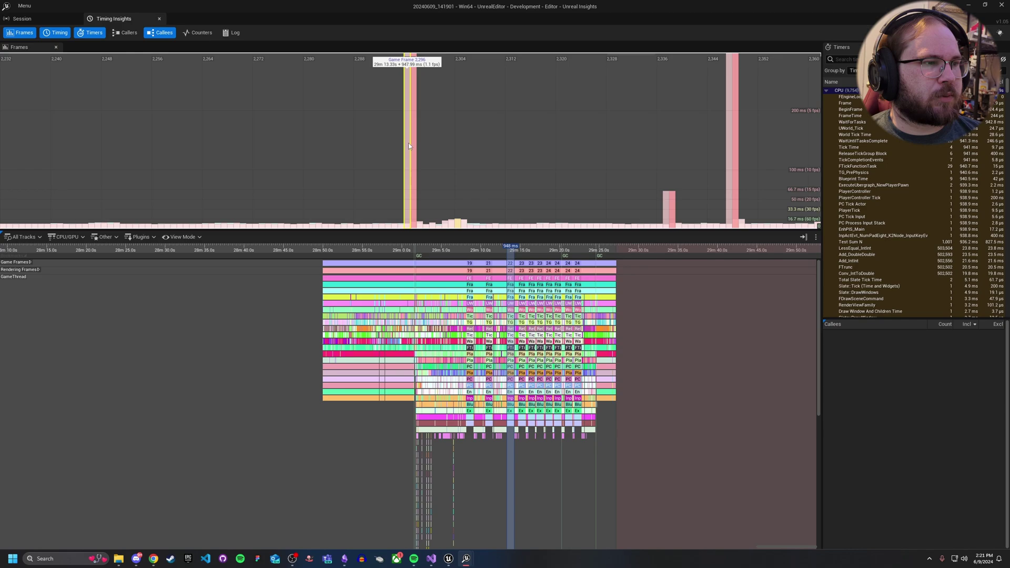
{"action": "scroll", "coordinate": [406, 150], "scroll_direction": "down", "scroll_amount": 8}
{"action": "scroll", "coordinate": [402, 157], "scroll_direction": "down", "scroll_amount": 2}
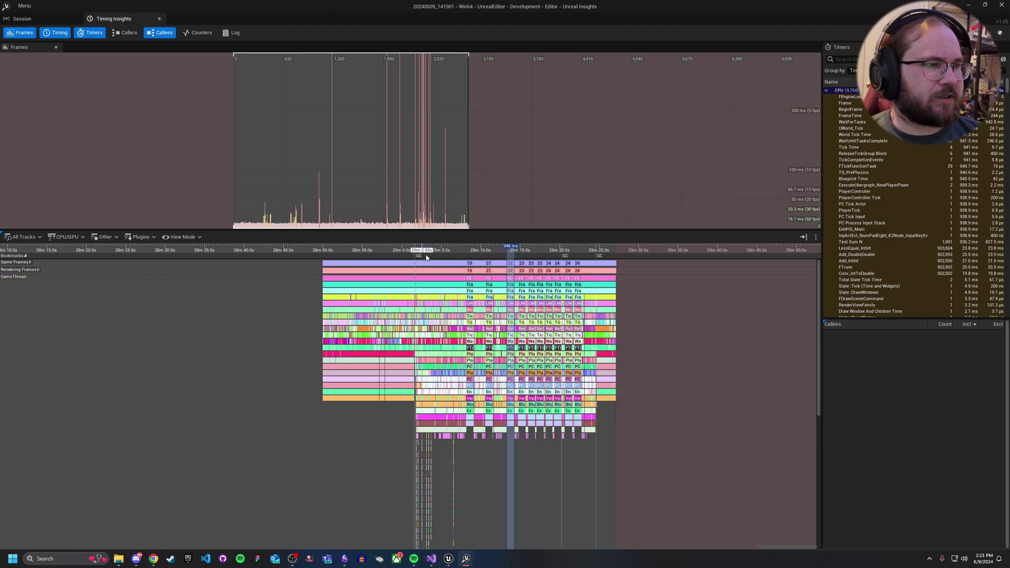
Zoom the timing tracks out and back in around the 948 ms frame 2296
{"action": "scroll", "coordinate": [404, 271], "scroll_direction": "up", "scroll_amount": 3}
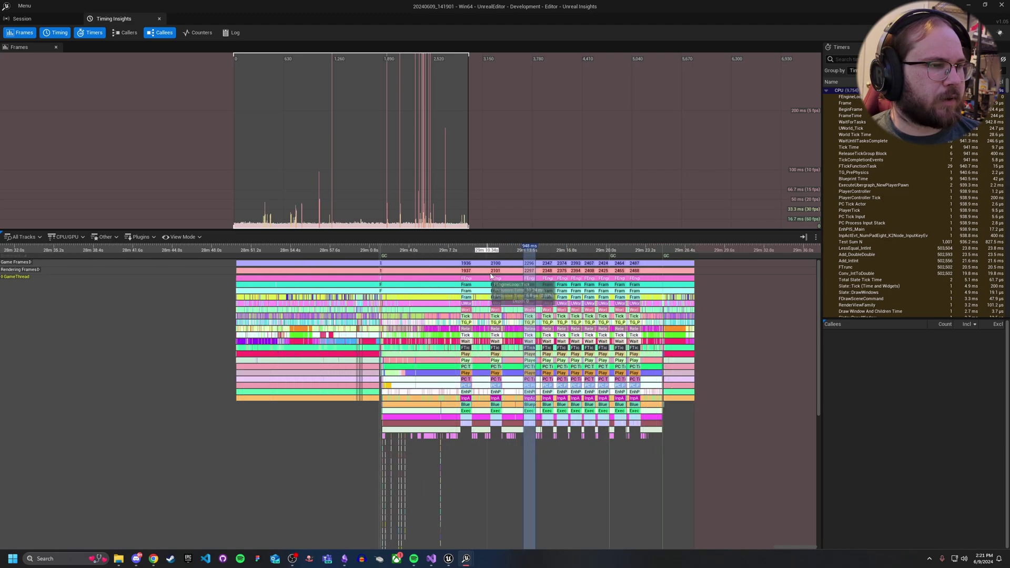
{"action": "scroll", "coordinate": [355, 257], "scroll_direction": "up", "scroll_amount": 8}
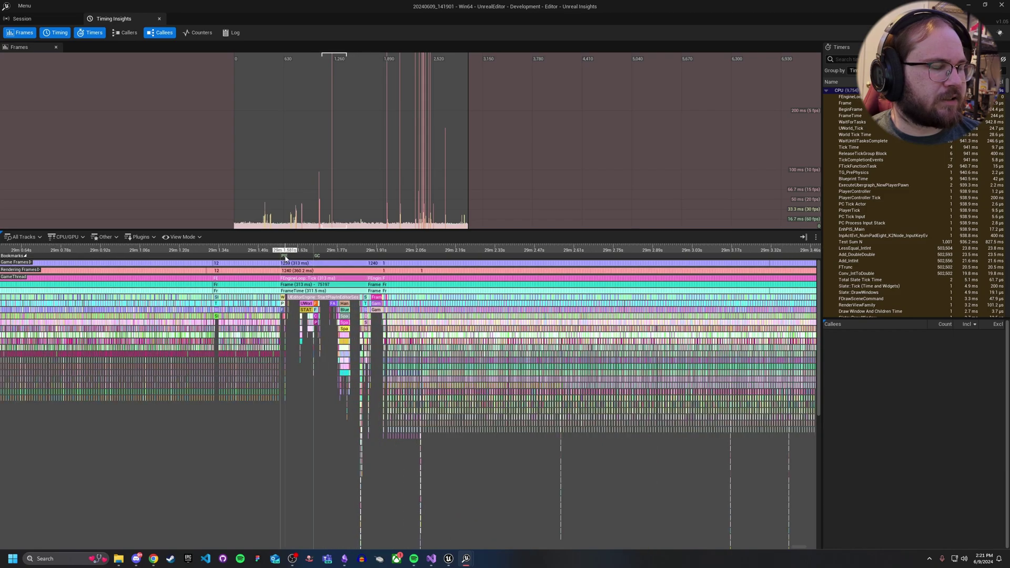
{"action": "scroll", "coordinate": [297, 263], "scroll_direction": "down", "scroll_amount": 10}
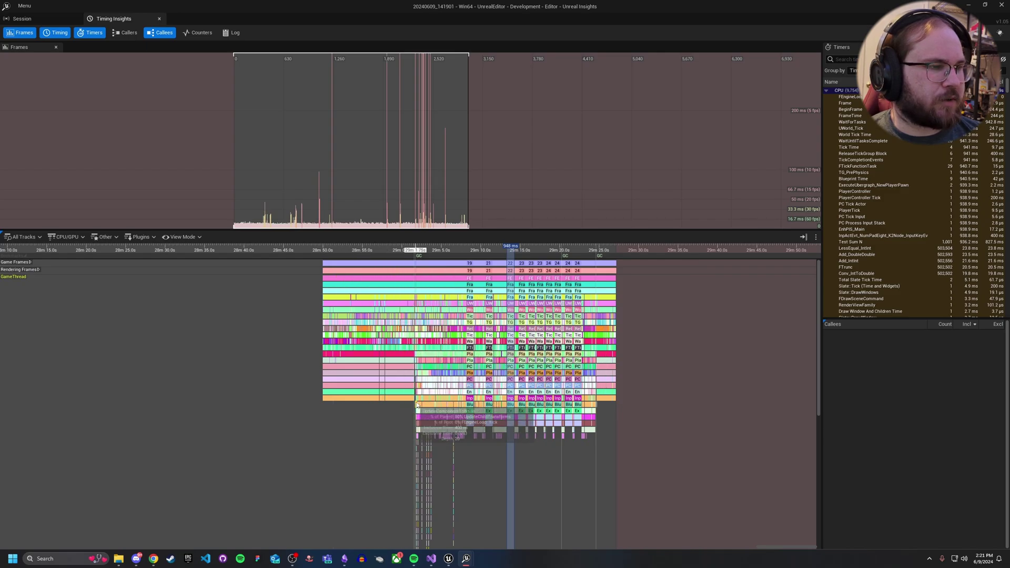
{"action": "scroll", "coordinate": [428, 254], "scroll_direction": "up", "scroll_amount": 8}
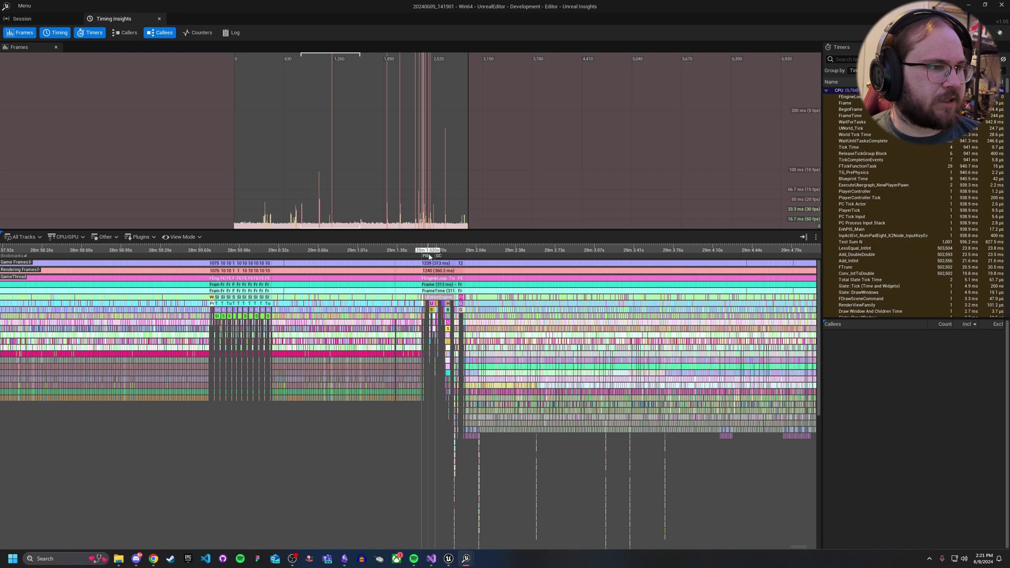
{"action": "scroll", "coordinate": [428, 256], "scroll_direction": "up", "scroll_amount": 6}
{"action": "scroll", "coordinate": [400, 258], "scroll_direction": "down", "scroll_amount": 3}
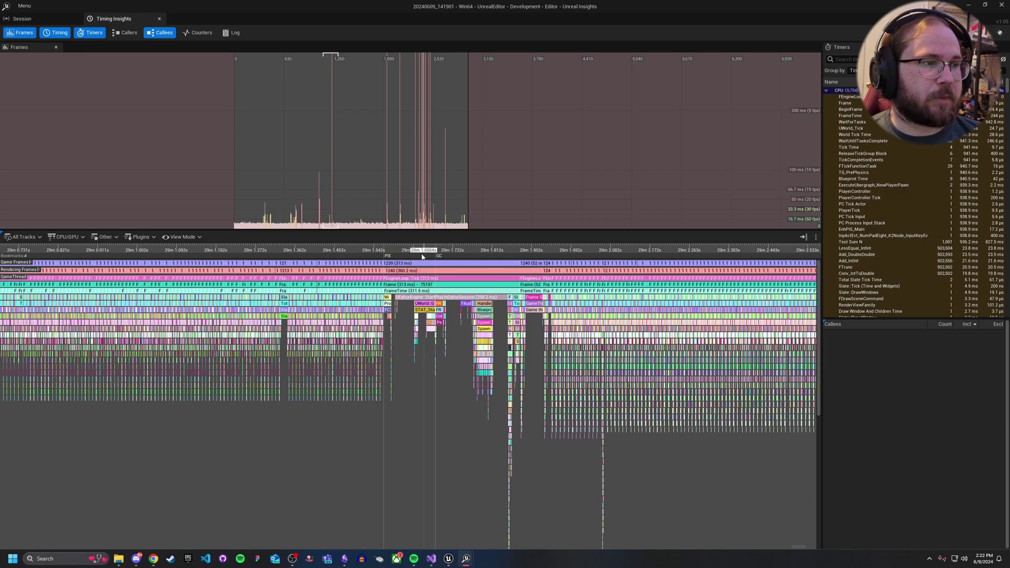
{"action": "scroll", "coordinate": [417, 256], "scroll_direction": "down", "scroll_amount": 7}
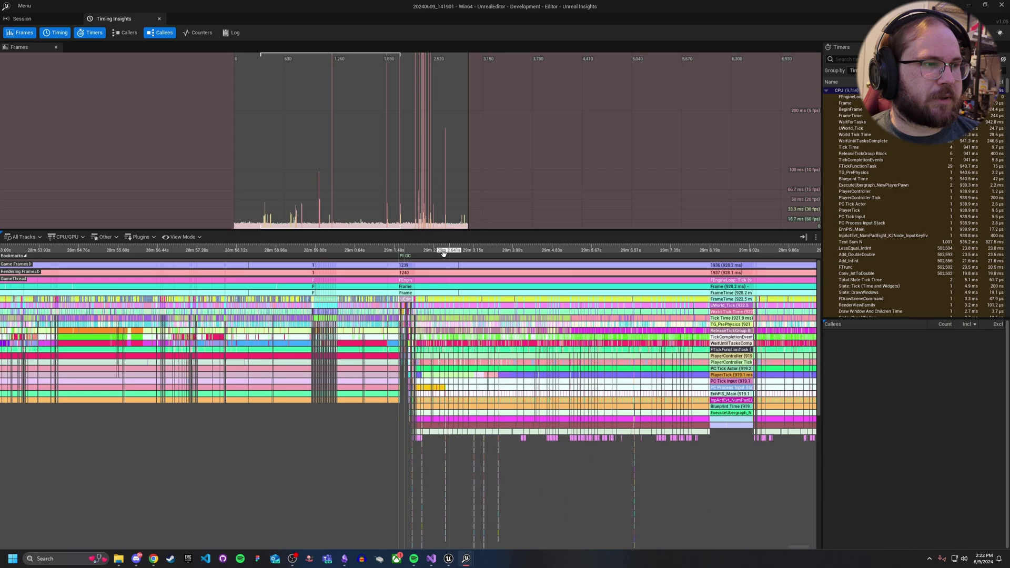
{"action": "scroll", "coordinate": [434, 261], "scroll_direction": "down", "scroll_amount": 2}
{"action": "scroll", "coordinate": [498, 274], "scroll_direction": "down", "scroll_amount": 2}
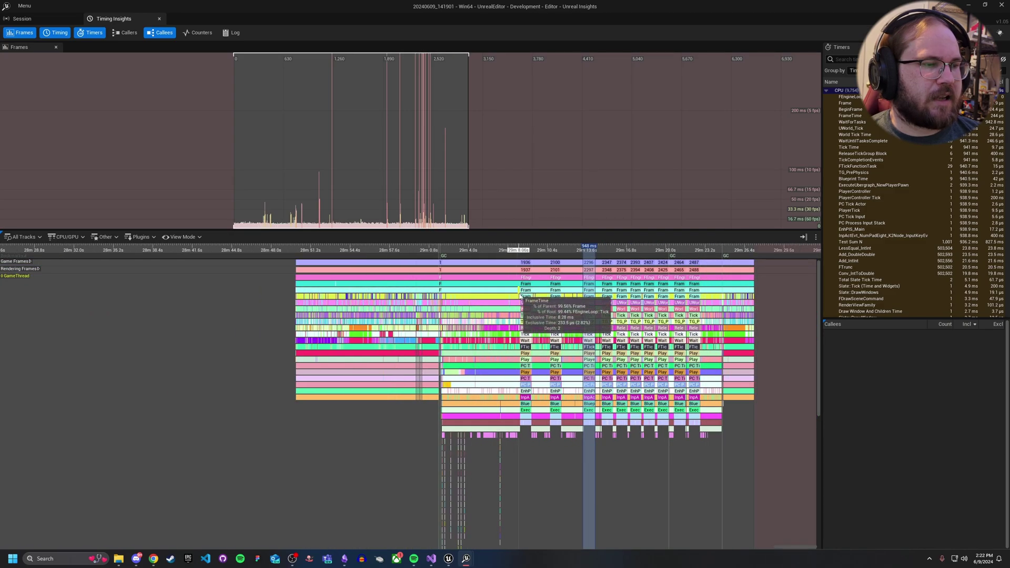
{"action": "scroll", "coordinate": [597, 258], "scroll_direction": "up", "scroll_amount": 7}
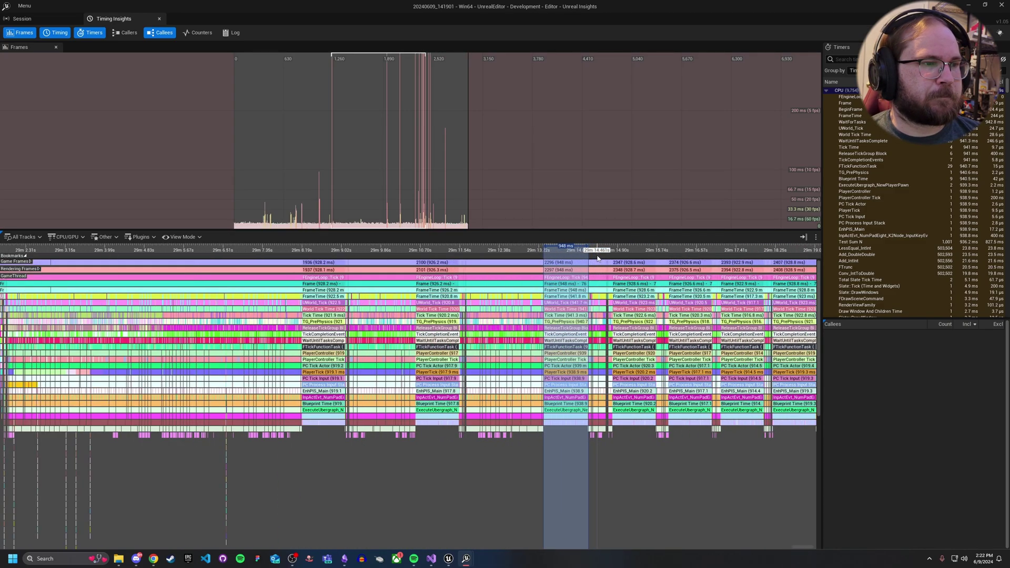
{"action": "scroll", "coordinate": [513, 270], "scroll_direction": "down", "scroll_amount": 7}
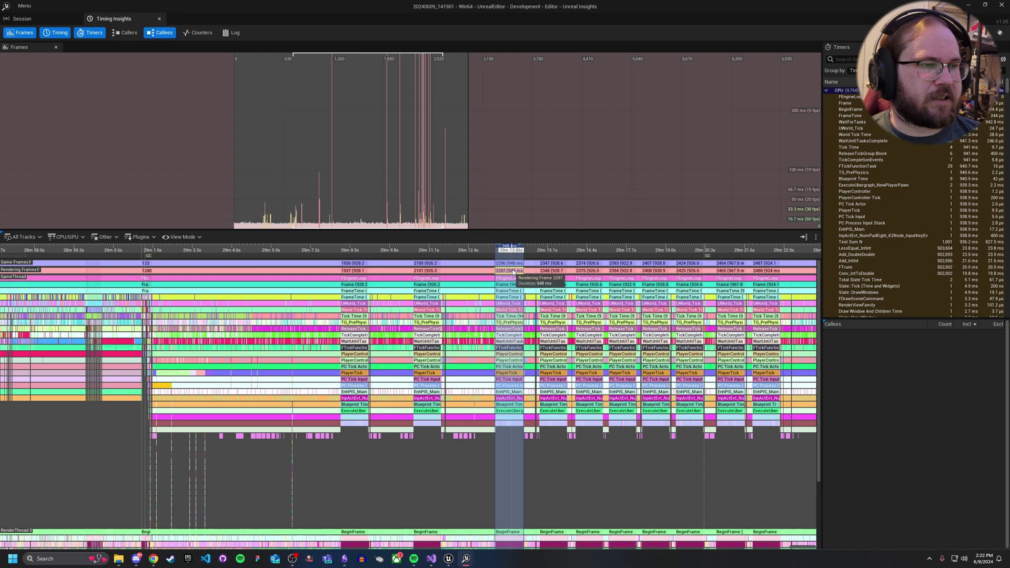
{"action": "scroll", "coordinate": [614, 259], "scroll_direction": "up", "scroll_amount": 4}
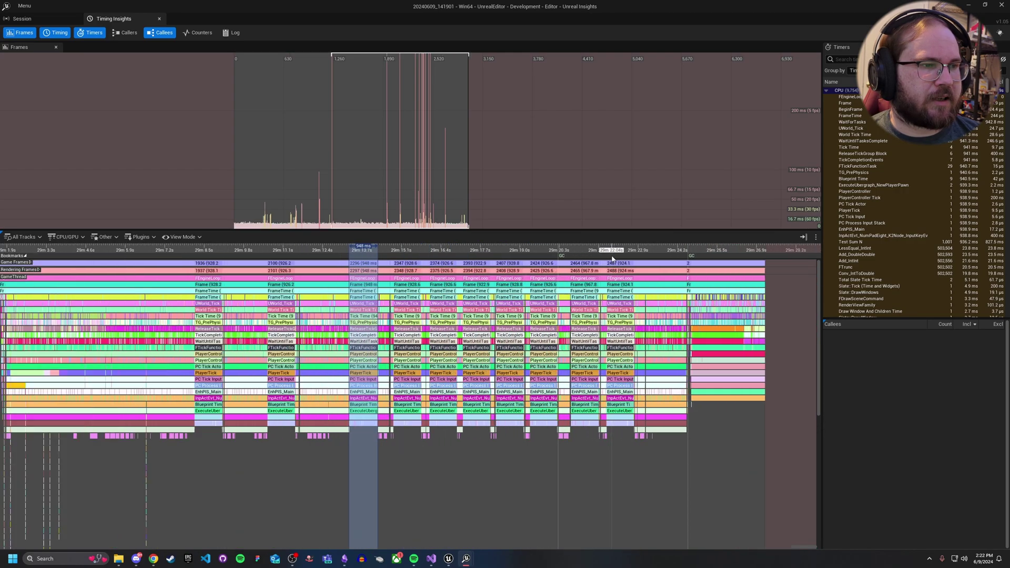
{"action": "scroll", "coordinate": [584, 295], "scroll_direction": "down", "scroll_amount": 6}
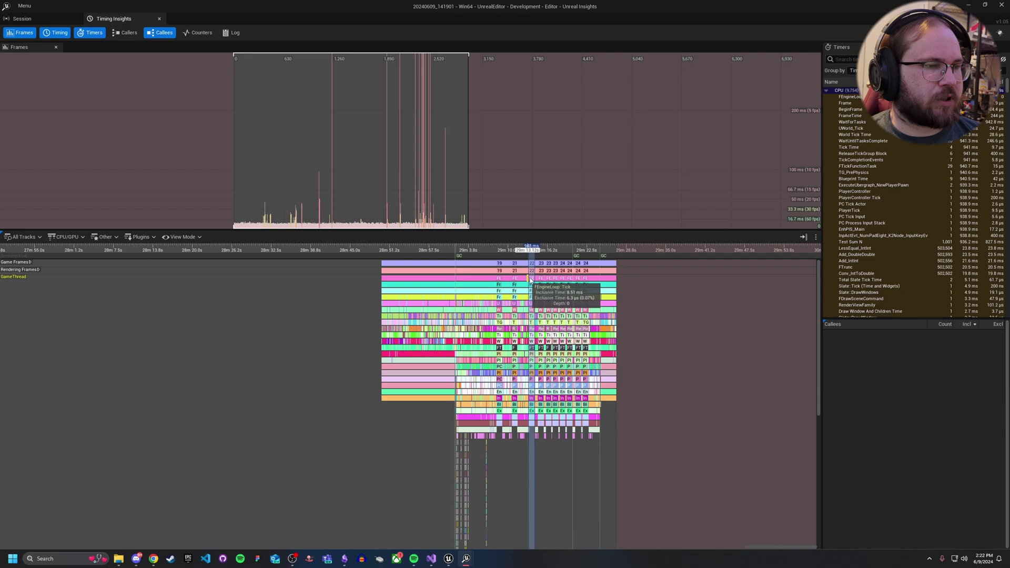
{"action": "scroll", "coordinate": [542, 309], "scroll_direction": "up", "scroll_amount": 2}
{"action": "scroll", "coordinate": [542, 309], "scroll_direction": "up", "scroll_amount": 4}
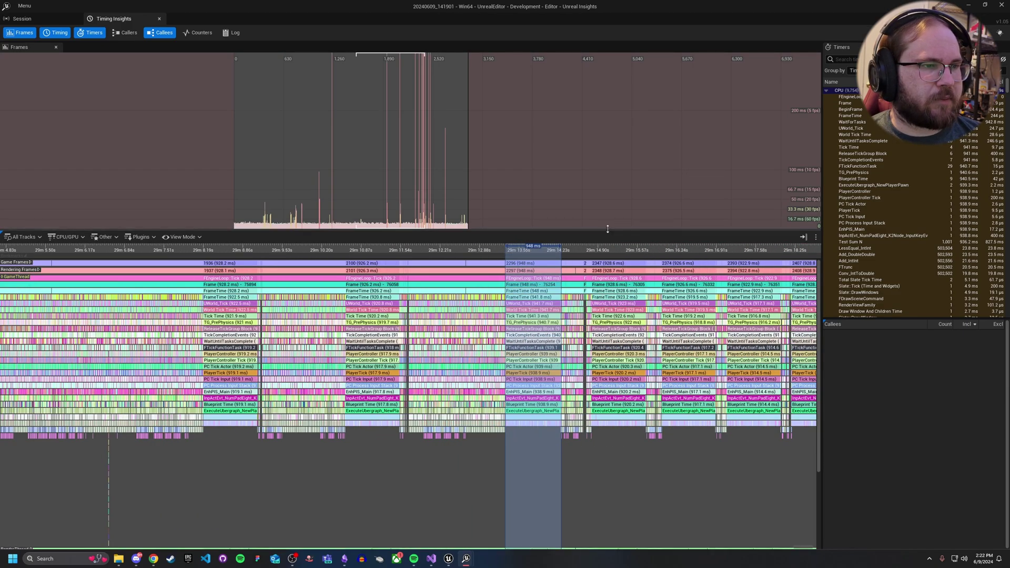
Enlarge the Frames graph, then zoom the GameThread track into frame 2296's Test Sum calls
{"action": "left_click_drag", "start_coordinate": [607, 229], "coordinate": [605, 272]}
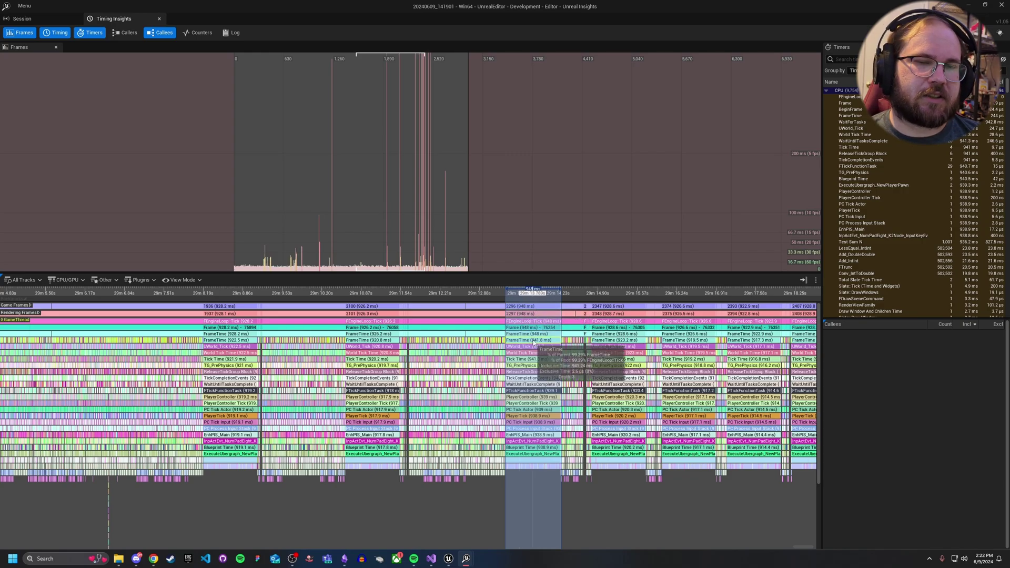
{"action": "scroll", "coordinate": [559, 341], "scroll_direction": "up", "scroll_amount": 2}
{"action": "scroll", "coordinate": [559, 341], "scroll_direction": "up", "scroll_amount": 2}
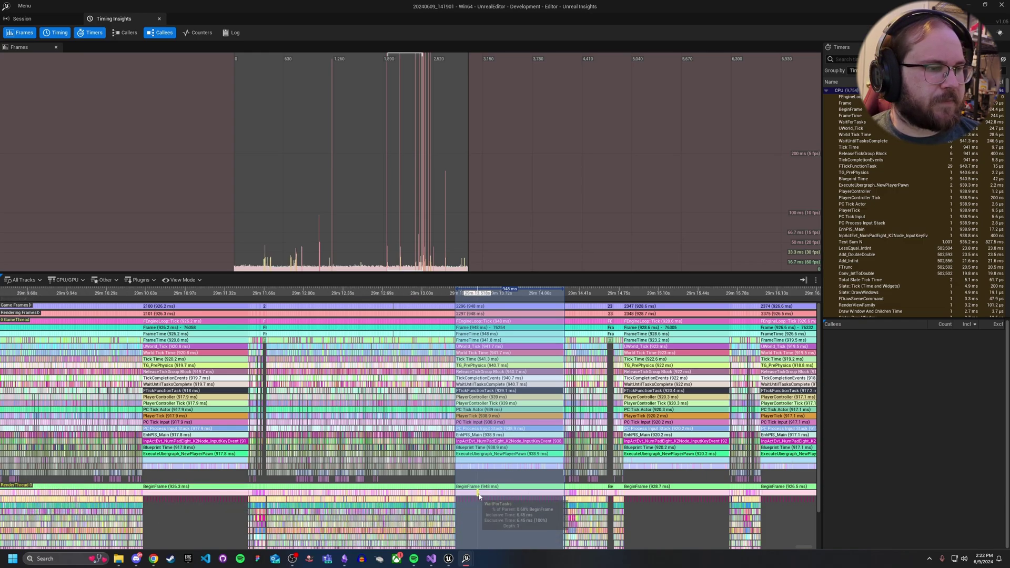
{"action": "scroll", "coordinate": [490, 497], "scroll_direction": "up", "scroll_amount": 10}
{"action": "scroll", "coordinate": [371, 491], "scroll_direction": "up", "scroll_amount": 8}
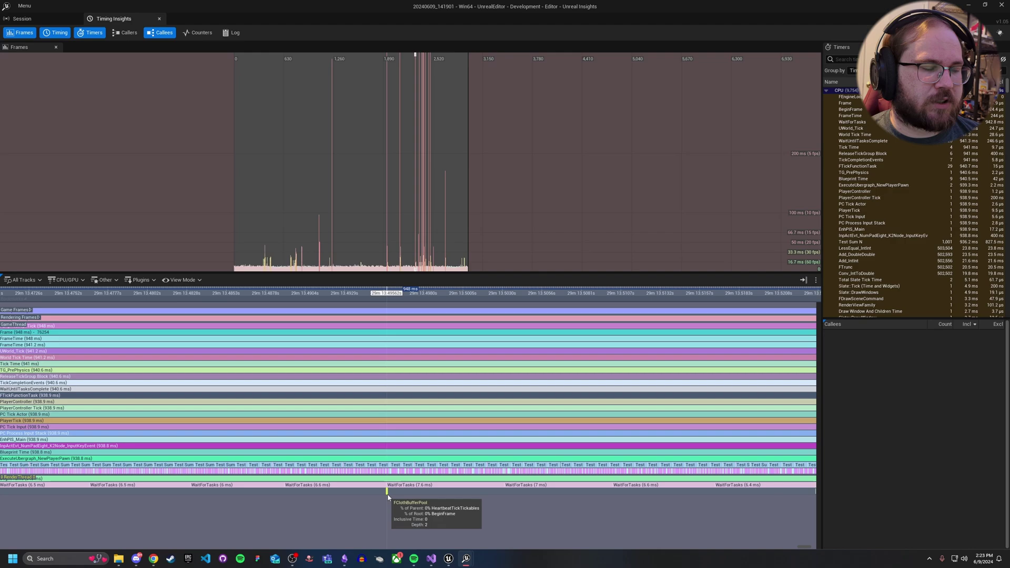
Zoom to microsecond level on the Test Sum N calls, then back out to the preceding 9 ms frames
{"action": "scroll", "coordinate": [390, 493], "scroll_direction": "up", "scroll_amount": 10}
{"action": "scroll", "coordinate": [366, 503], "scroll_direction": "up", "scroll_amount": 10}
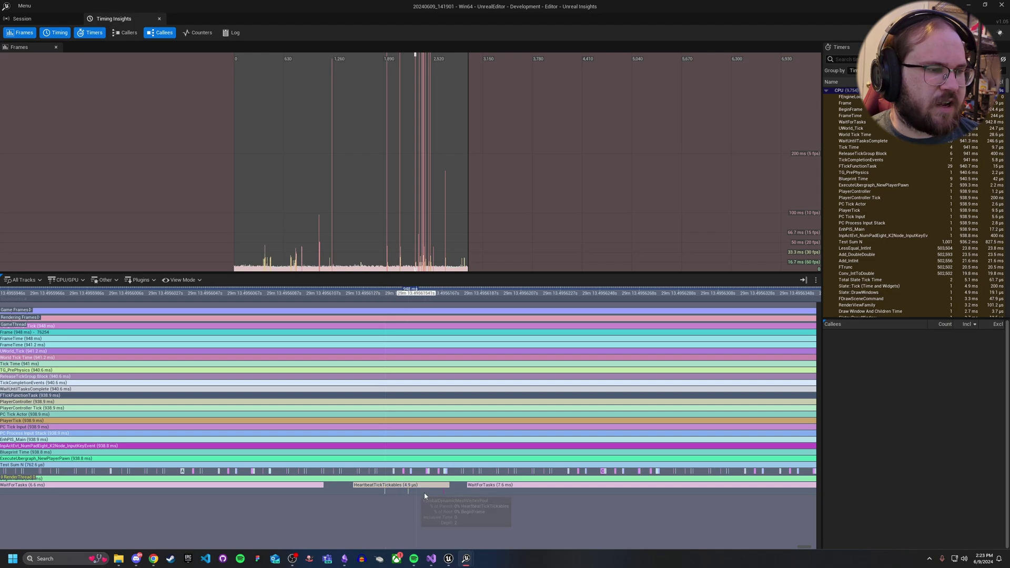
{"action": "scroll", "coordinate": [487, 496], "scroll_direction": "down", "scroll_amount": 10}
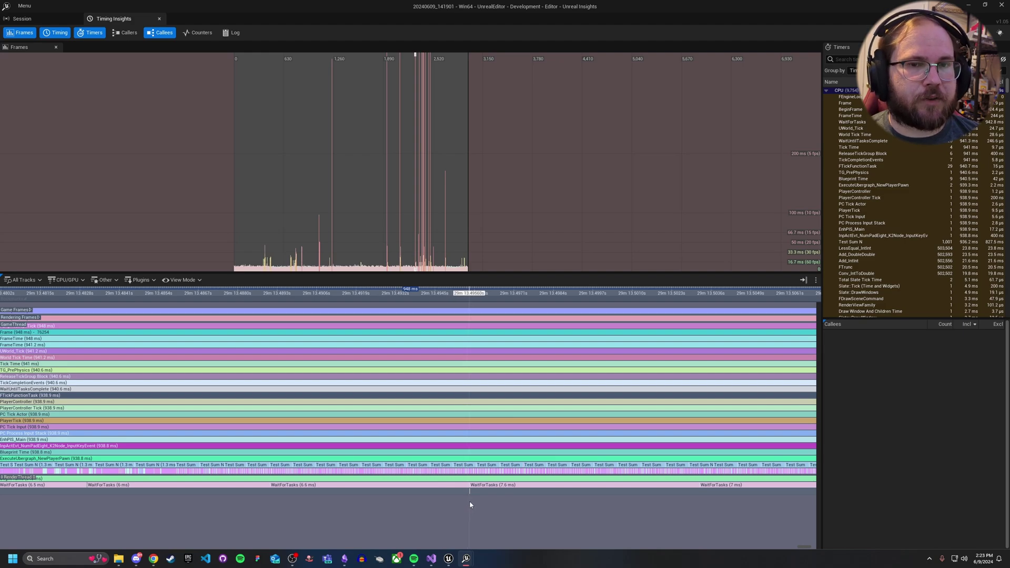
{"action": "scroll", "coordinate": [470, 505], "scroll_direction": "down", "scroll_amount": 5}
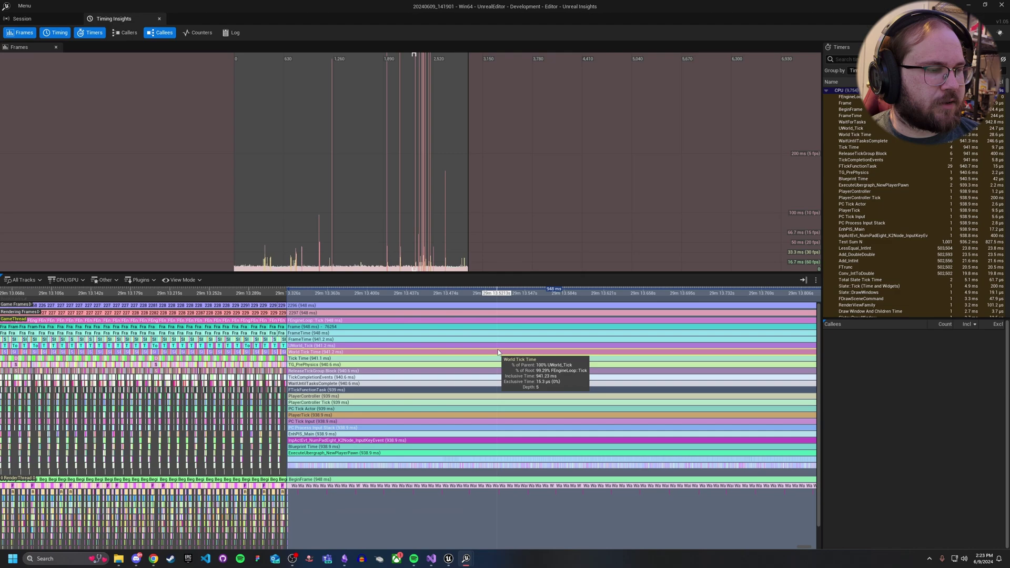
{"action": "scroll", "coordinate": [498, 352], "scroll_direction": "up", "scroll_amount": 2}
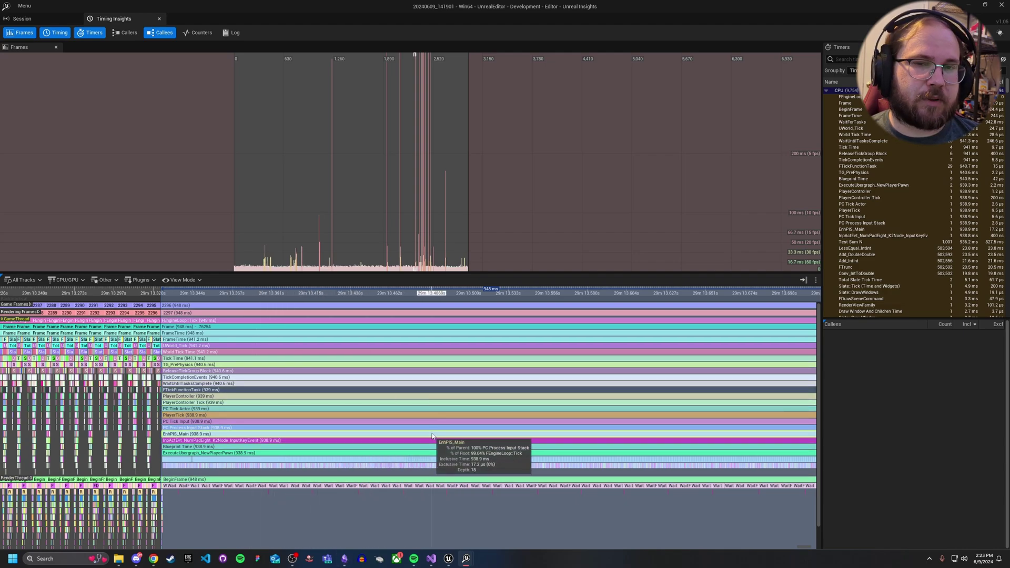
{"action": "scroll", "coordinate": [110, 383], "scroll_direction": "up", "scroll_amount": 6}
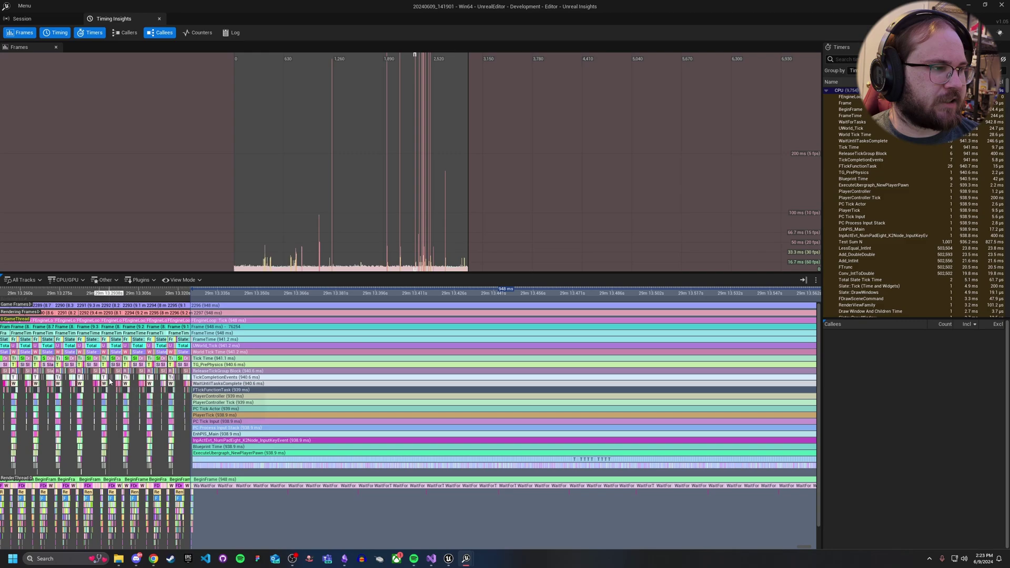
Pan back to the normal roughly 9 ms frames before the hitch and zoom into one frame
{"action": "scroll", "coordinate": [110, 383], "scroll_direction": "up", "scroll_amount": 4}
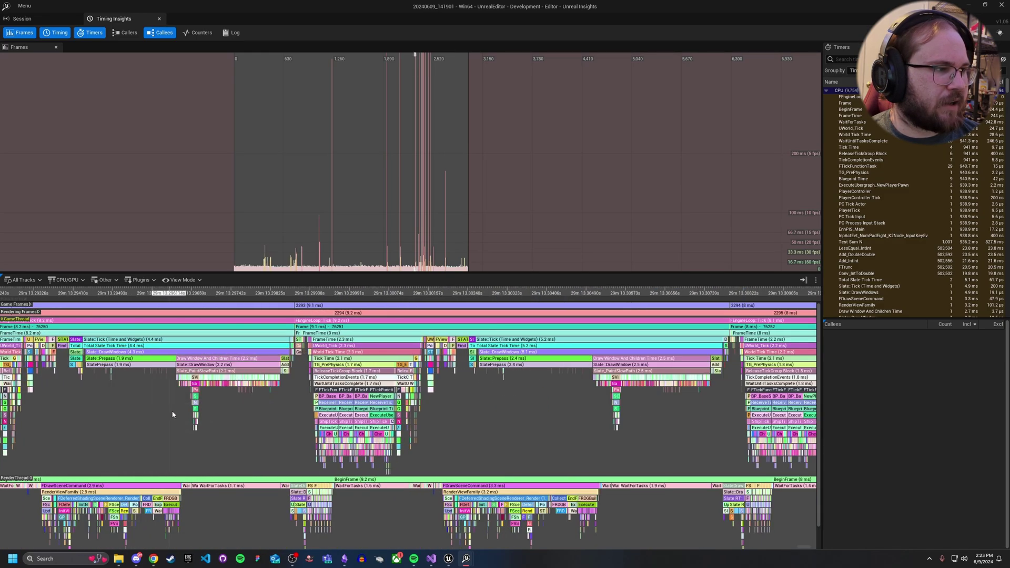
{"action": "left_click_drag", "start_coordinate": [172, 414], "coordinate": [307, 437]}
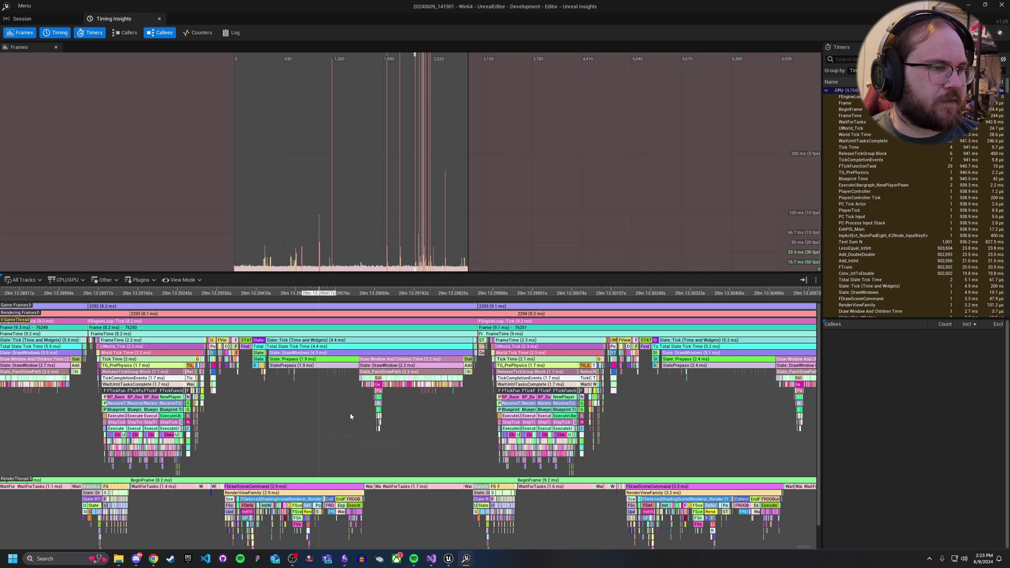
{"action": "left_click_drag", "start_coordinate": [393, 401], "coordinate": [410, 421]}
{"action": "scroll", "coordinate": [337, 418], "scroll_direction": "up", "scroll_amount": 5}
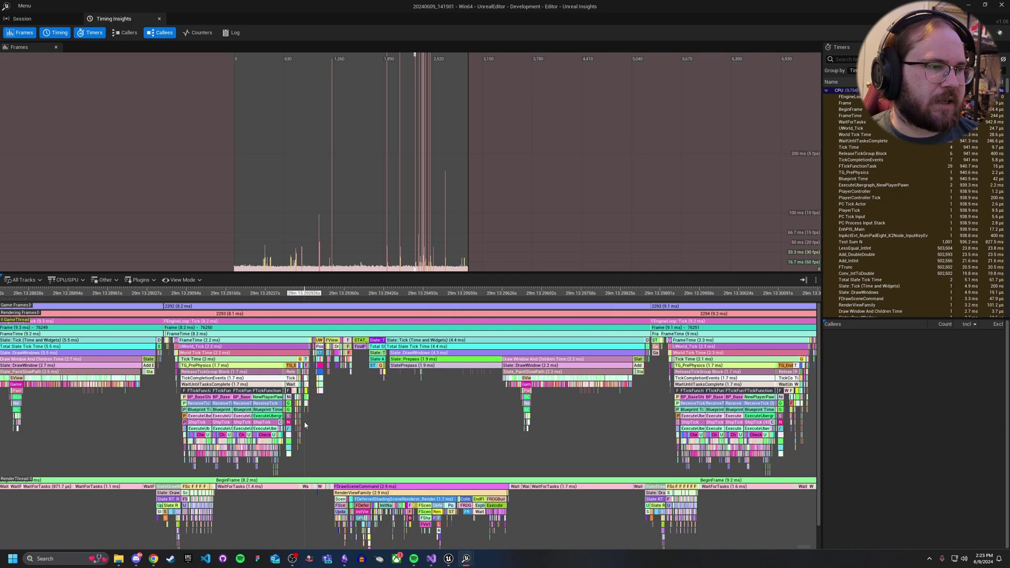
{"action": "scroll", "coordinate": [413, 436], "scroll_direction": "up", "scroll_amount": 6}
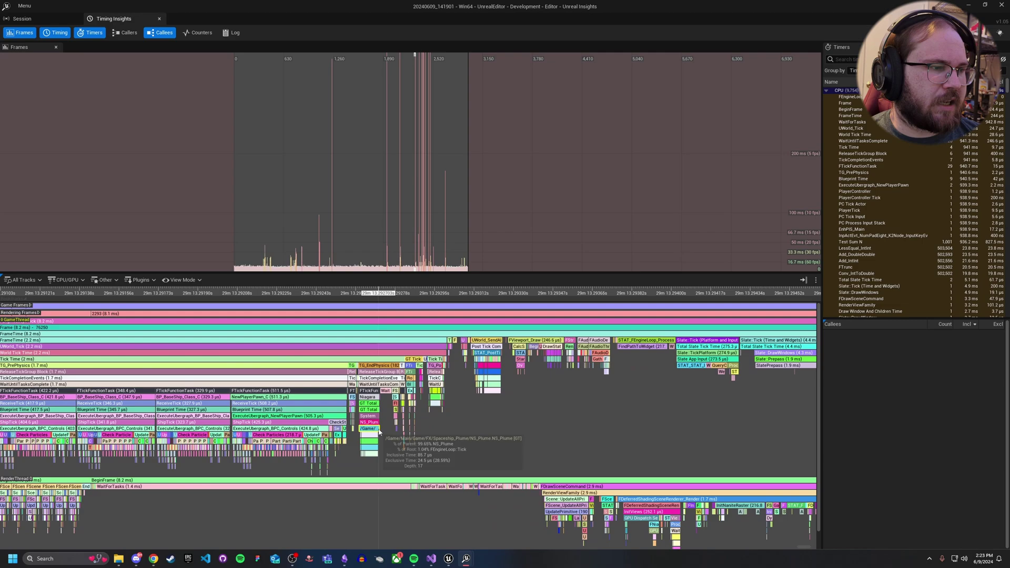
{"action": "scroll", "coordinate": [383, 432], "scroll_direction": "up", "scroll_amount": 3}
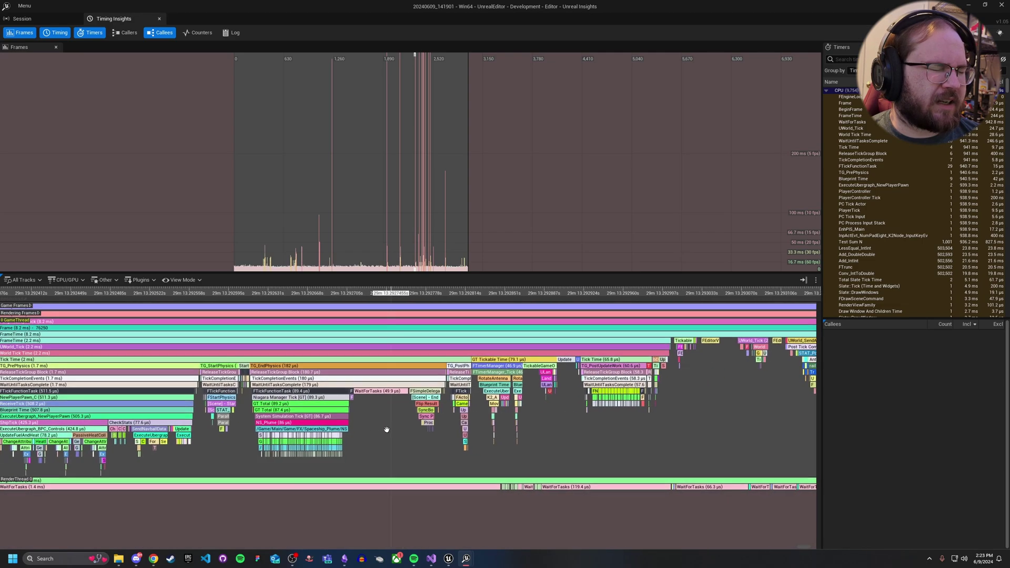
Inspect that frame's later timers down to the Niagara finalize tasks, then zoom out to frames 2291–2293
{"action": "left_click_drag", "start_coordinate": [669, 397], "coordinate": [526, 413]}
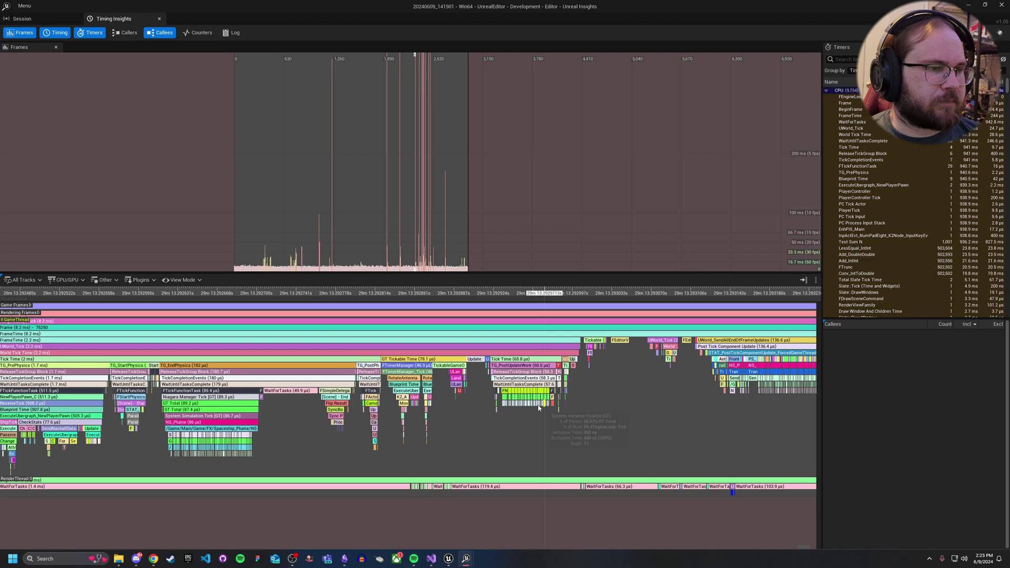
{"action": "scroll", "coordinate": [537, 407], "scroll_direction": "up", "scroll_amount": 15}
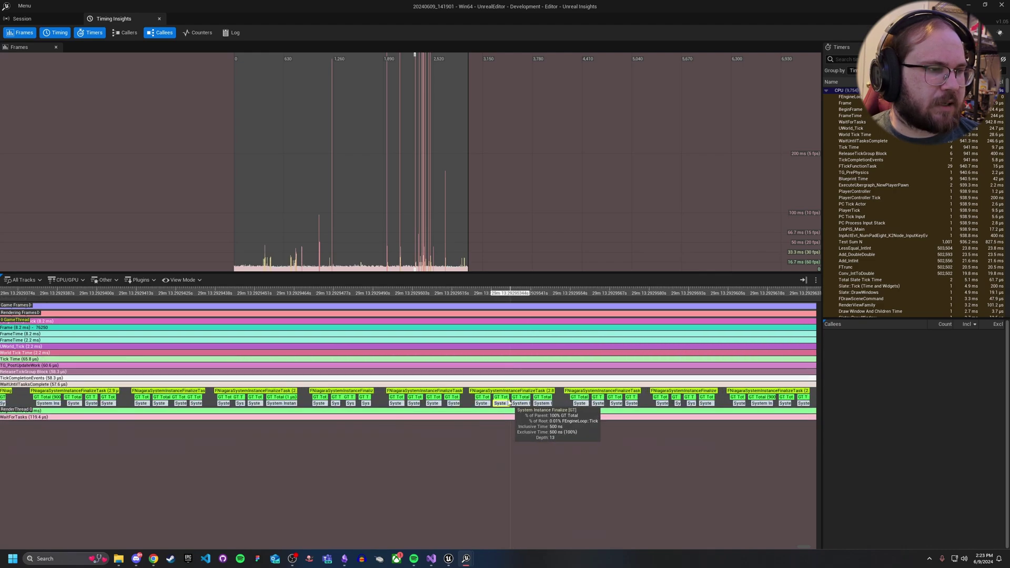
{"action": "scroll", "coordinate": [478, 402], "scroll_direction": "up", "scroll_amount": 2}
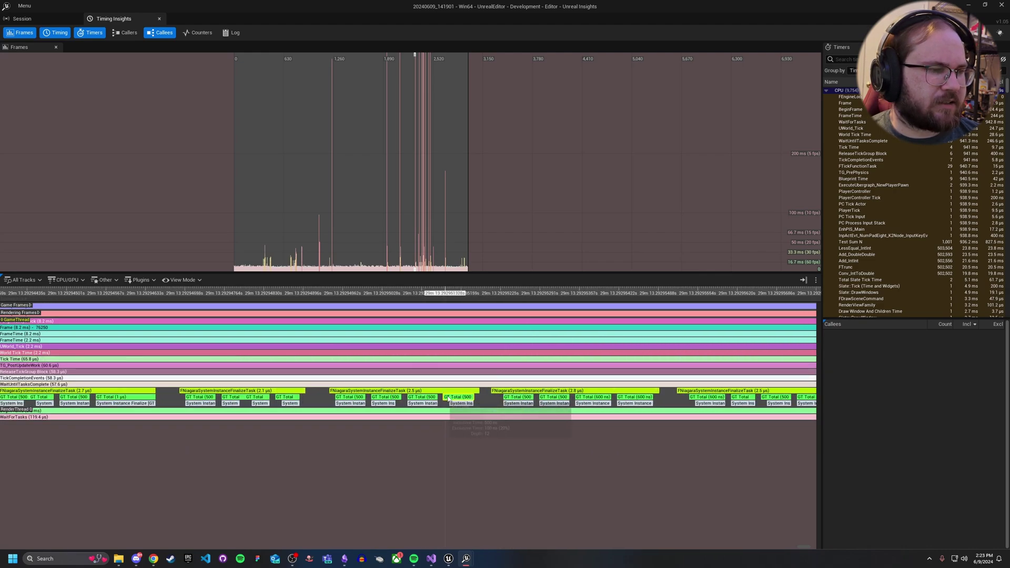
{"action": "scroll", "coordinate": [447, 399], "scroll_direction": "down", "scroll_amount": 17}
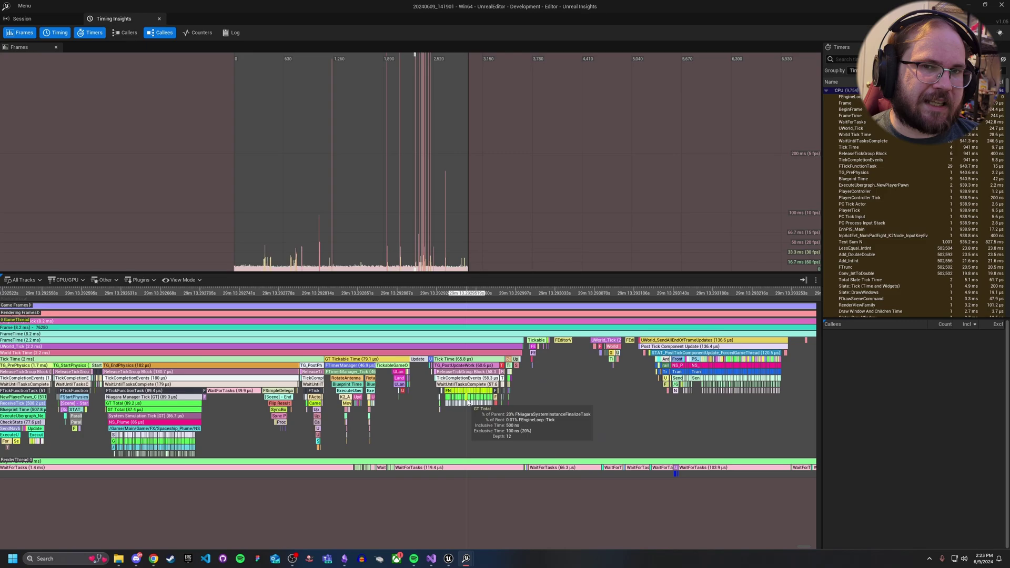
{"action": "scroll", "coordinate": [468, 402], "scroll_direction": "down", "scroll_amount": 15}
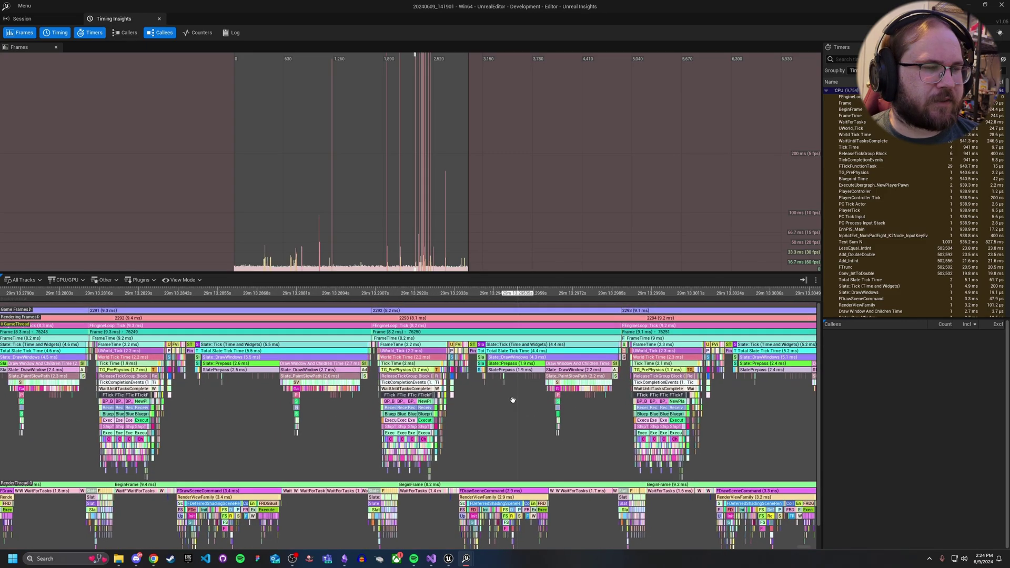
Pan back to the 948 ms frame and zoom into its GameThread call stack
{"action": "left_click_drag", "start_coordinate": [513, 400], "coordinate": [461, 400]}
{"action": "scroll", "coordinate": [462, 400], "scroll_direction": "down", "scroll_amount": 10}
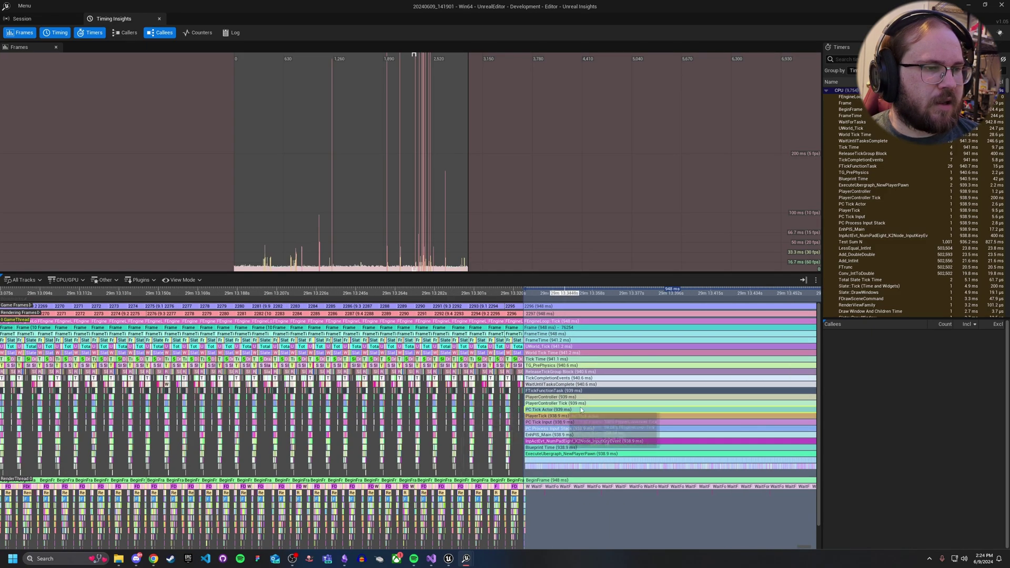
{"action": "left_click_drag", "start_coordinate": [580, 409], "coordinate": [341, 398]}
{"action": "left_click_drag", "start_coordinate": [441, 409], "coordinate": [353, 391]}
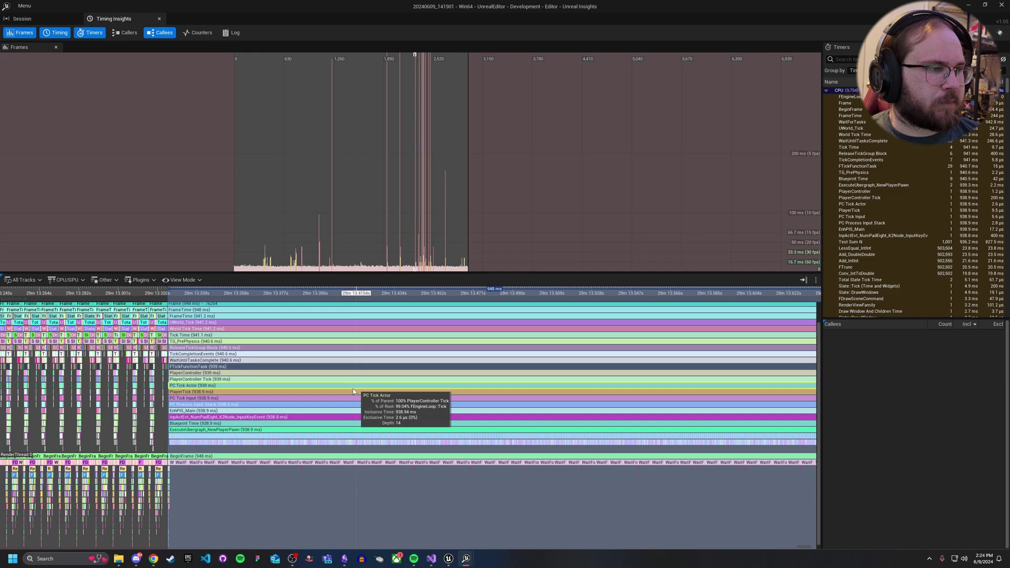
{"action": "scroll", "coordinate": [190, 388], "scroll_direction": "up", "scroll_amount": 7}
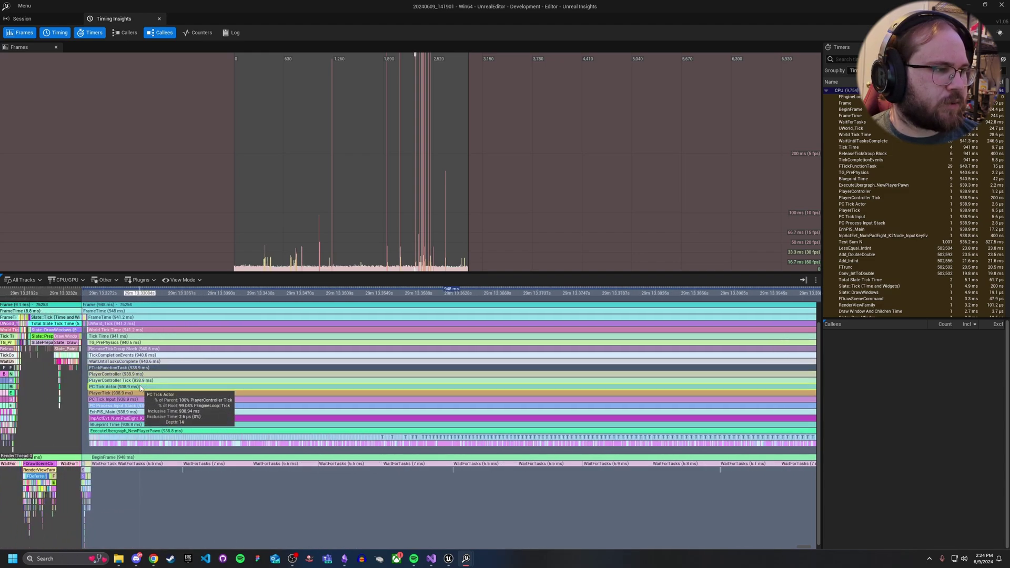
{"action": "scroll", "coordinate": [133, 401], "scroll_direction": "up", "scroll_amount": 5}
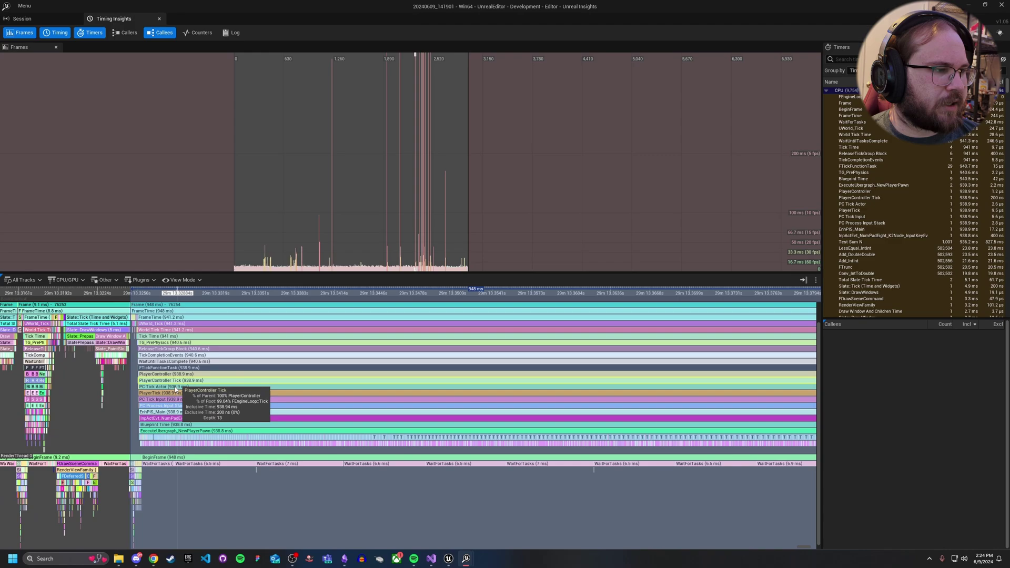
{"action": "scroll", "coordinate": [149, 410], "scroll_direction": "up", "scroll_amount": 1}
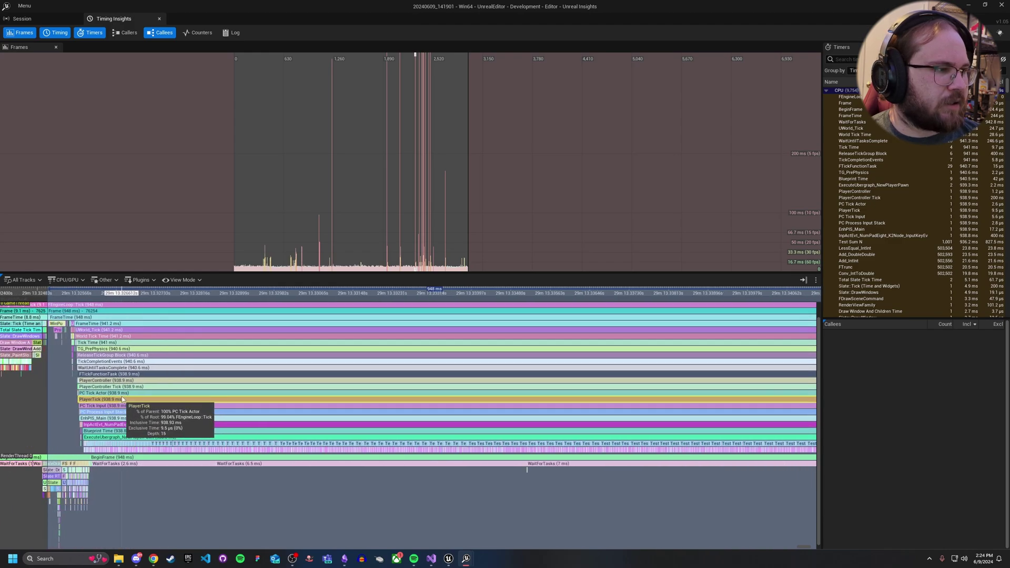
{"action": "scroll", "coordinate": [68, 351], "scroll_direction": "up", "scroll_amount": 3}
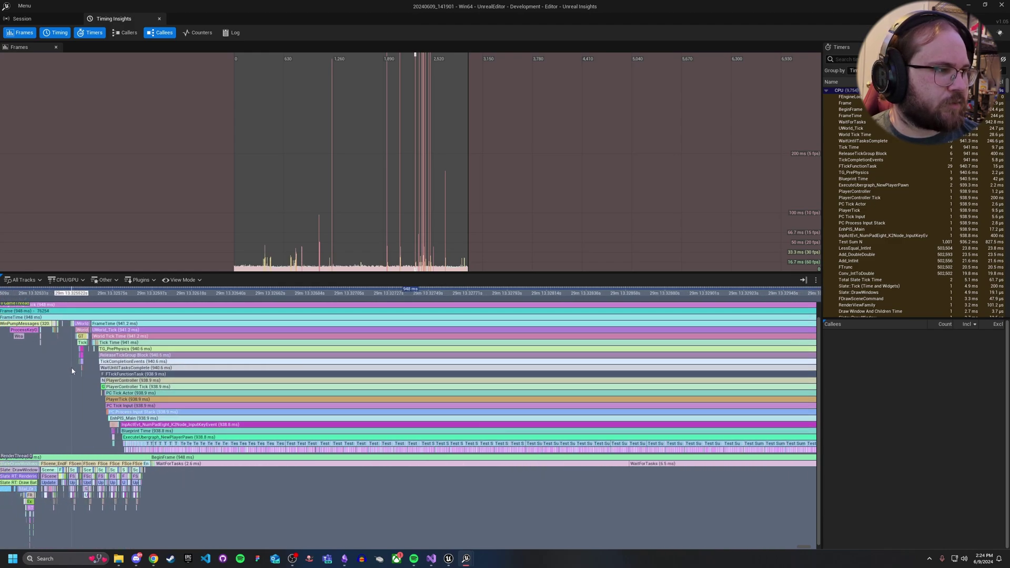
Follow the deeper rows to the repeated Test Sum N calls under the 938.8 ms Blueprint Time
{"action": "left_click_drag", "start_coordinate": [71, 370], "coordinate": [159, 420]}
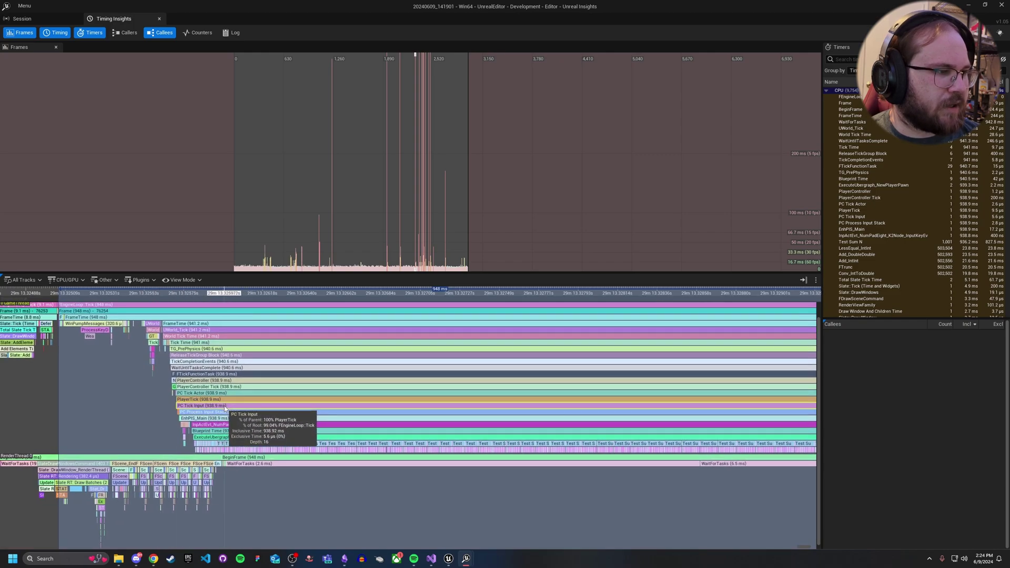
{"action": "scroll", "coordinate": [202, 418], "scroll_direction": "up", "scroll_amount": 3}
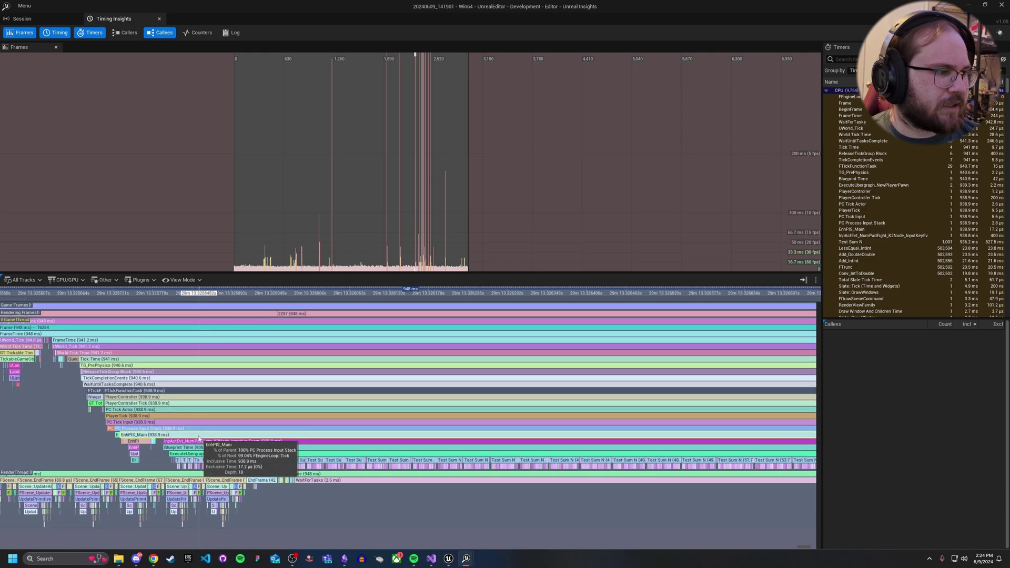
{"action": "scroll", "coordinate": [182, 436], "scroll_direction": "up", "scroll_amount": 3}
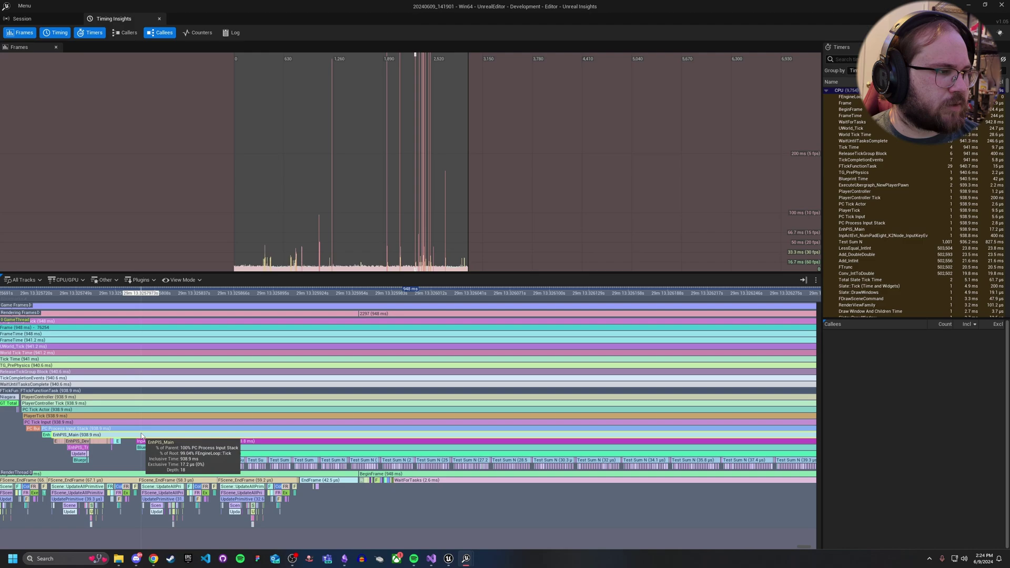
{"action": "scroll", "coordinate": [62, 438], "scroll_direction": "up", "scroll_amount": 1}
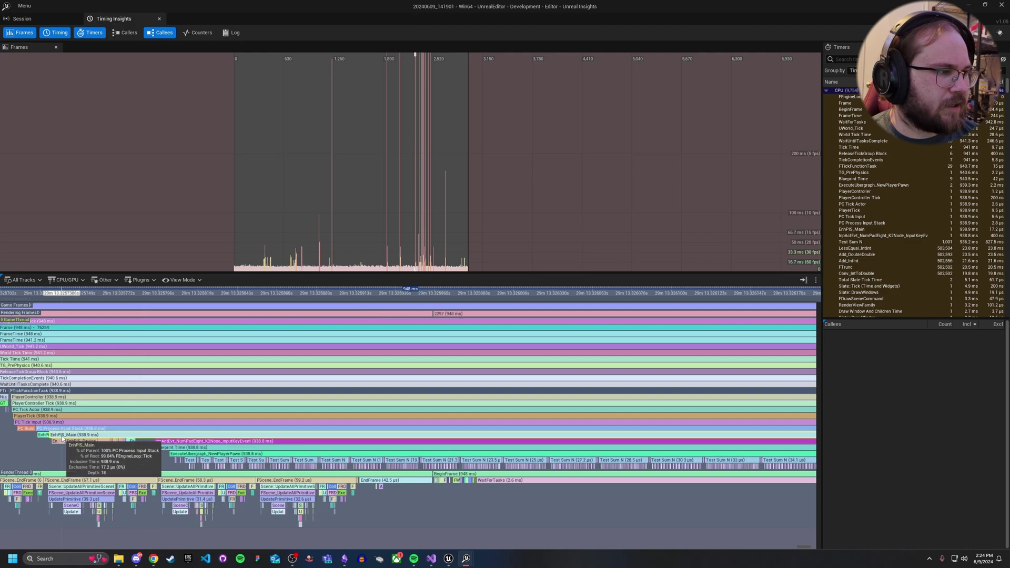
{"action": "scroll", "coordinate": [62, 438], "scroll_direction": "up", "scroll_amount": 1}
{"action": "left_click_drag", "start_coordinate": [62, 439], "coordinate": [263, 439]}
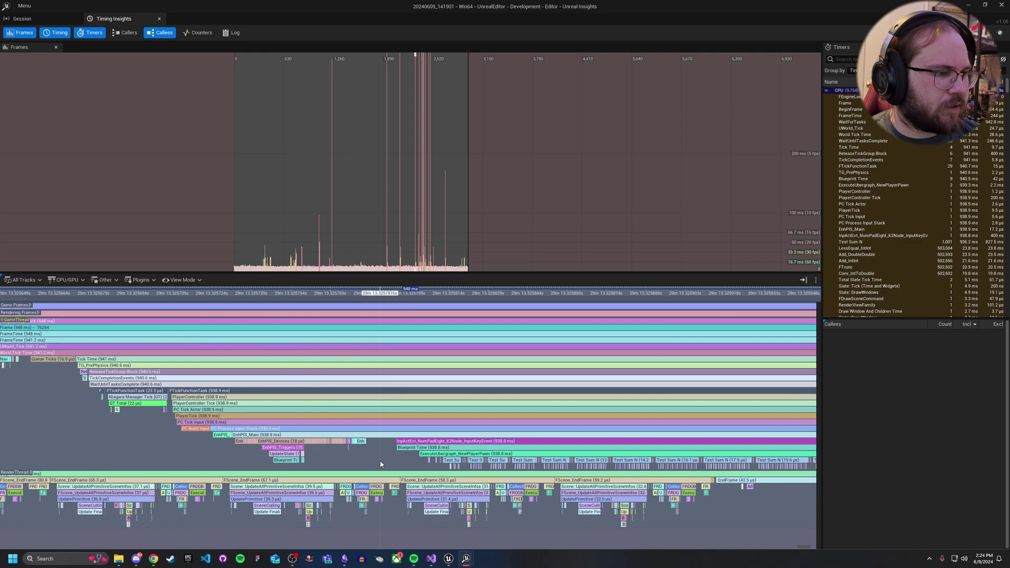
{"action": "left_click_drag", "start_coordinate": [372, 462], "coordinate": [250, 439]}
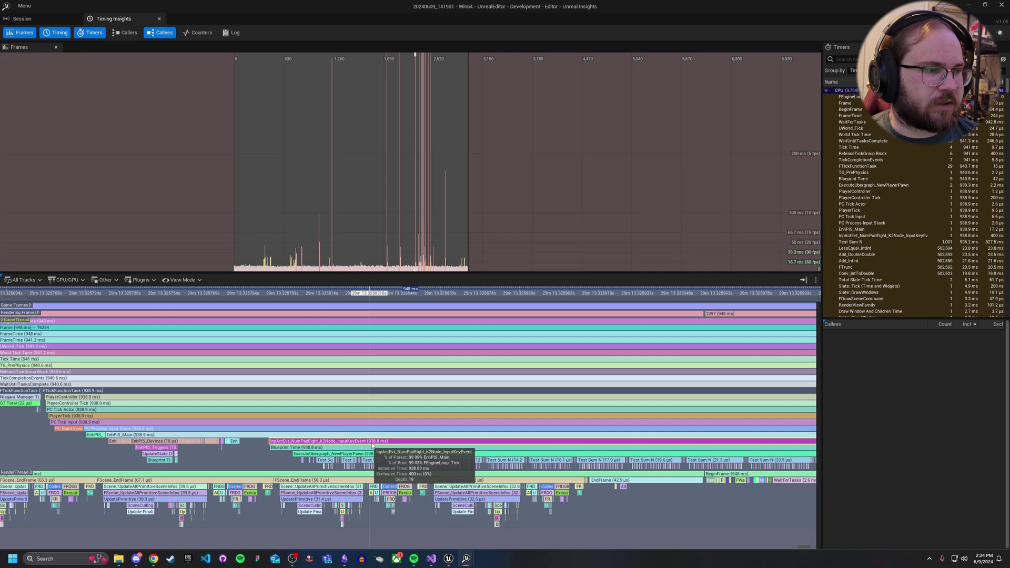
{"action": "scroll", "coordinate": [378, 445], "scroll_direction": "up", "scroll_amount": 3}
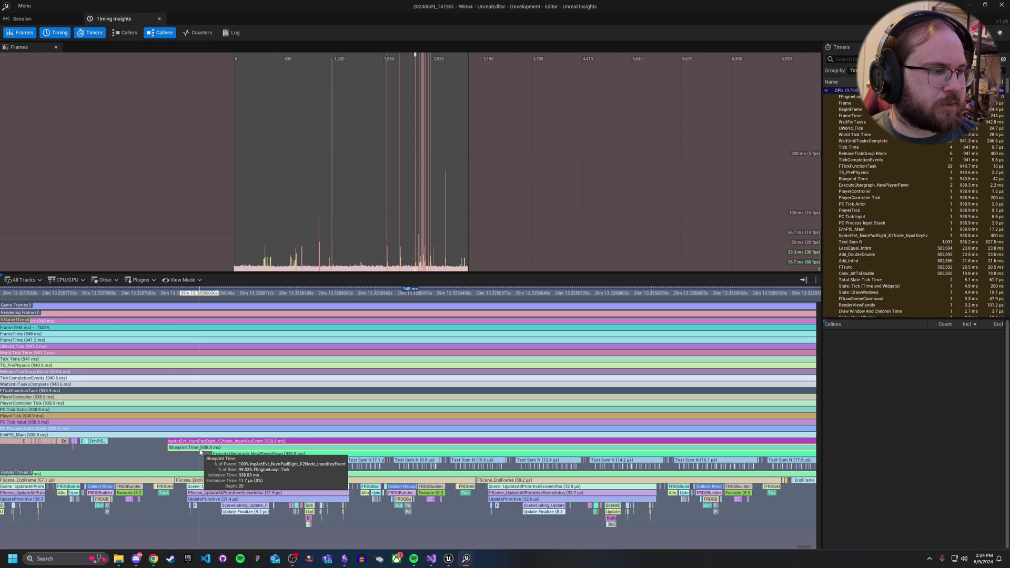
Break down ExecuteUbergraph_NewPlayerPawn's callees, revealing Test Sum N's 1,001 calls taking about 936 ms
{"action": "left_click", "coordinate": [200, 447]}
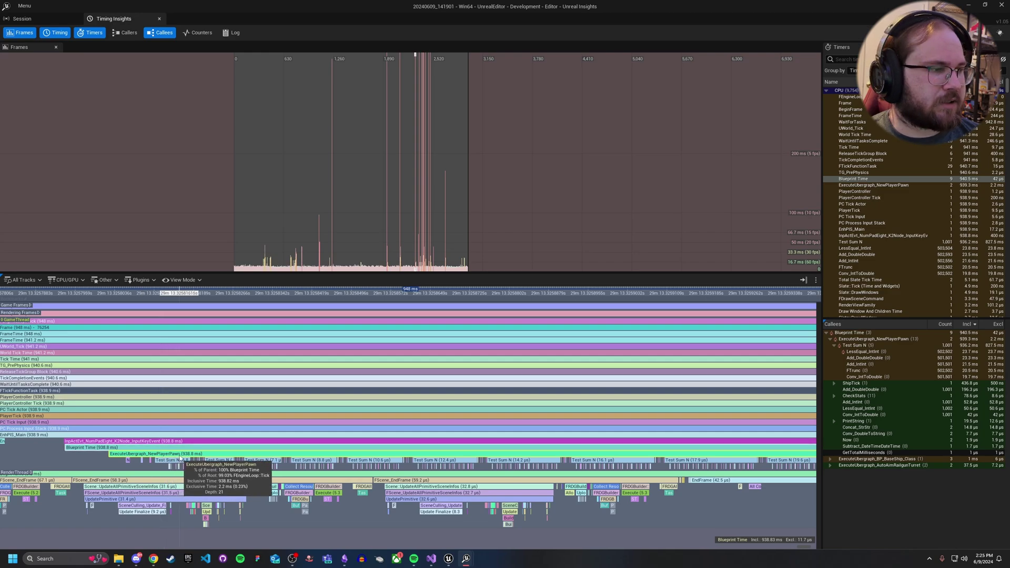
{"action": "left_click", "coordinate": [177, 456]}
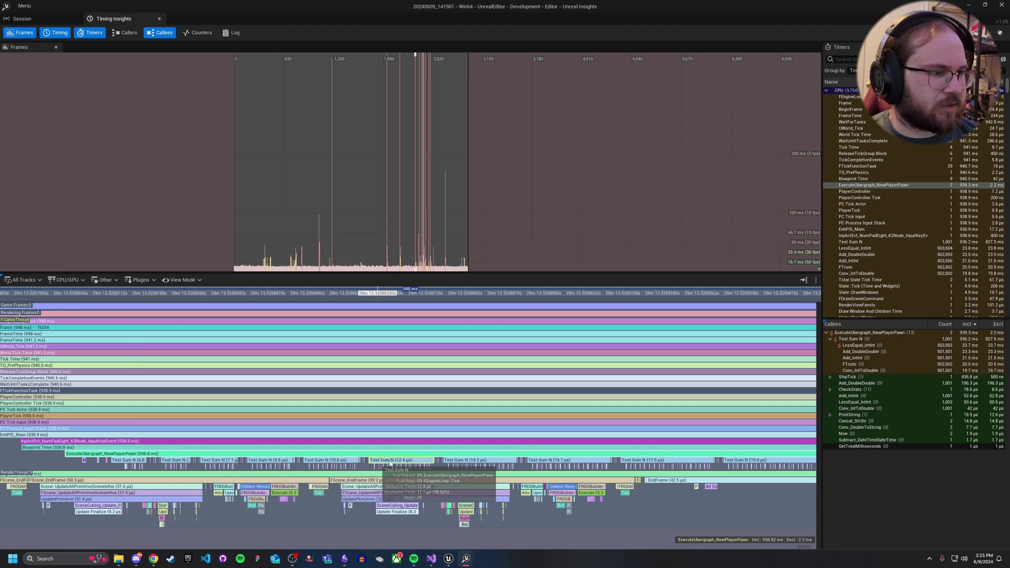
{"action": "left_click_drag", "start_coordinate": [445, 458], "coordinate": [200, 453]}
{"action": "scroll", "coordinate": [600, 458], "scroll_direction": "down", "scroll_amount": 5}
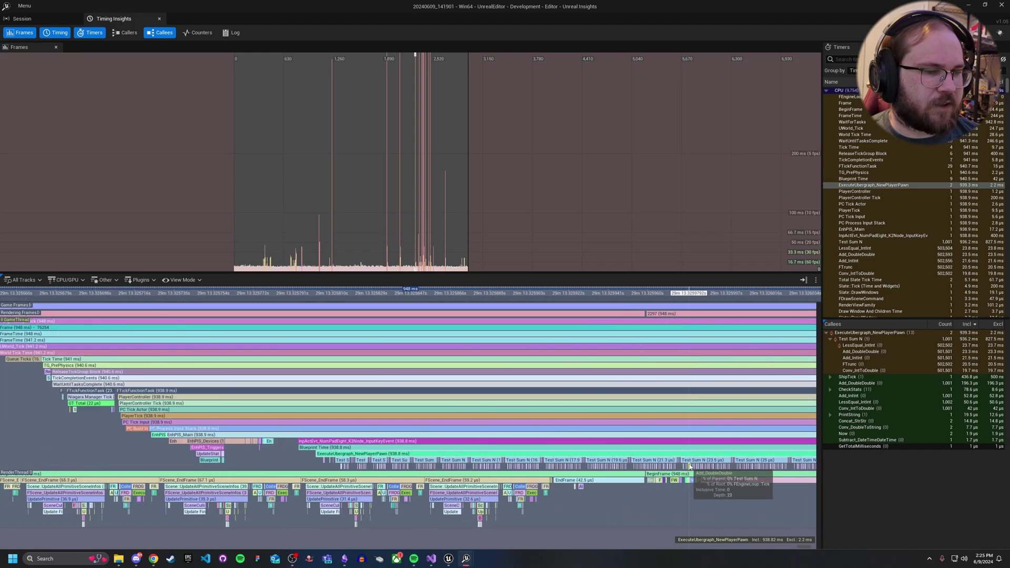
Pan and zoom out the timing tracks to show the whole 948 ms frame between normal frames
{"action": "left_click_drag", "start_coordinate": [686, 461], "coordinate": [427, 455]}
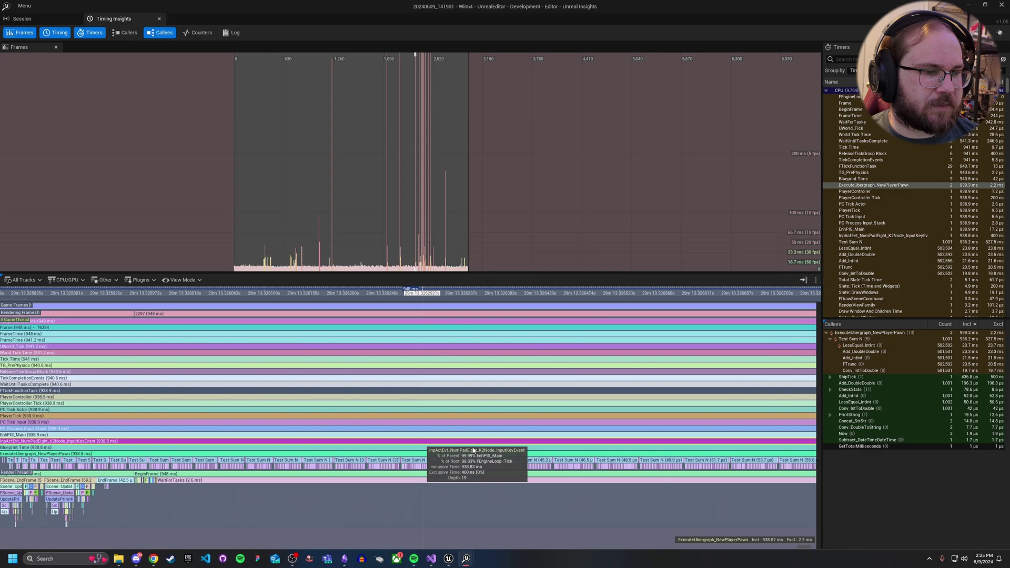
{"action": "left_click_drag", "start_coordinate": [721, 460], "coordinate": [429, 456]}
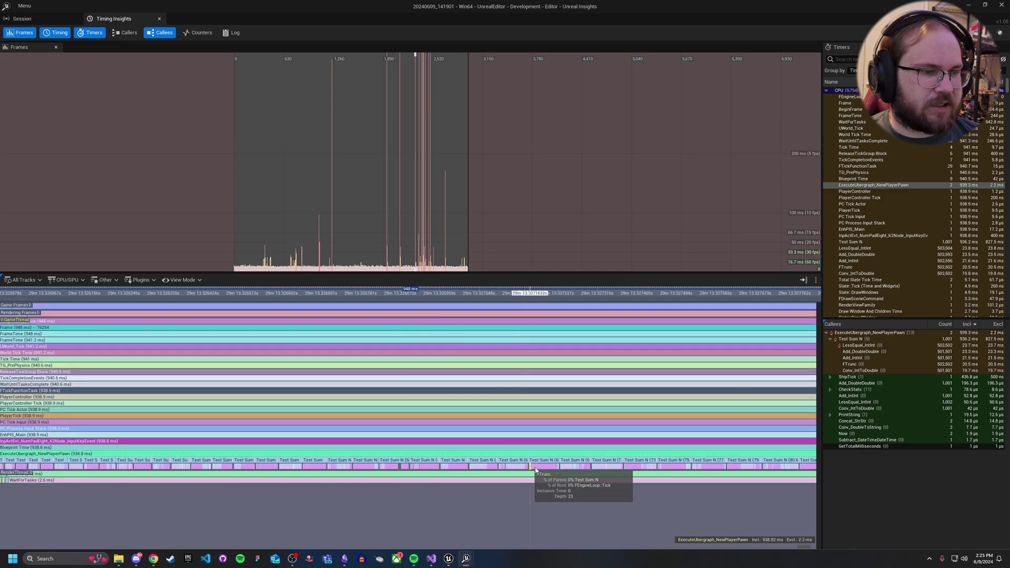
{"action": "scroll", "coordinate": [557, 460], "scroll_direction": "down", "scroll_amount": 3}
{"action": "scroll", "coordinate": [568, 456], "scroll_direction": "down", "scroll_amount": 6}
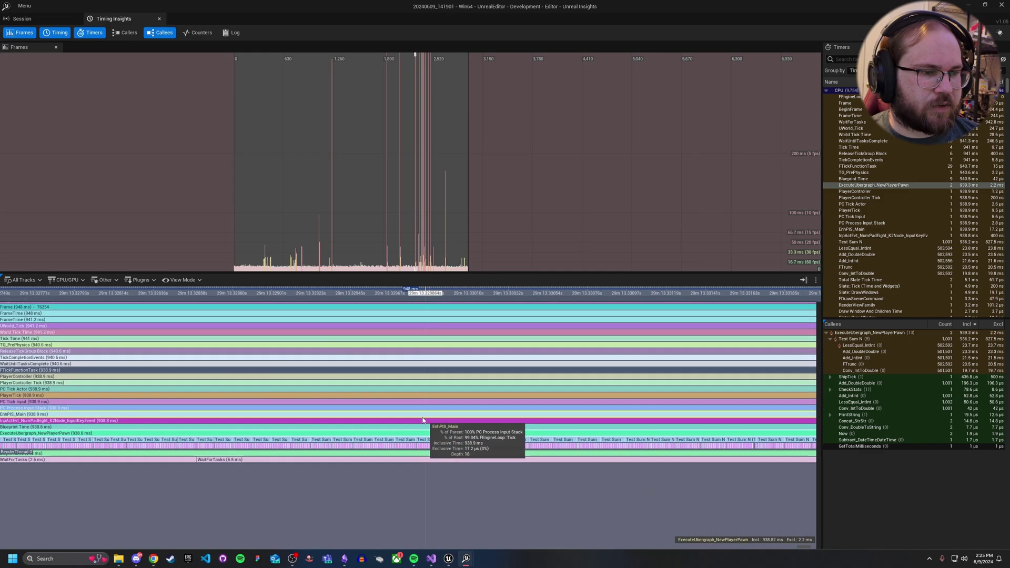
{"action": "left_click_drag", "start_coordinate": [582, 463], "coordinate": [396, 440]}
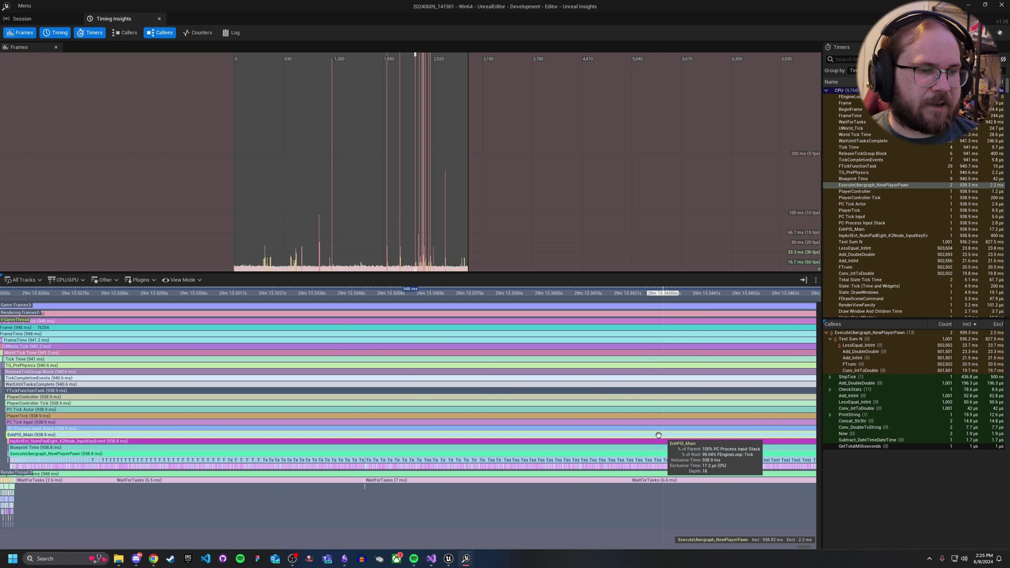
{"action": "left_click_drag", "start_coordinate": [661, 434], "coordinate": [410, 417]}
{"action": "scroll", "coordinate": [427, 425], "scroll_direction": "down", "scroll_amount": 3}
{"action": "scroll", "coordinate": [578, 448], "scroll_direction": "down", "scroll_amount": 5}
{"action": "left_click_drag", "start_coordinate": [578, 448], "coordinate": [647, 449]}
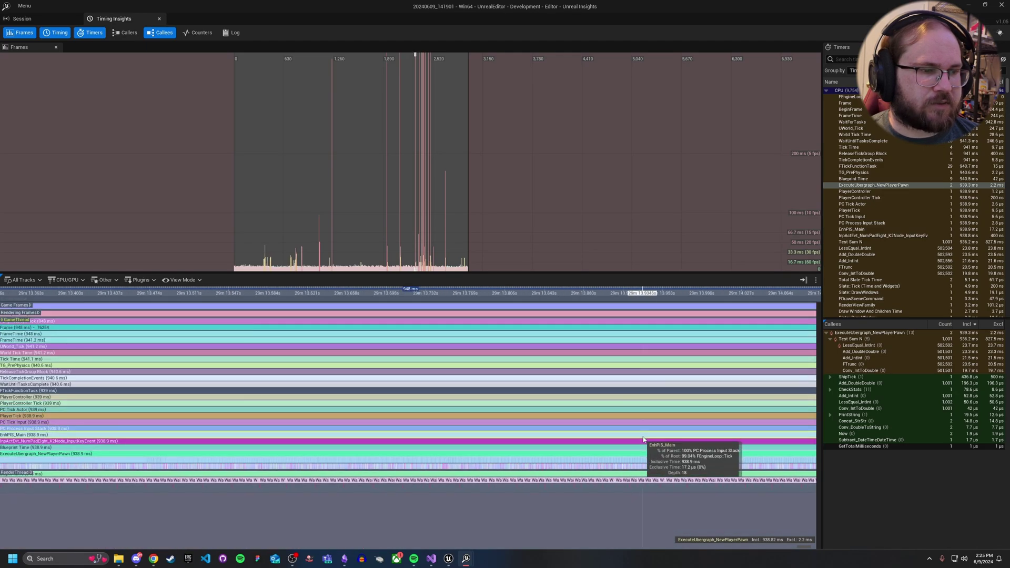
{"action": "scroll", "coordinate": [652, 463], "scroll_direction": "down", "scroll_amount": 4}
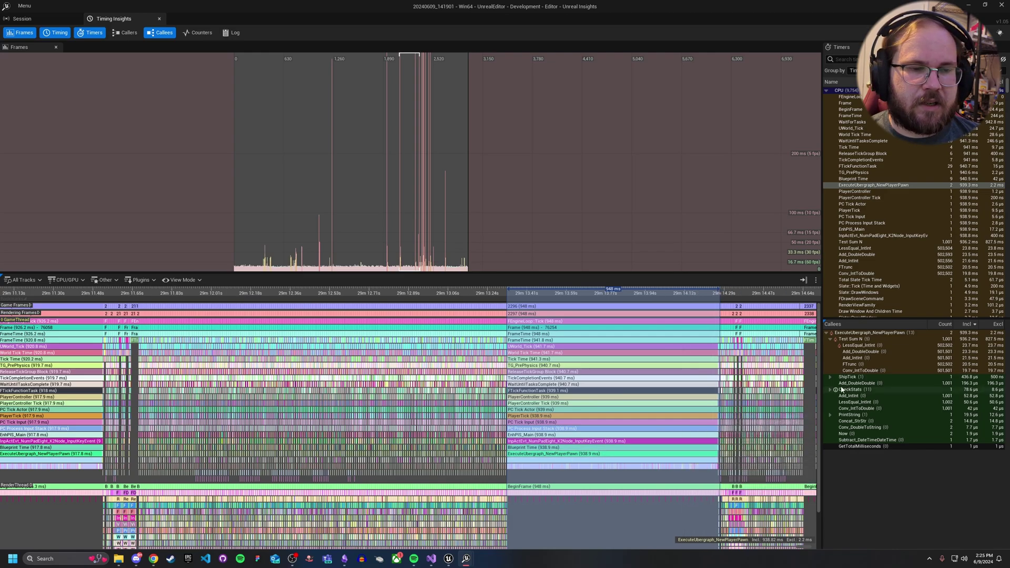
Widen the Timers and Callees panels and inspect Test Sum N's totals and LessEqual_IntInt's cost
{"action": "left_click_drag", "start_coordinate": [819, 360], "coordinate": [537, 361]}
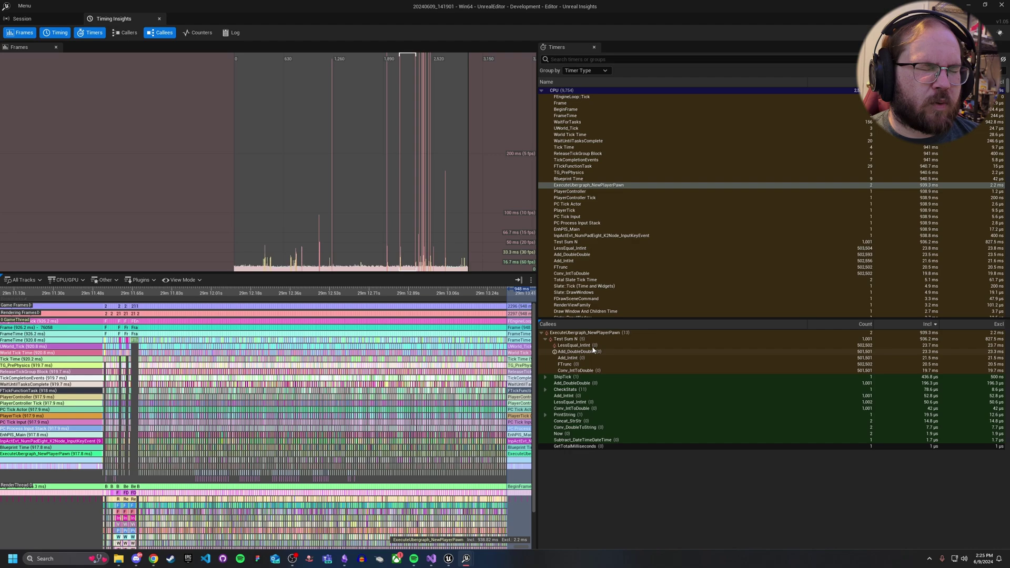
{"action": "left_click", "coordinate": [570, 339]}
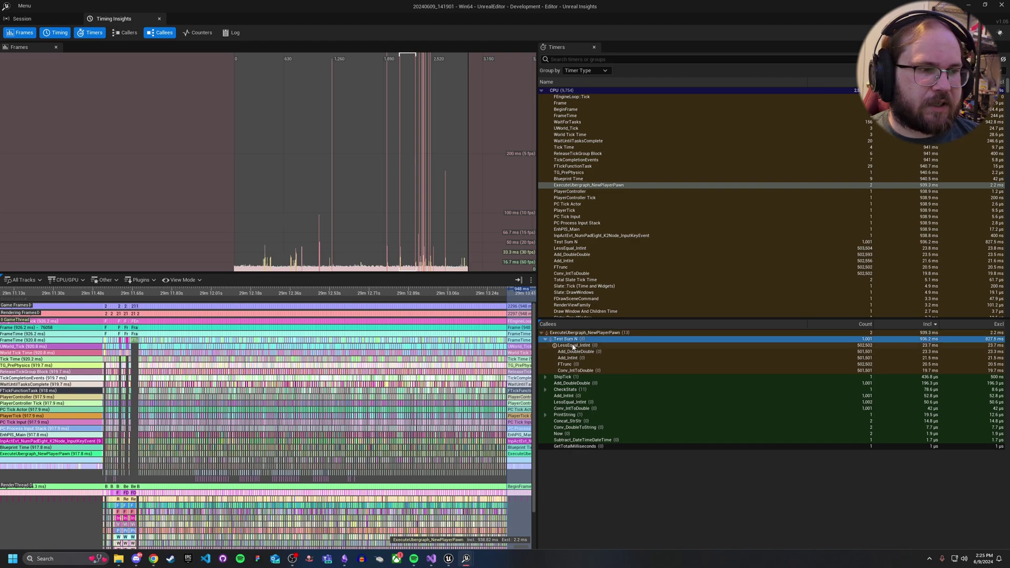
{"action": "left_click", "coordinate": [573, 345]}
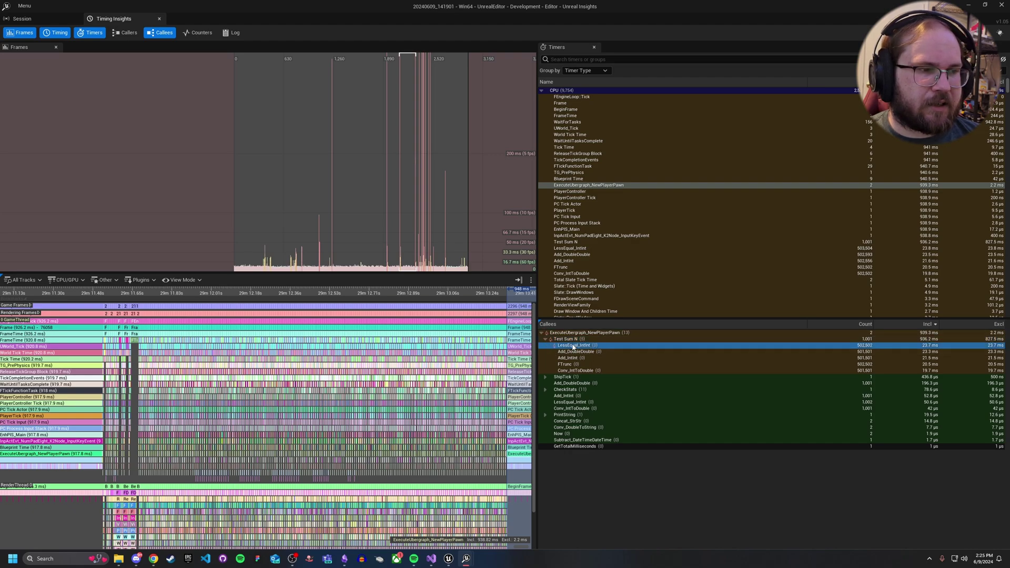
{"action": "left_click", "coordinate": [860, 340]}
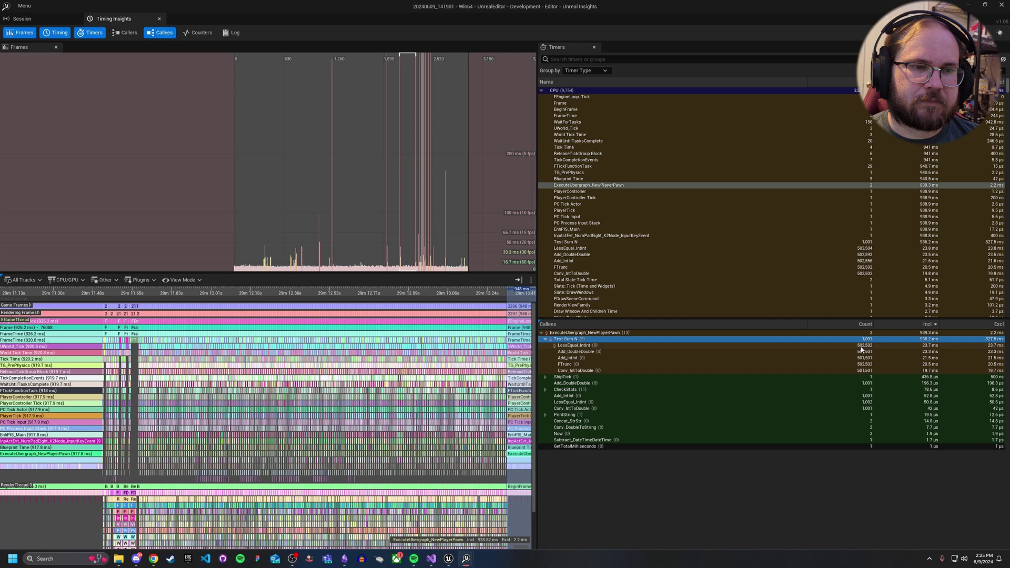
Compare callees LessEqual_IntInt, Add_DoubleDouble, Add_IntInt, FTrunc and Conv_IntToDouble, each about 20–24 ms
{"action": "left_click", "coordinate": [861, 346]}
{"action": "left_click", "coordinate": [859, 352]}
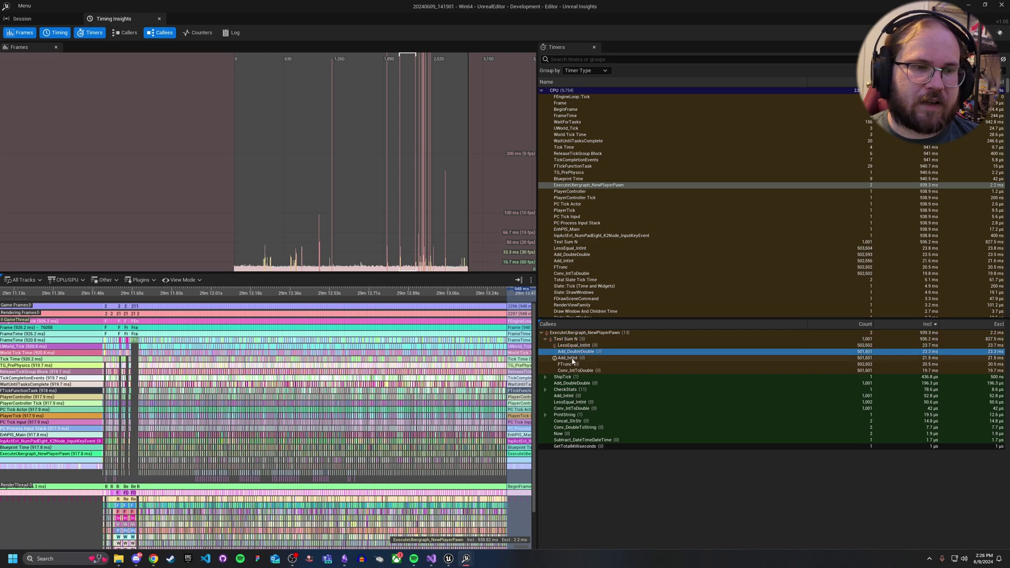
{"action": "left_click", "coordinate": [572, 358]}
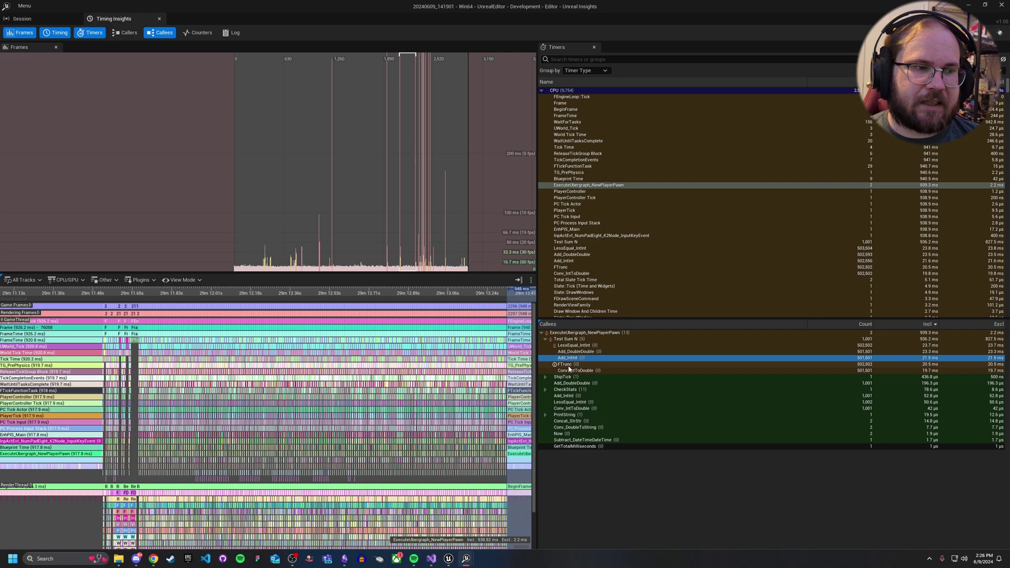
{"action": "left_click", "coordinate": [570, 366]}
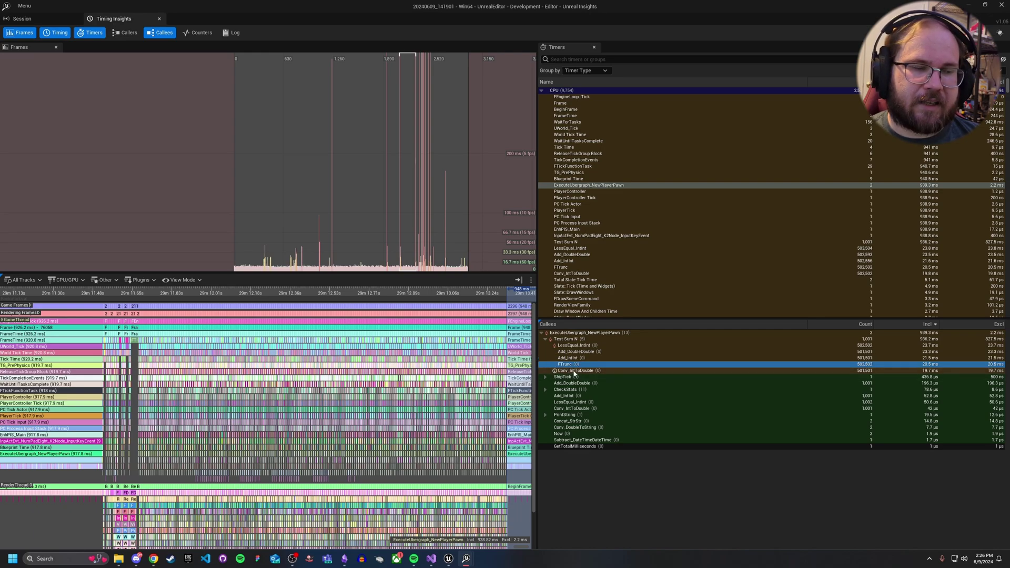
{"action": "left_click", "coordinate": [575, 372]}
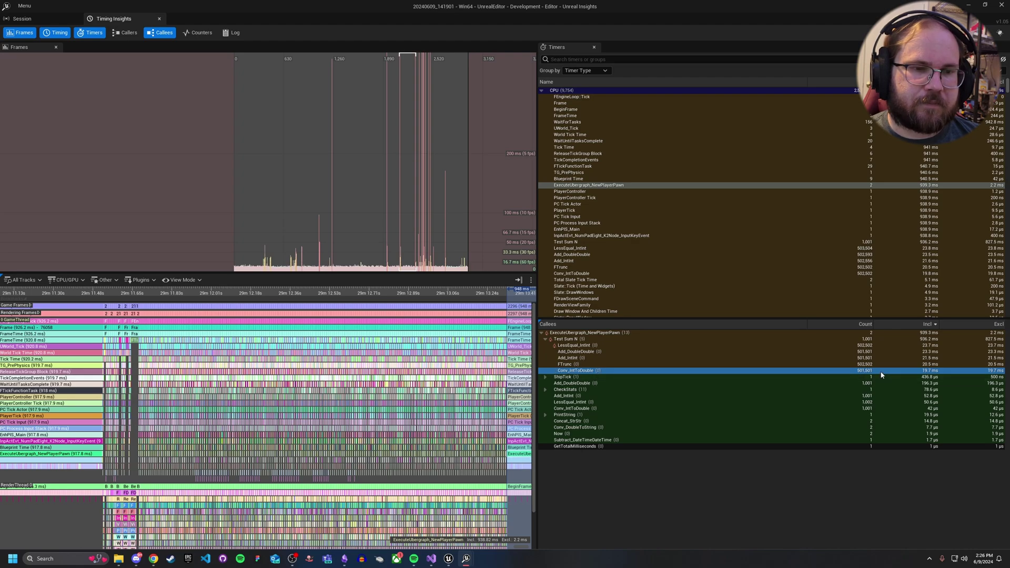
{"action": "left_click", "coordinate": [868, 339]}
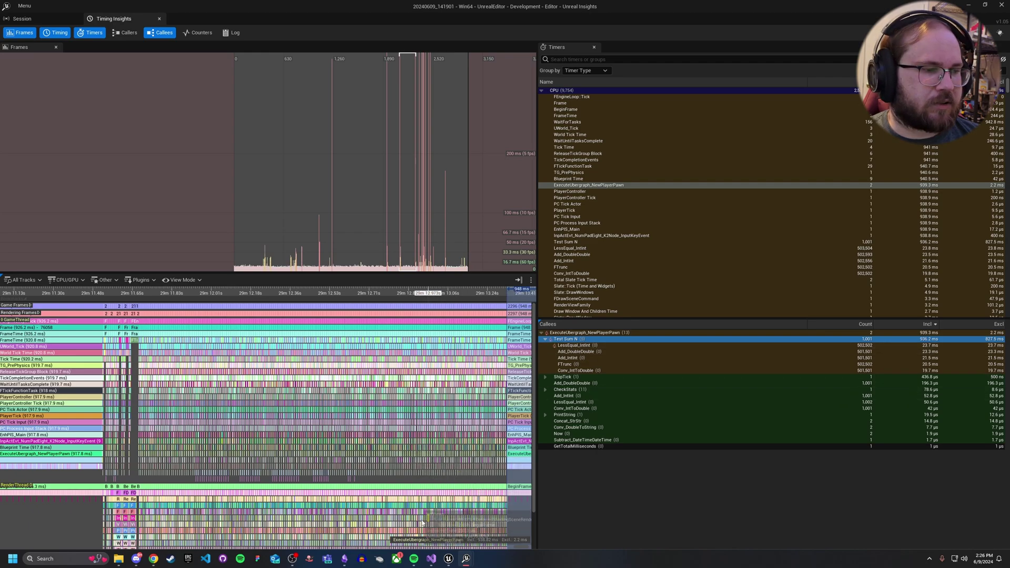
Return to the Unreal Editor and open NewPlayerPawn's Event Graph centred on the Num 8 loop
{"action": "left_click", "coordinate": [447, 558]}
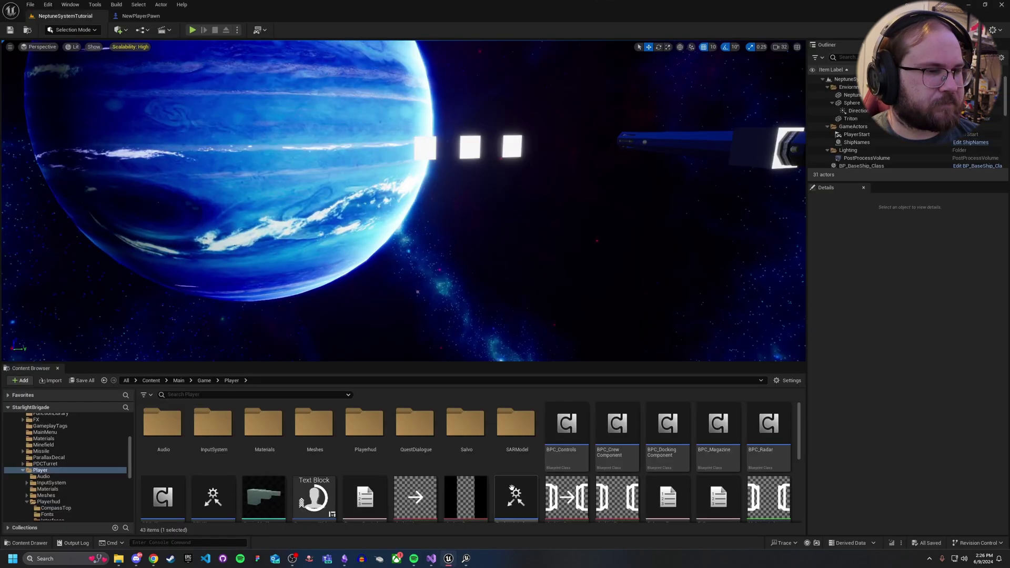
{"action": "left_click", "coordinate": [129, 15]}
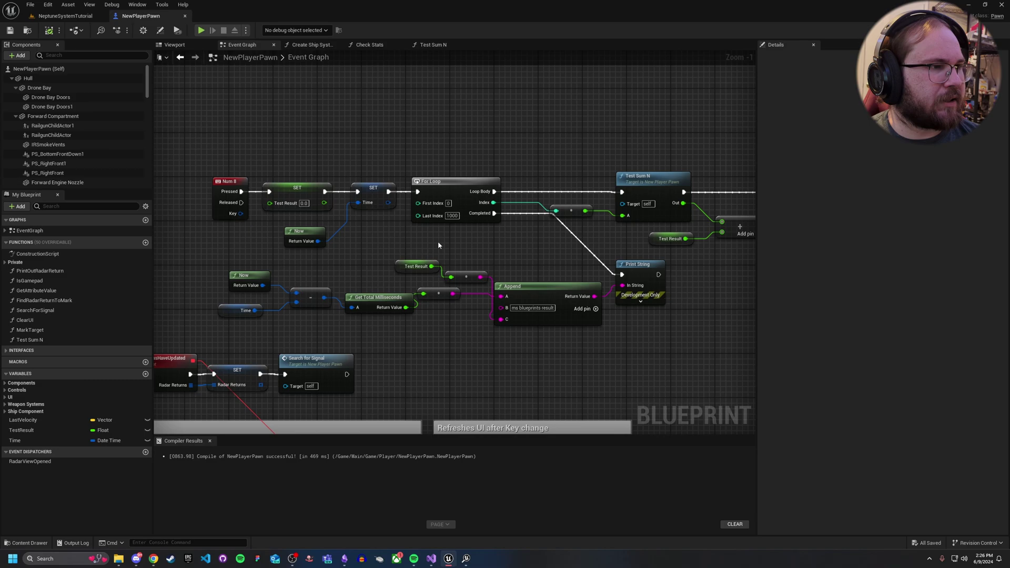
{"action": "right_click_drag", "start_coordinate": [448, 241], "coordinate": [481, 232]}
{"action": "scroll", "coordinate": [476, 232], "scroll_direction": "down", "scroll_amount": 1}
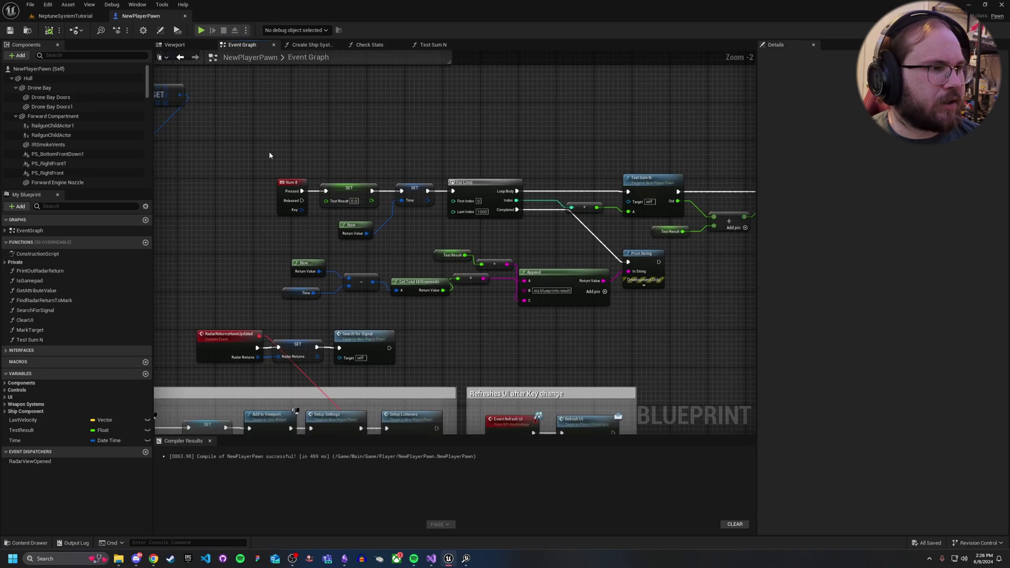
Box-select and review the Num 8 event, loop nodes, Test Result, Add and Print String nodes
{"action": "left_click_drag", "start_coordinate": [269, 155], "coordinate": [413, 241]}
{"action": "right_click_drag", "start_coordinate": [493, 238], "coordinate": [375, 233]}
{"action": "left_click", "coordinate": [398, 230]}
{"action": "left_click_drag", "start_coordinate": [315, 152], "coordinate": [642, 238]}
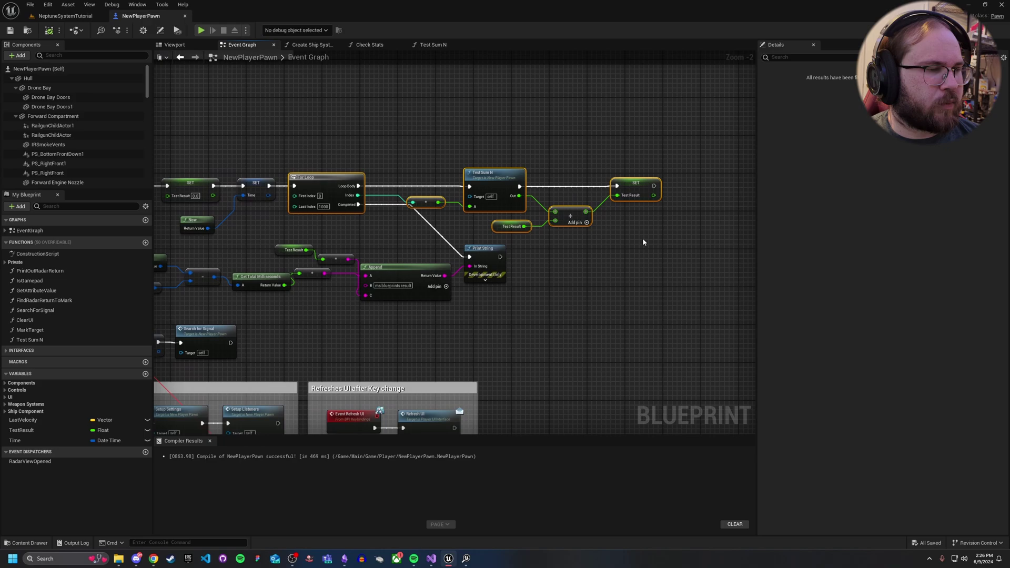
{"action": "left_click", "coordinate": [642, 238]}
{"action": "scroll", "coordinate": [498, 176], "scroll_direction": "up", "scroll_amount": 1}
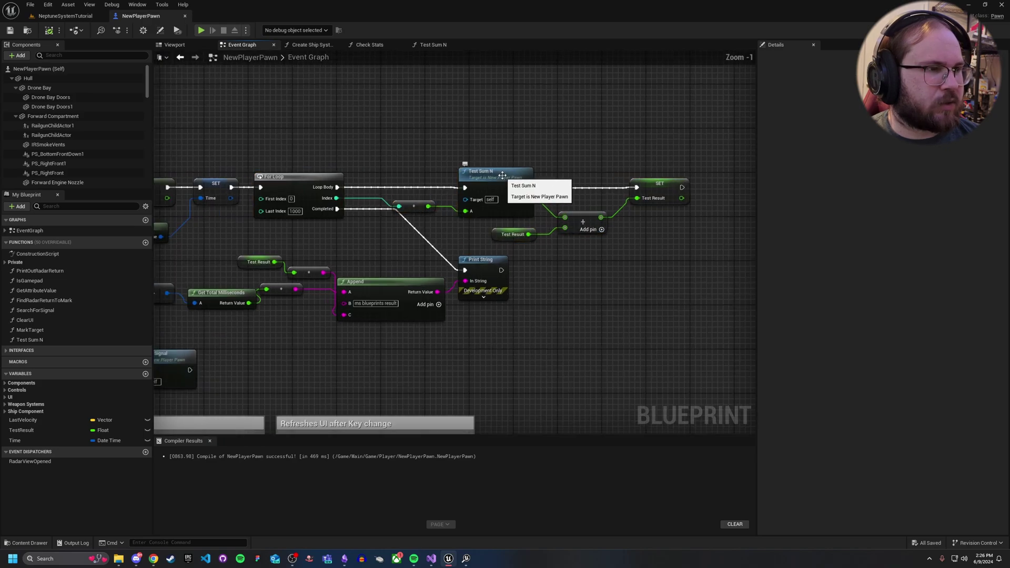
{"action": "left_click_drag", "start_coordinate": [589, 152], "coordinate": [462, 229]}
{"action": "left_click", "coordinate": [373, 251]}
{"action": "right_click_drag", "start_coordinate": [373, 251], "coordinate": [434, 294]}
Open the Test Sum N function graph and nudge the Truncate node slightly right
{"action": "mouse_move", "coordinate": [530, 223]}
{"action": "left_mouse_down"}
{"action": "mouse_move", "coordinate": [514, 214]}
{"action": "mouse_move", "coordinate": [548, 220]}
{"action": "mouse_move", "coordinate": [536, 223]}
{"action": "left_mouse_up"}
{"action": "double_click", "coordinate": [536, 223]}
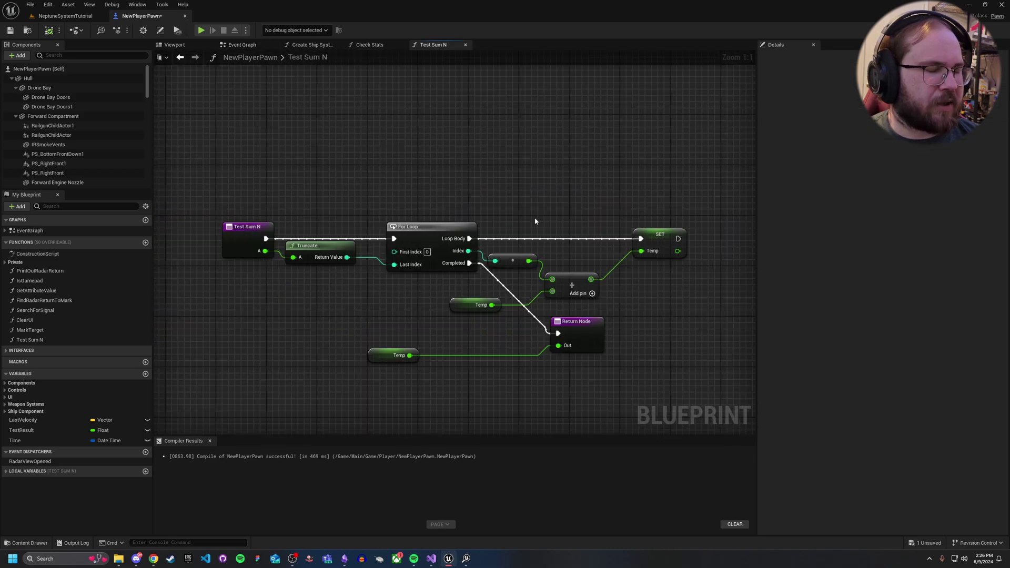
{"action": "right_click_drag", "start_coordinate": [485, 225], "coordinate": [491, 185]}
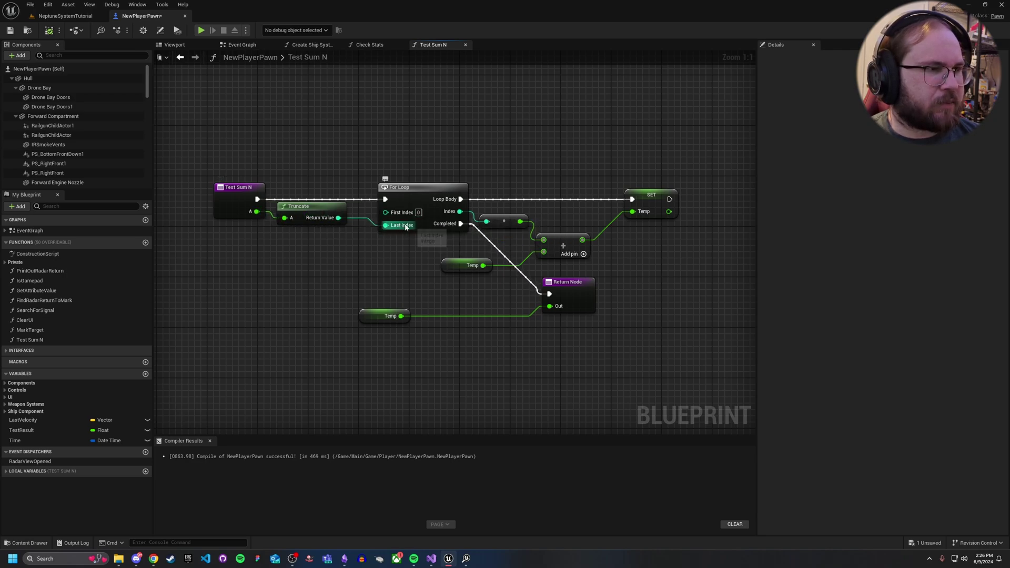
{"action": "left_click_drag", "start_coordinate": [308, 206], "coordinate": [314, 212]}
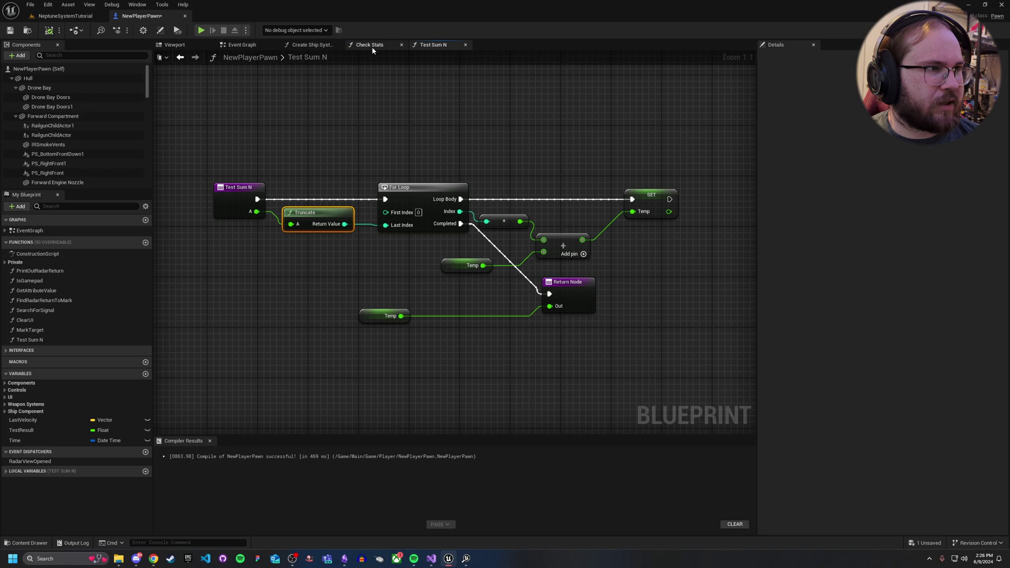
In the Event Graph, select the For Loop and nudge the conversion node after it
{"action": "left_click", "coordinate": [244, 44]}
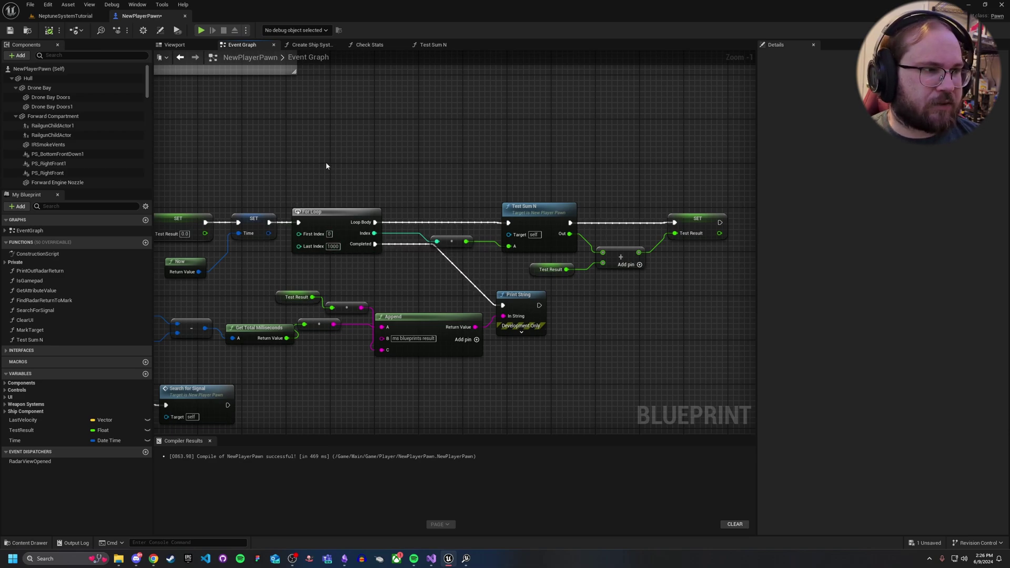
{"action": "left_click_drag", "start_coordinate": [326, 164], "coordinate": [343, 270]}
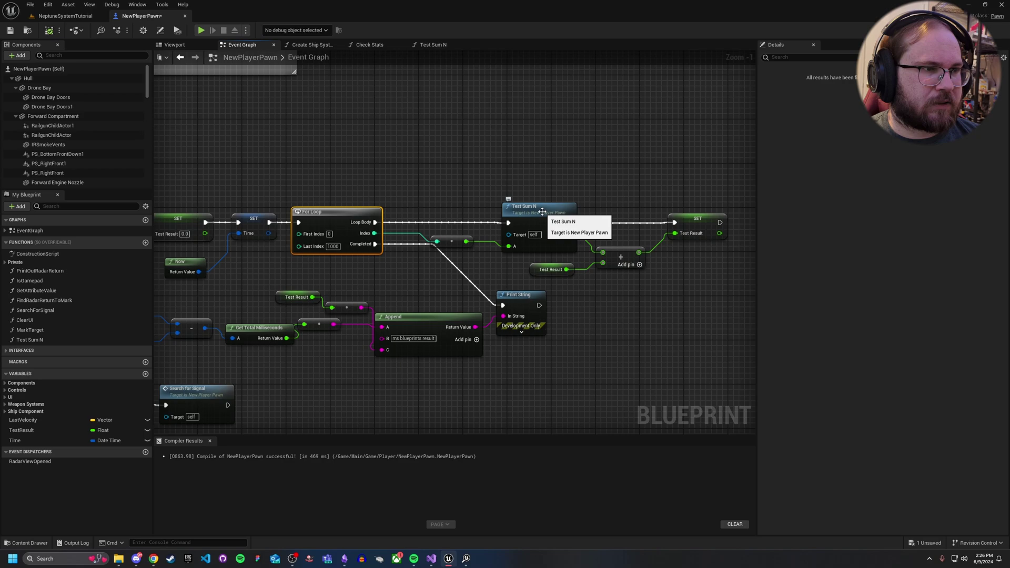
{"action": "left_click", "coordinate": [451, 243]}
{"action": "mouse_move", "coordinate": [452, 242]}
{"action": "left_mouse_down"}
{"action": "mouse_move", "coordinate": [462, 237]}
{"action": "mouse_move", "coordinate": [408, 236]}
{"action": "mouse_move", "coordinate": [451, 238]}
{"action": "left_mouse_up"}
Back in Test Sum N, shift the Truncate node and move the For Loop slightly up-left
{"action": "double_click", "coordinate": [526, 213]}
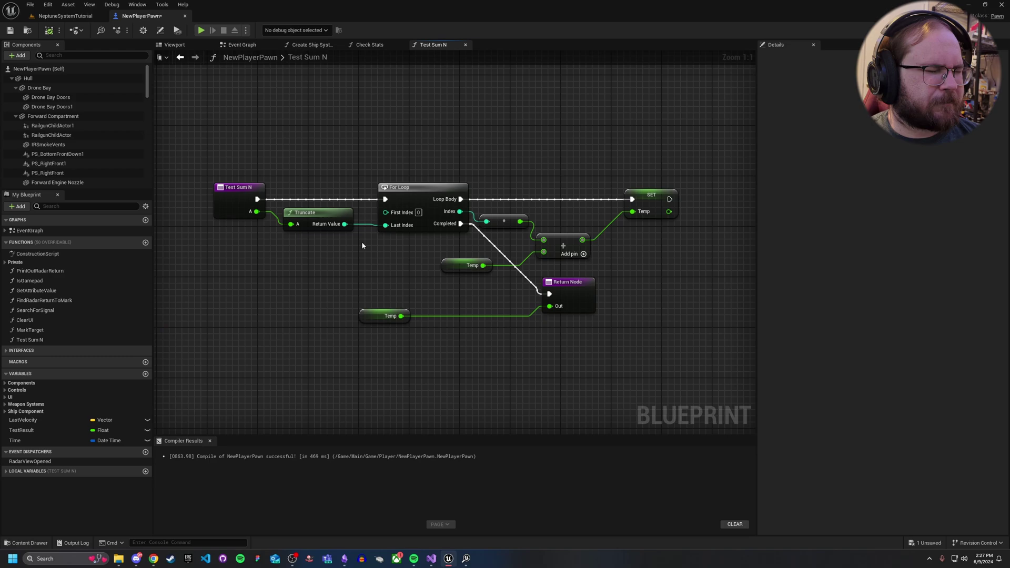
{"action": "left_click_drag", "start_coordinate": [294, 215], "coordinate": [300, 222]}
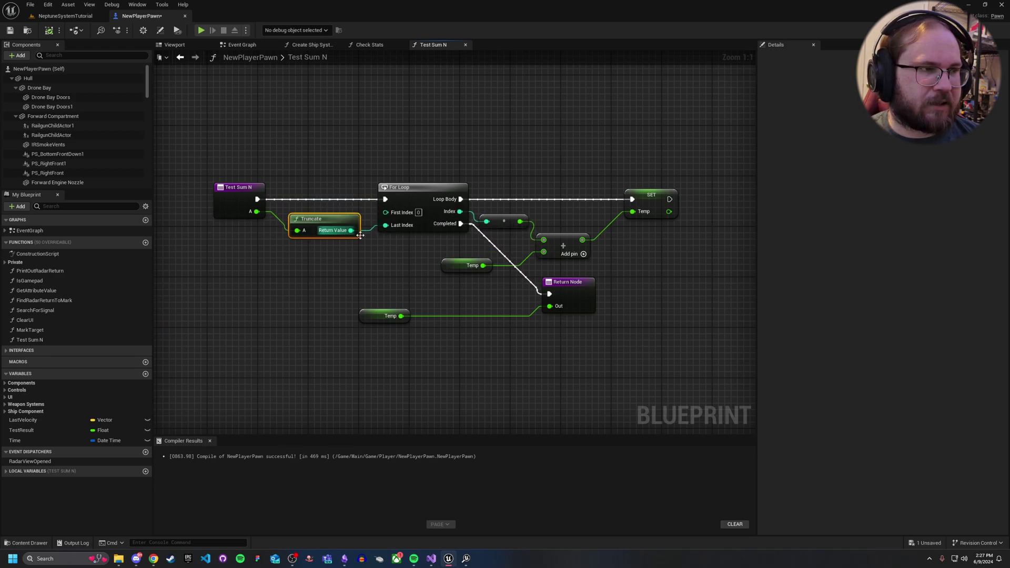
{"action": "left_click", "coordinate": [394, 252]}
{"action": "right_click_drag", "start_coordinate": [394, 252], "coordinate": [370, 252]}
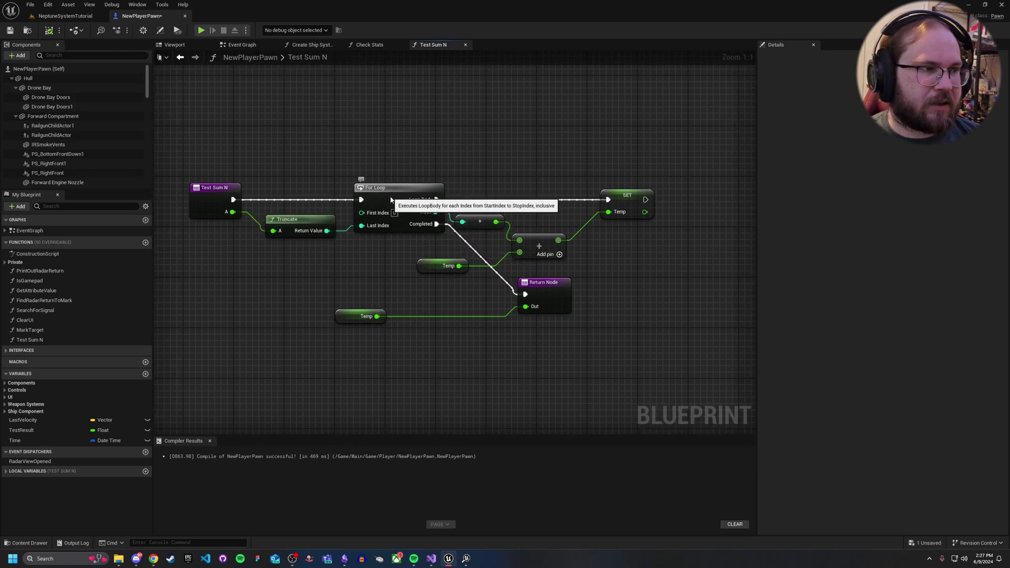
{"action": "left_click_drag", "start_coordinate": [385, 193], "coordinate": [380, 194]}
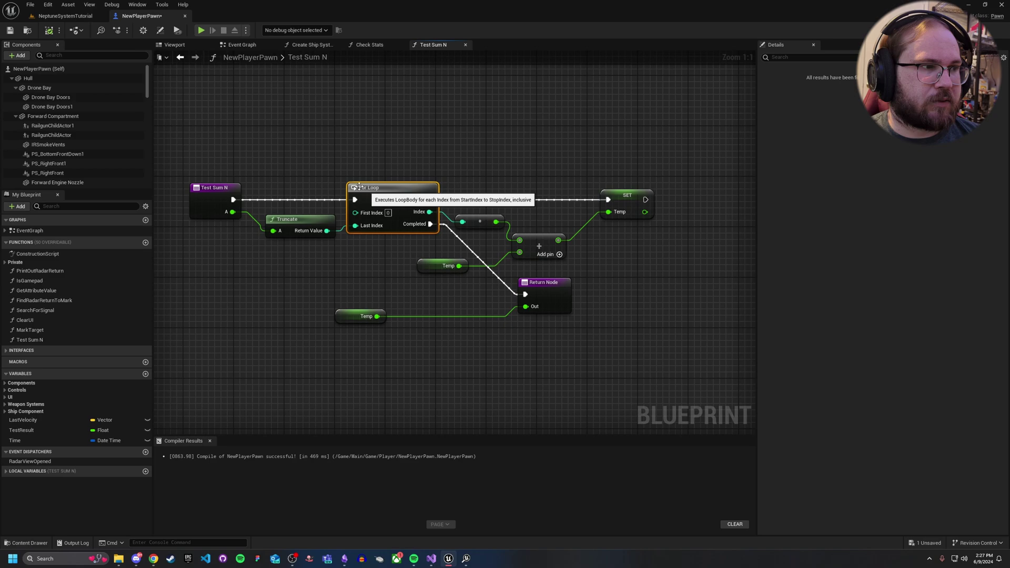
{"action": "left_click", "coordinate": [246, 197]}
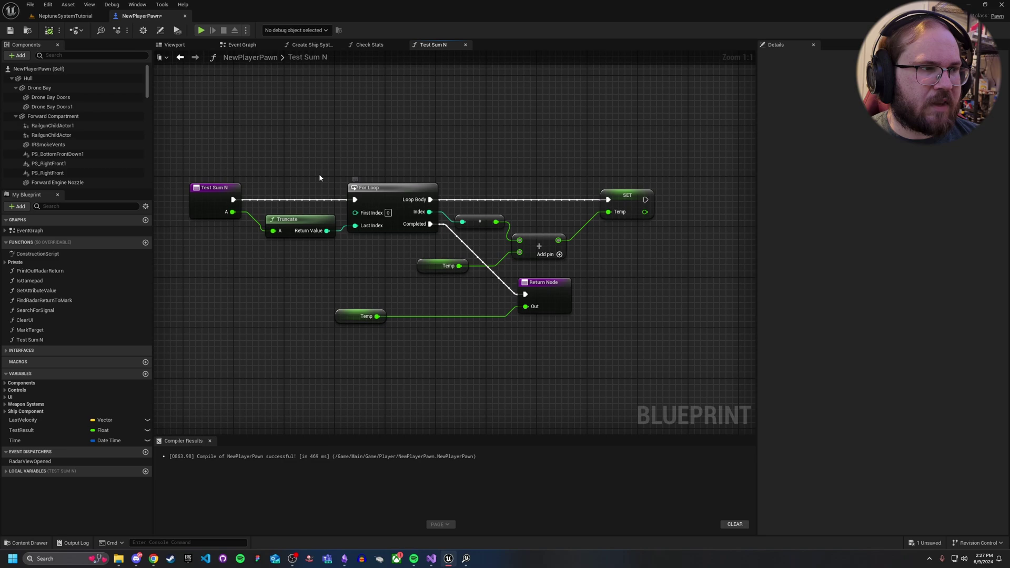
{"action": "left_click_drag", "start_coordinate": [319, 177], "coordinate": [375, 240]}
{"action": "left_click", "coordinate": [384, 254]}
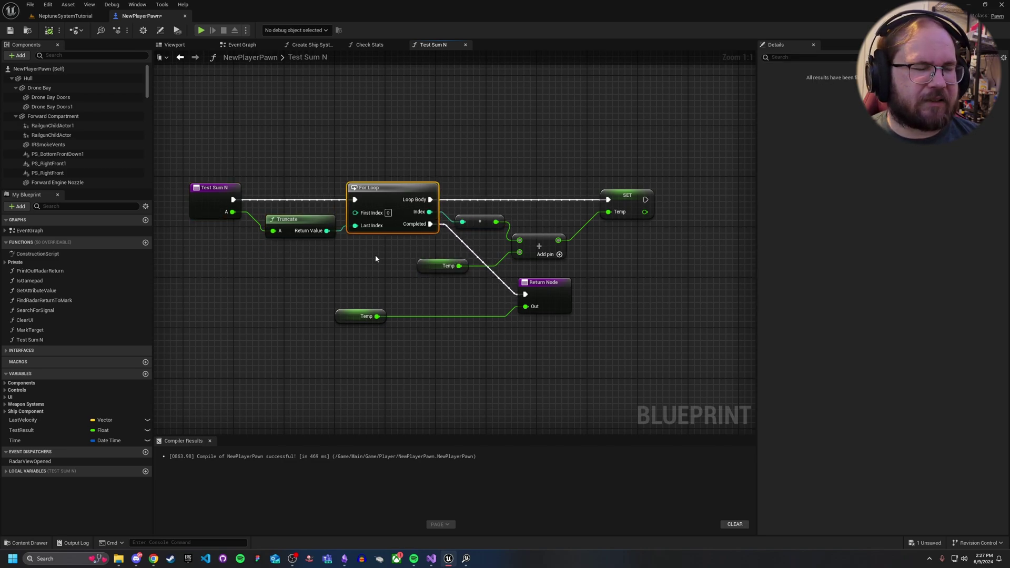
Move the Truncate node left and the For Loop slightly left to align them
{"action": "left_click_drag", "start_coordinate": [310, 219], "coordinate": [301, 219]}
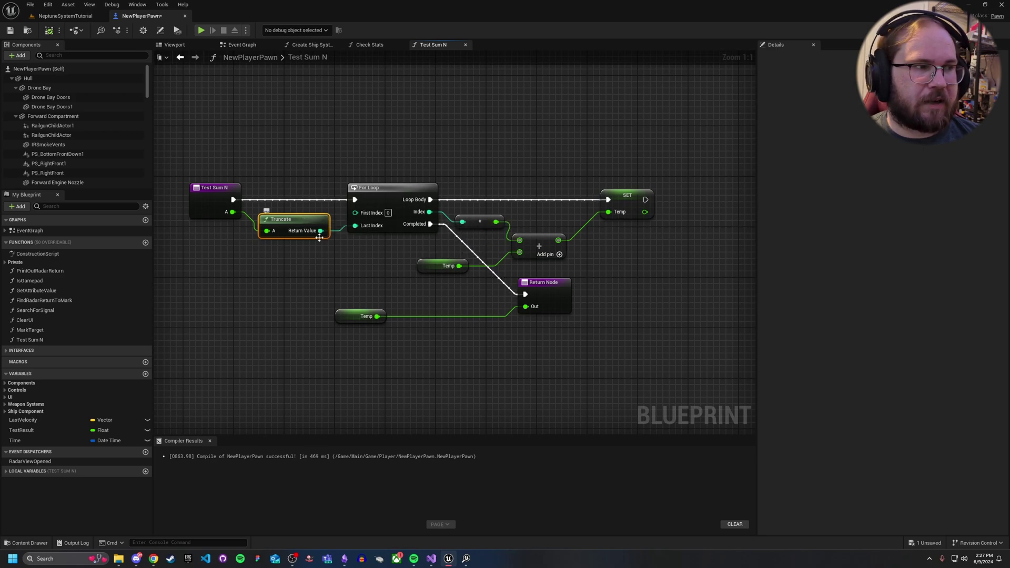
{"action": "left_click", "coordinate": [368, 189]}
{"action": "left_click", "coordinate": [388, 261]}
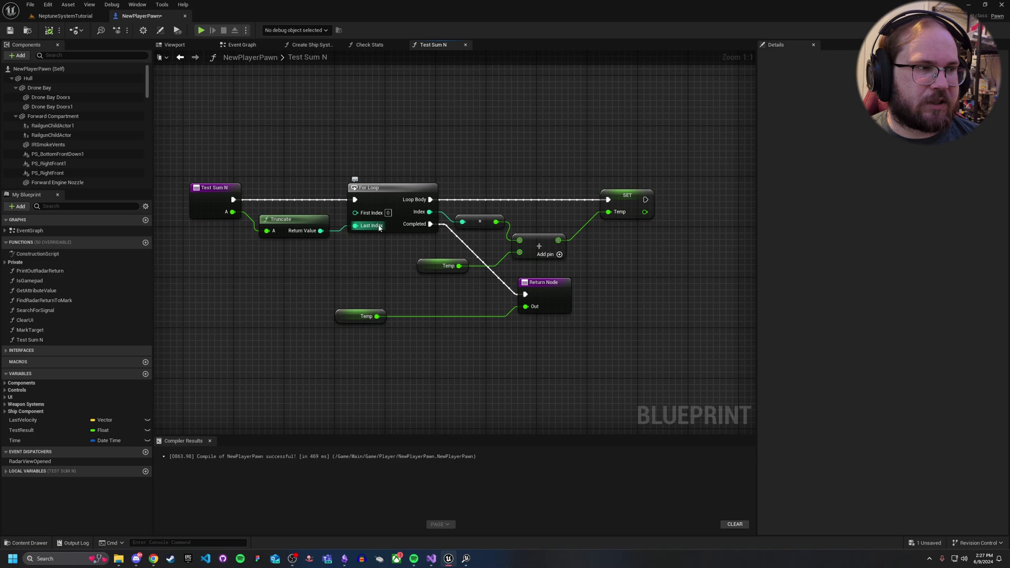
{"action": "left_click_drag", "start_coordinate": [475, 157], "coordinate": [616, 257]}
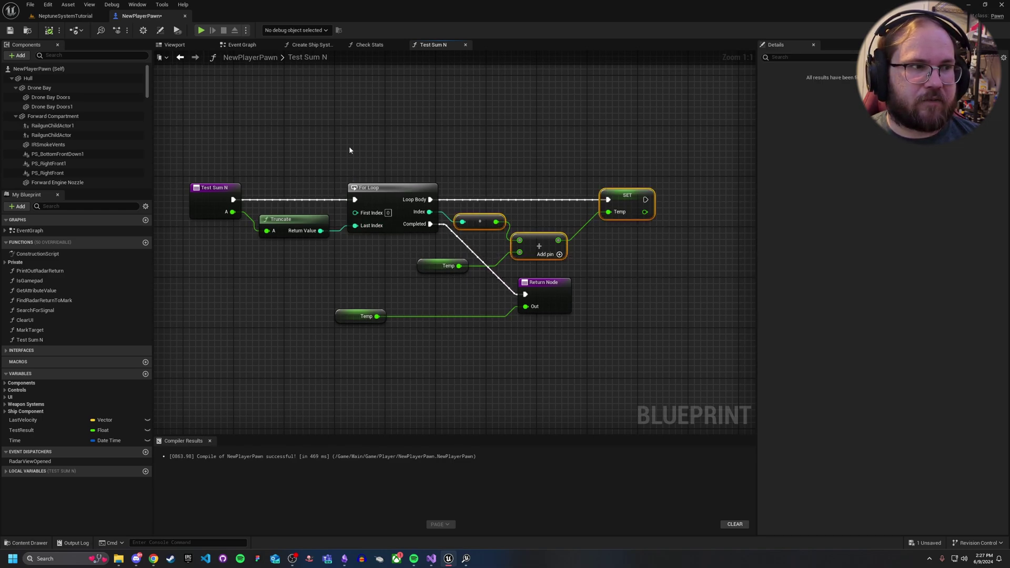
{"action": "left_click_drag", "start_coordinate": [345, 147], "coordinate": [408, 245]}
{"action": "left_click_drag", "start_coordinate": [383, 199], "coordinate": [377, 199]}
{"action": "left_click", "coordinate": [360, 155]}
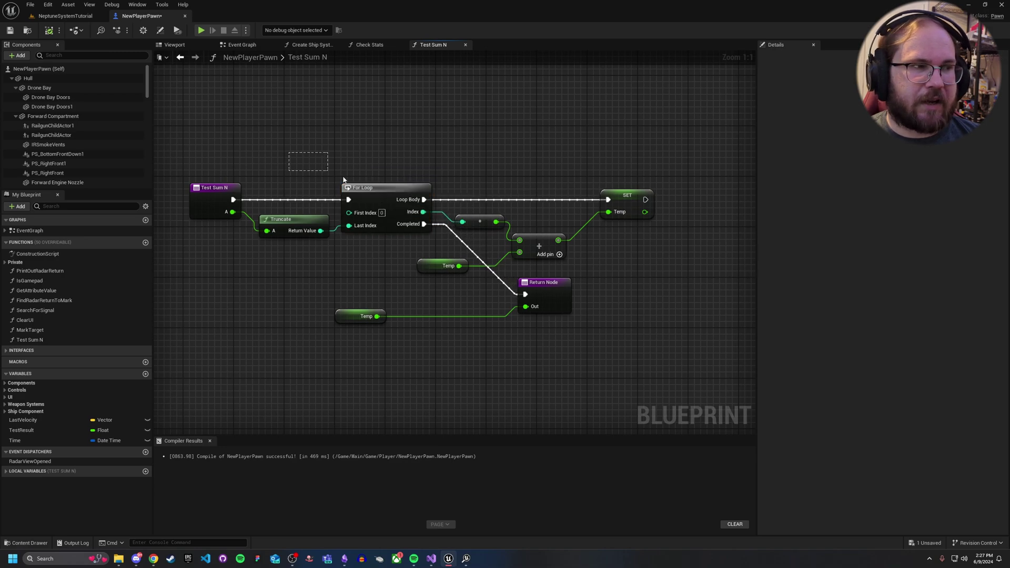
From the Event Graph, reopen the Test Sum N function graph
{"action": "left_click", "coordinate": [239, 45]}
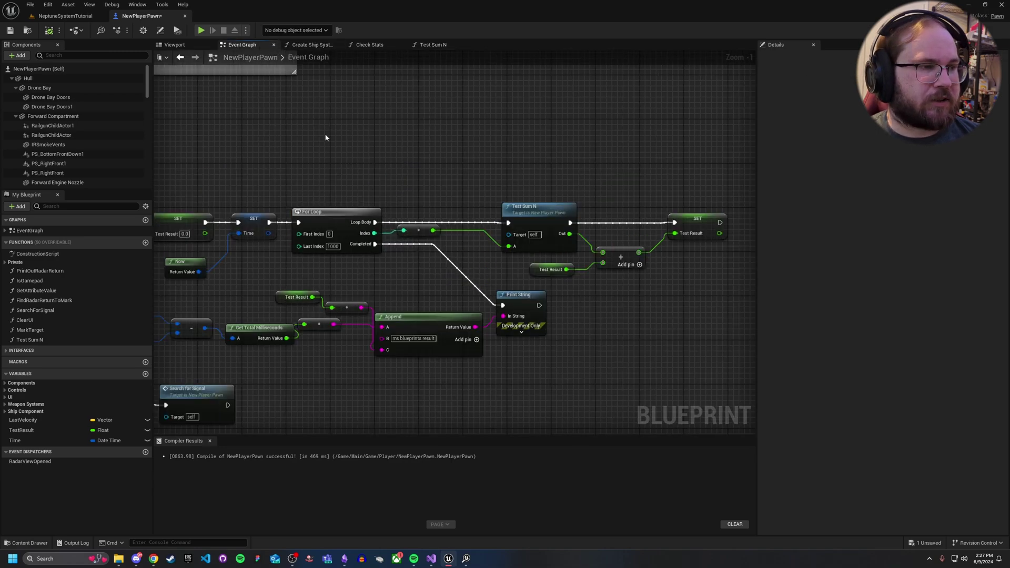
{"action": "left_click", "coordinate": [337, 212]}
{"action": "left_click", "coordinate": [403, 266]}
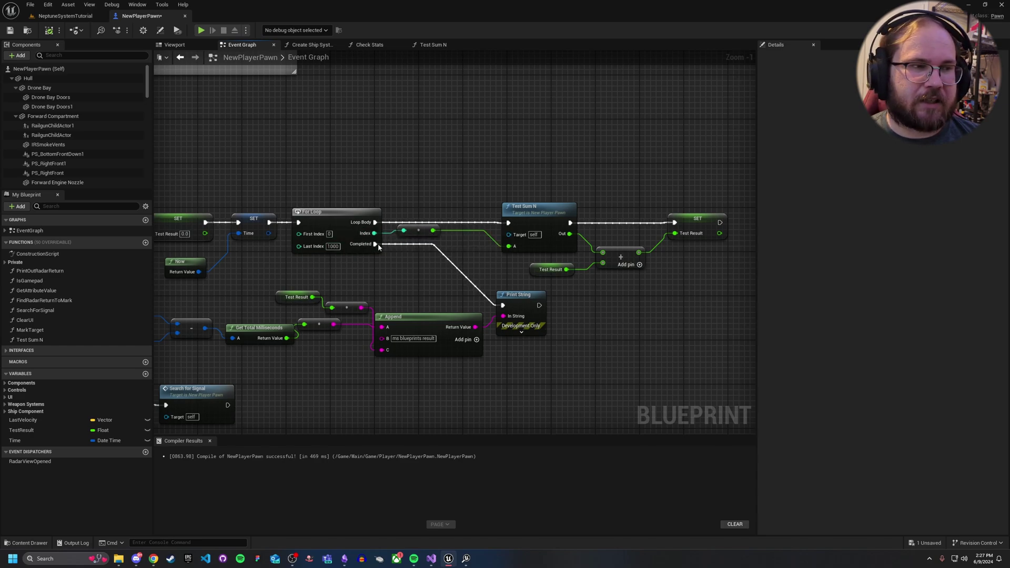
{"action": "double_click", "coordinate": [526, 217]}
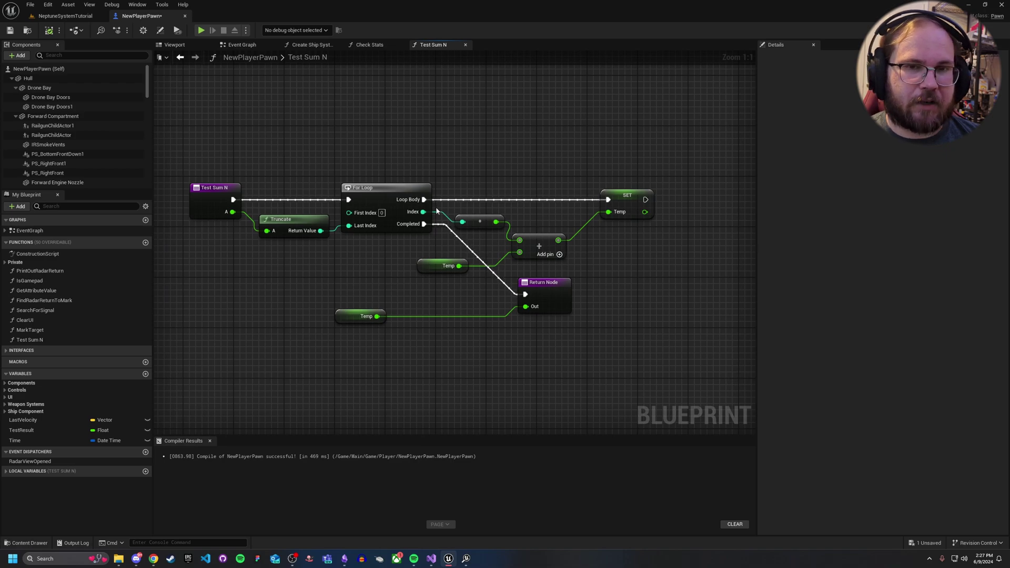
Move the lower Temp getter in beside the Return Node
{"action": "left_click_drag", "start_coordinate": [439, 211], "coordinate": [561, 272]}
{"action": "left_click", "coordinate": [568, 294]}
{"action": "left_click_drag", "start_coordinate": [364, 319], "coordinate": [465, 319]}
{"action": "left_click_drag", "start_coordinate": [640, 366], "coordinate": [273, 140]}
{"action": "left_click", "coordinate": [303, 141]}
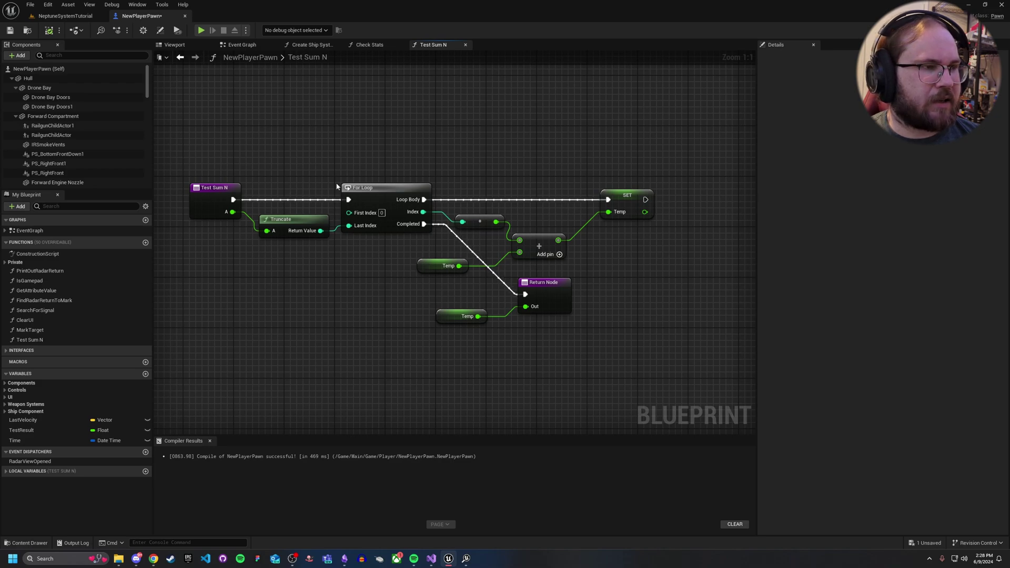
Delete the For Loop and wire Test Sum N's exec straight to the Return Node
{"action": "left_click", "coordinate": [380, 190]}
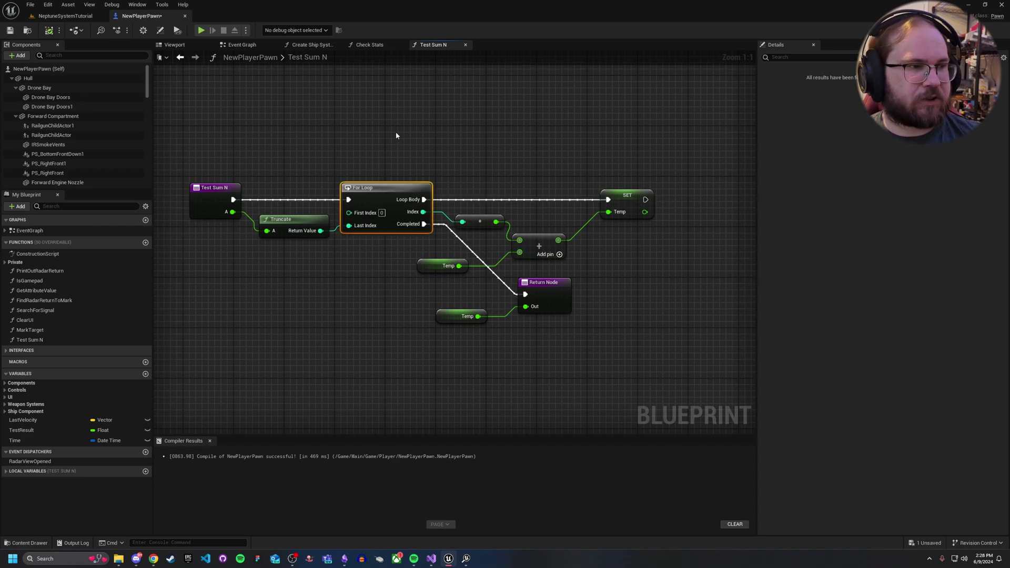
{"action": "key", "text": "Delete"}
{"action": "left_click_drag", "start_coordinate": [233, 199], "coordinate": [525, 294]}
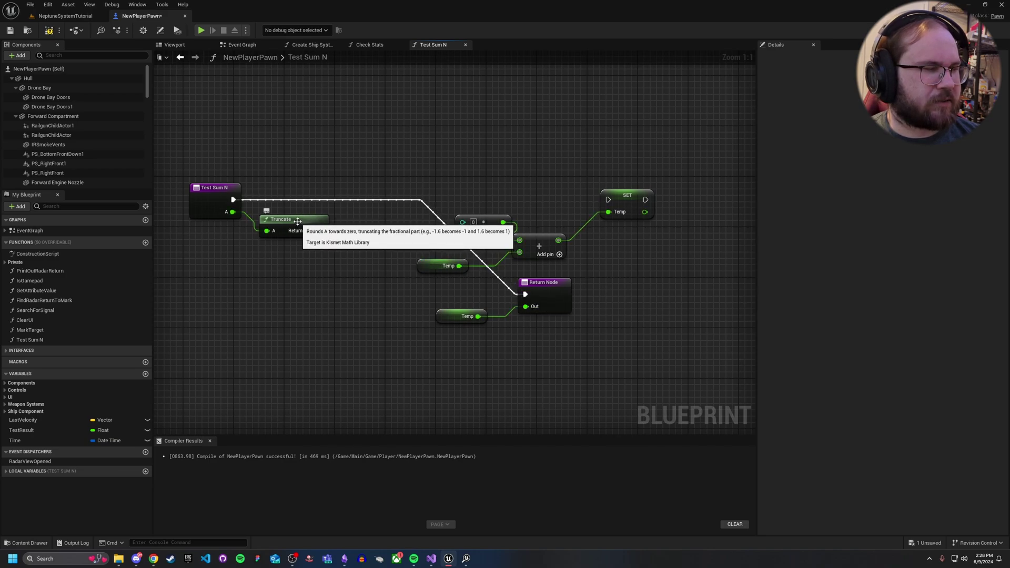
Delete Truncate and the add, SET and Temp nodes, tidy Return Node and Temp, and save
{"action": "left_click", "coordinate": [308, 223]}
{"action": "key", "text": "Delete"}
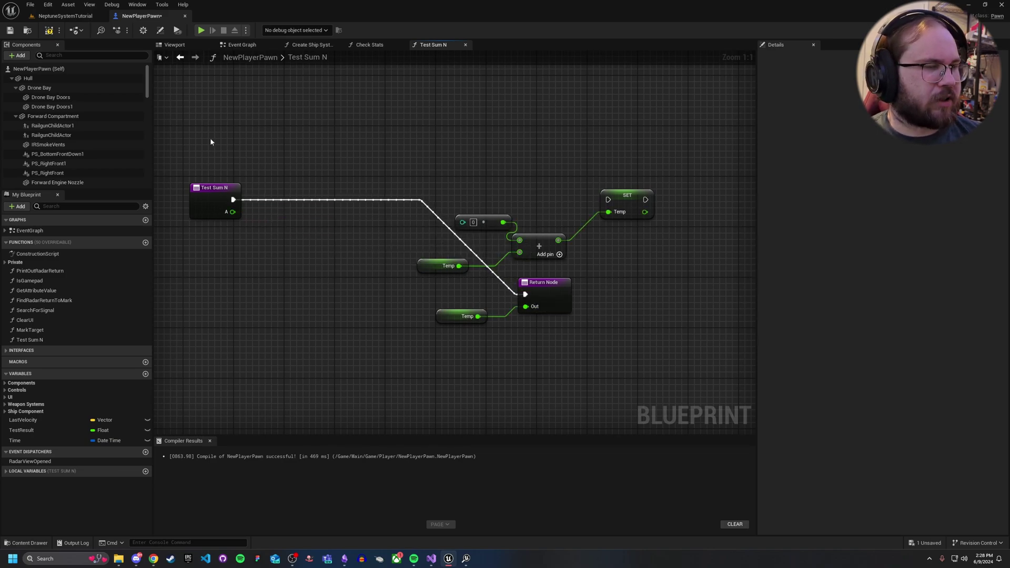
{"action": "left_click_drag", "start_coordinate": [416, 184], "coordinate": [642, 261]}
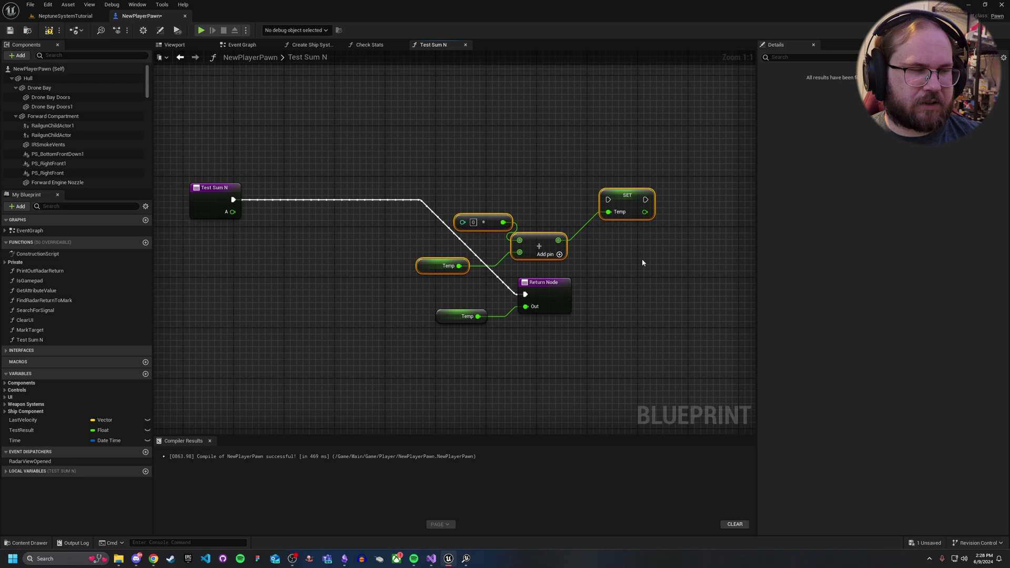
{"action": "key", "text": "Delete"}
{"action": "left_click_drag", "start_coordinate": [558, 281], "coordinate": [539, 186]}
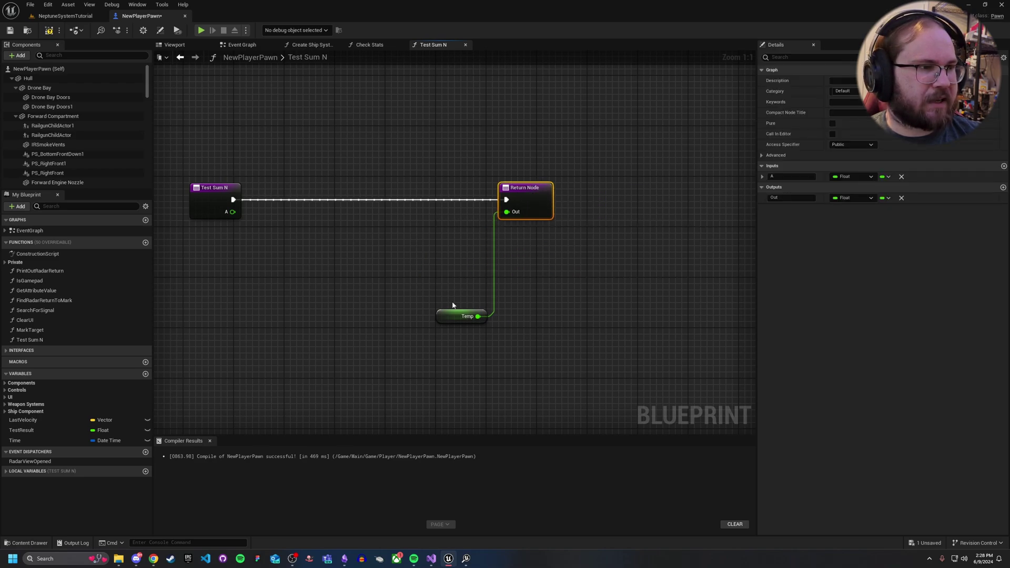
{"action": "left_click_drag", "start_coordinate": [448, 312], "coordinate": [378, 211]}
{"action": "left_click", "coordinate": [295, 211]}
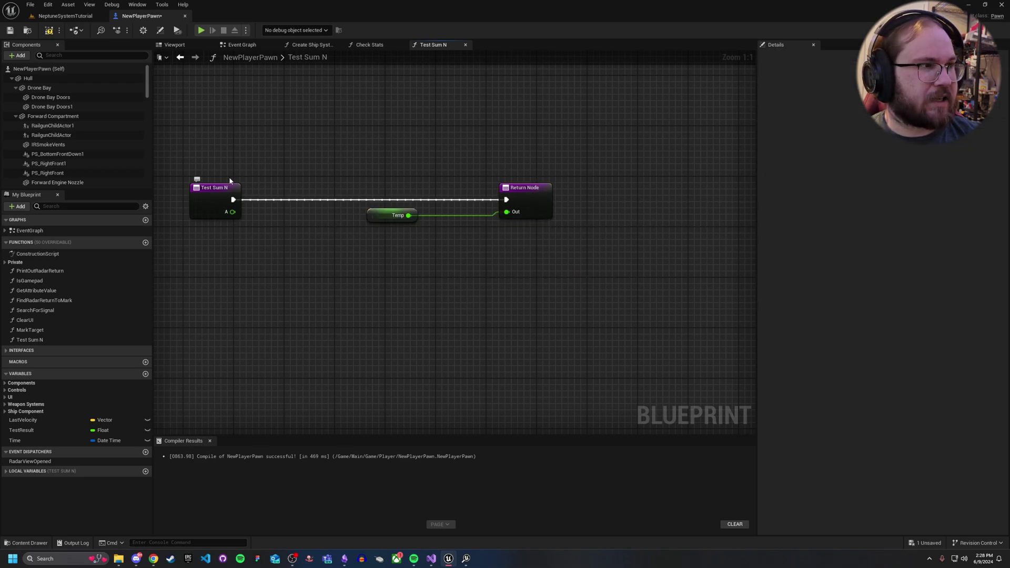
{"action": "left_click", "coordinate": [10, 30]}
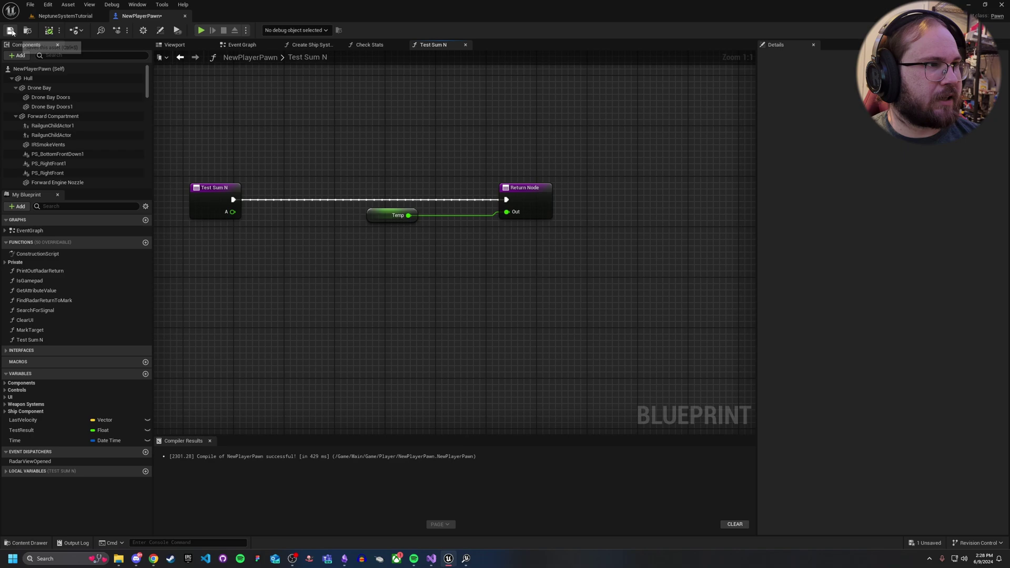
In the Event Graph, move the Test Result getter up-left and save NewPlayerPawn again
{"action": "left_click", "coordinate": [240, 44]}
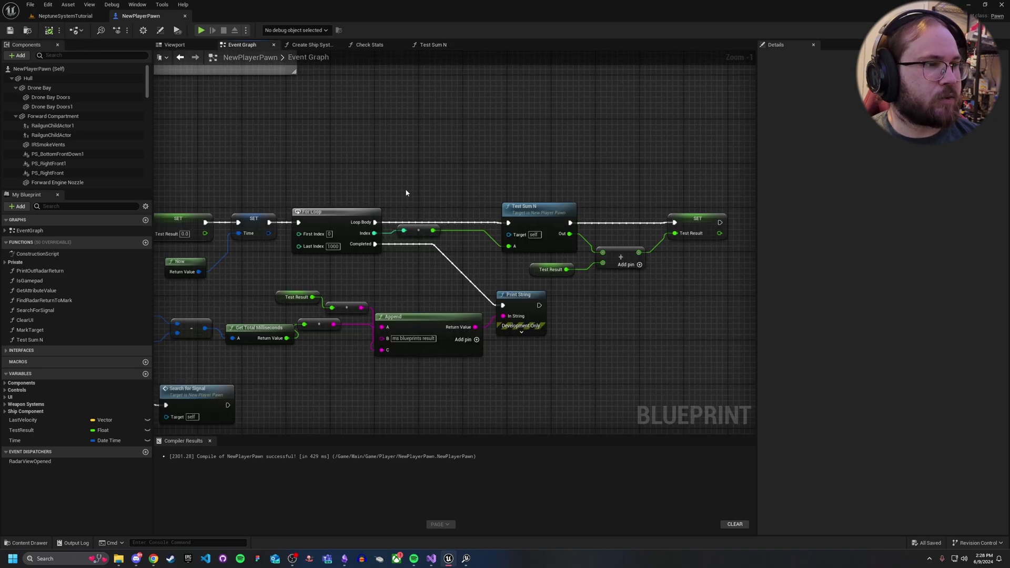
{"action": "scroll", "coordinate": [458, 165], "scroll_direction": "down", "scroll_amount": 1}
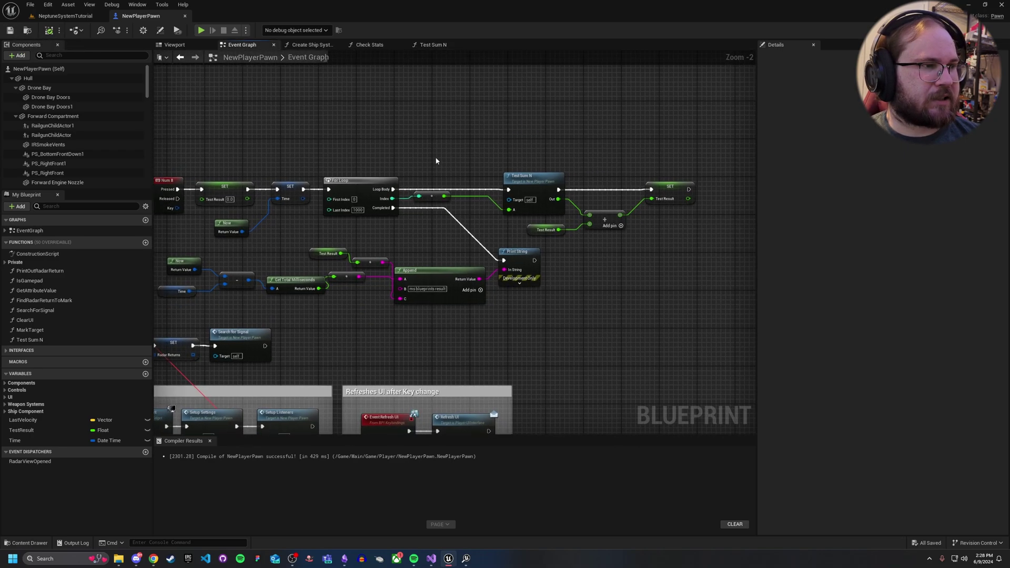
{"action": "left_click", "coordinate": [347, 181]}
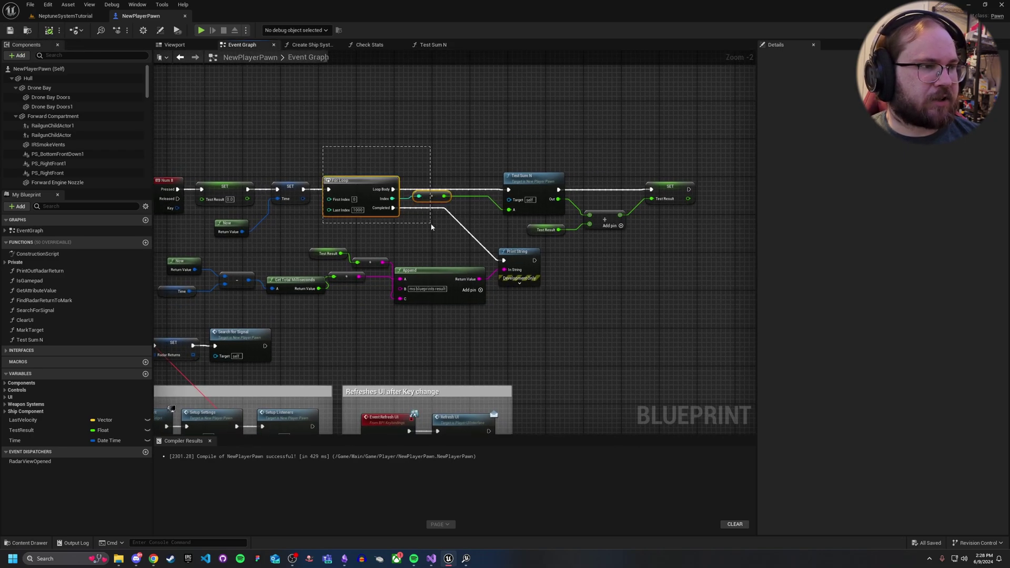
{"action": "left_click", "coordinate": [459, 229]}
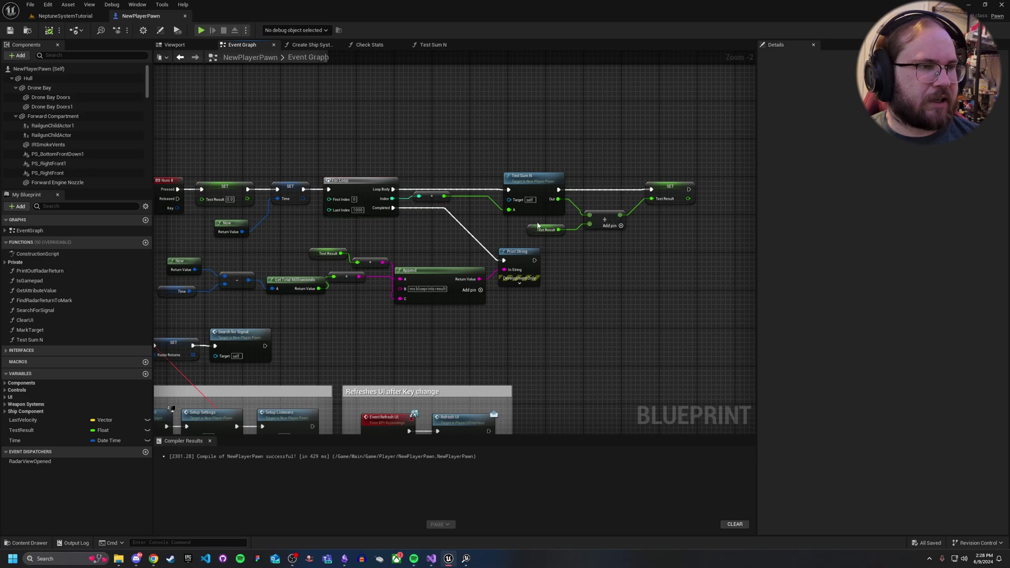
{"action": "left_click_drag", "start_coordinate": [537, 226], "coordinate": [528, 222]}
{"action": "left_click", "coordinate": [69, 53]}
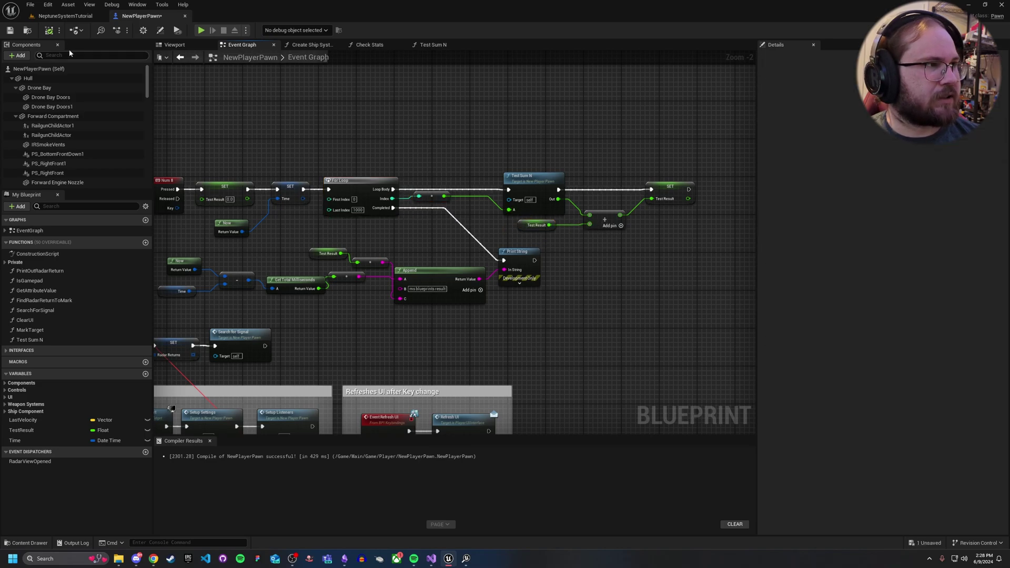
{"action": "left_click", "coordinate": [10, 30]}
On the NeptuneSystemTutorial level, run a brief play session, dismissing the dialogue, then stop
{"action": "left_click", "coordinate": [65, 16]}
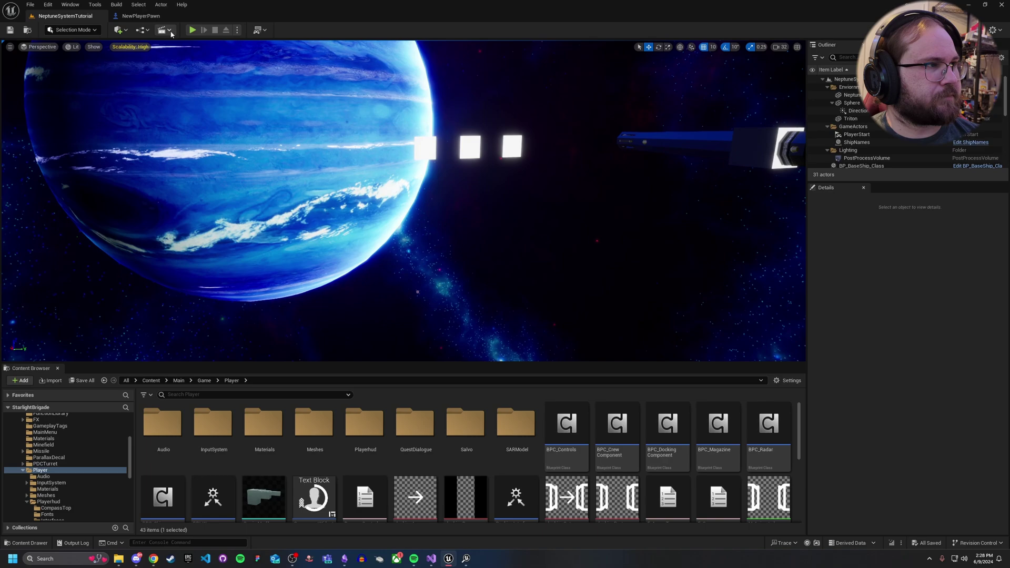
{"action": "left_click", "coordinate": [192, 30]}
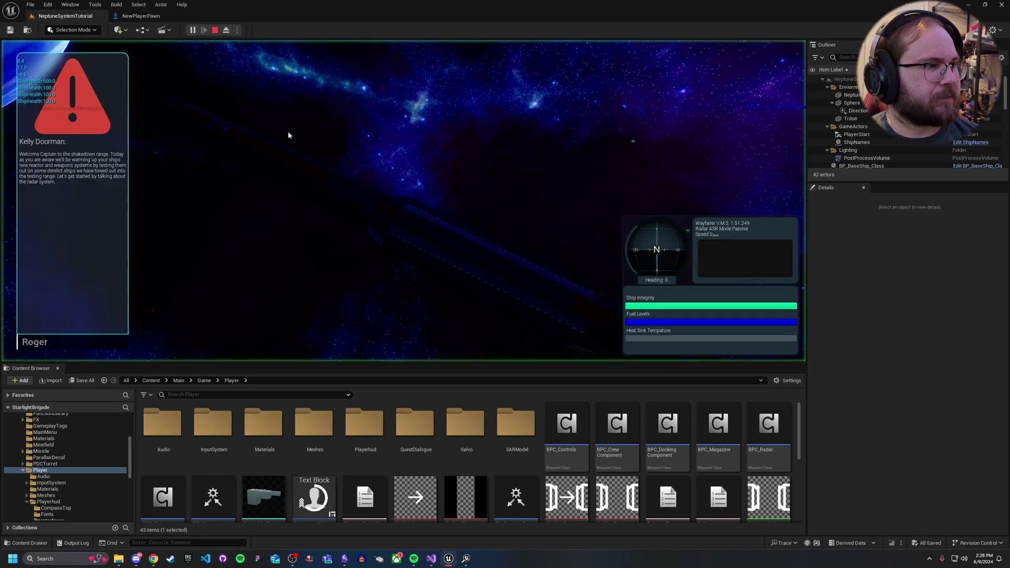
{"action": "left_click", "coordinate": [108, 342]}
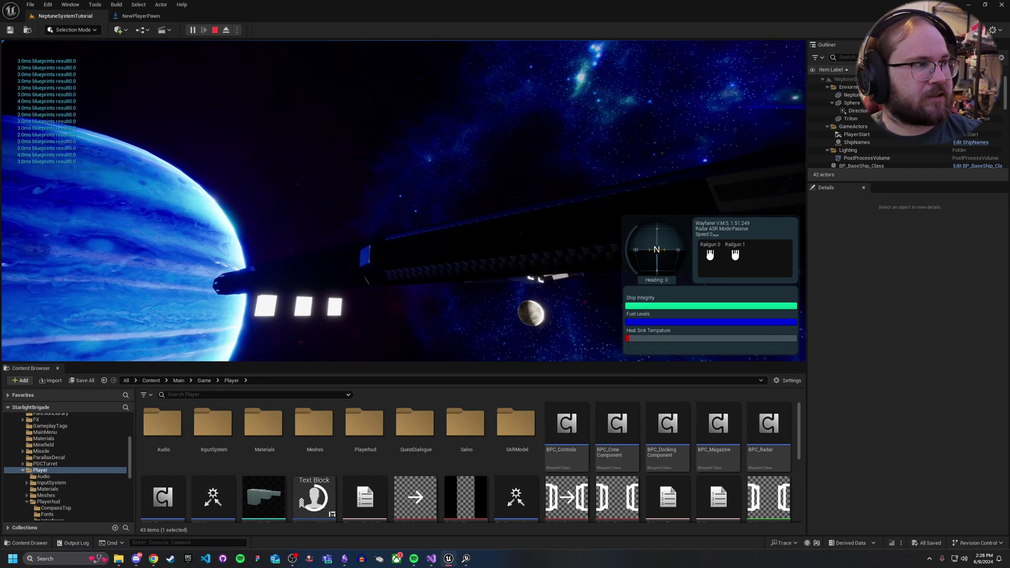
{"action": "key", "text": "Escape"}
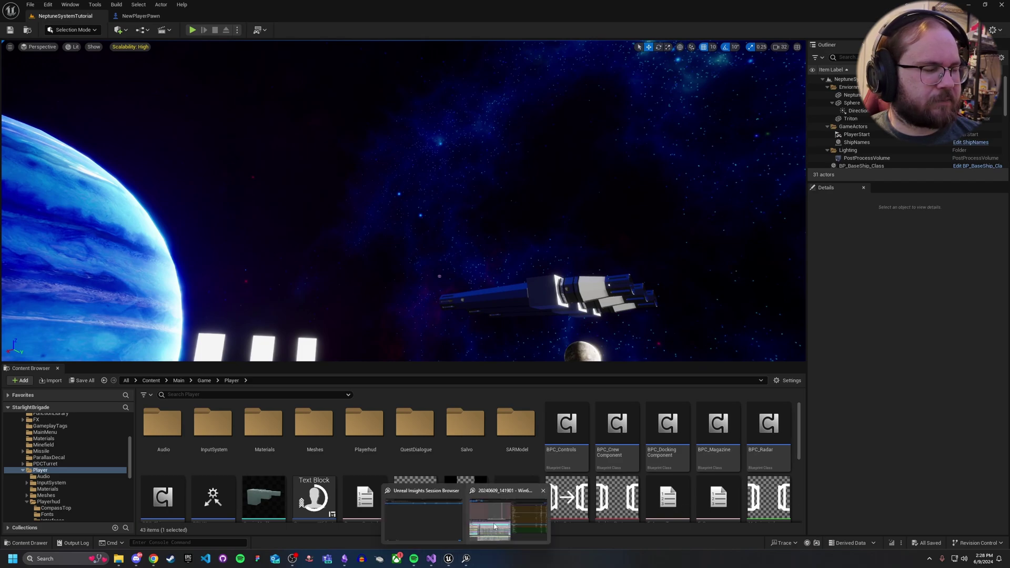
Check the Unreal Insights timing window and session browser, then return to the editor
{"action": "left_click", "coordinate": [497, 515]}
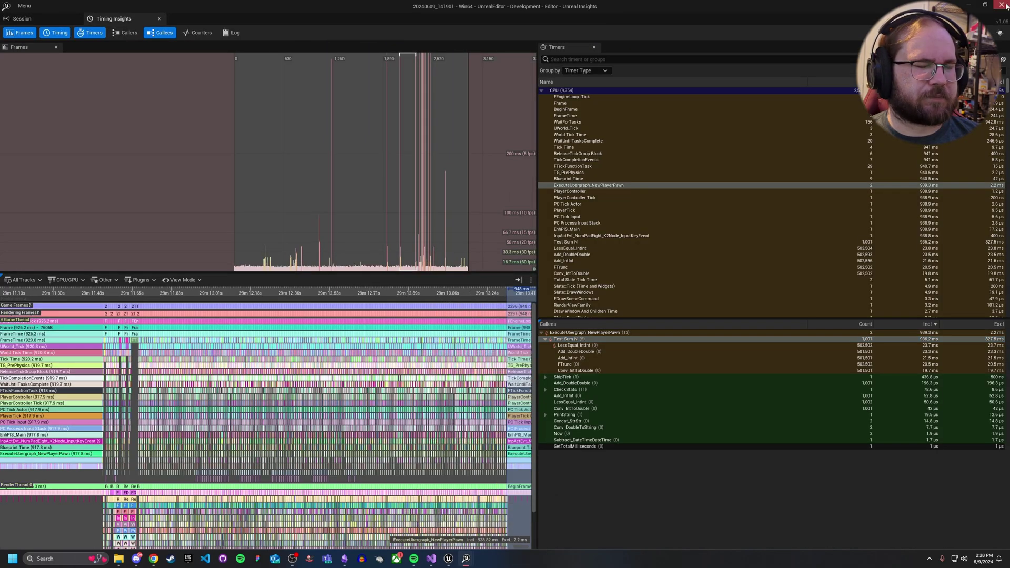
{"action": "left_click", "coordinate": [967, 4]}
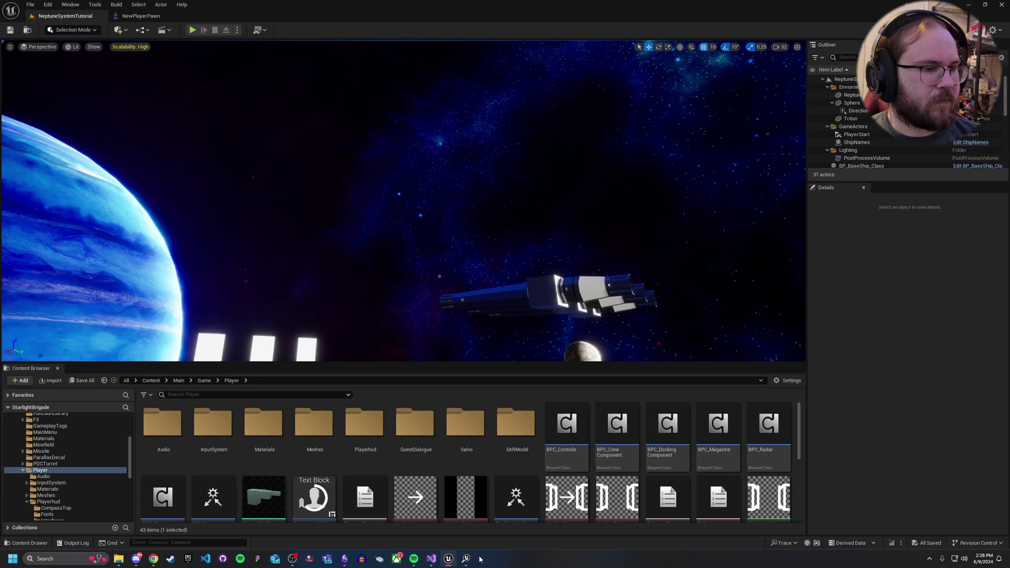
{"action": "mouse_move", "coordinate": [465, 558]}
{"action": "left_click", "coordinate": [416, 507]}
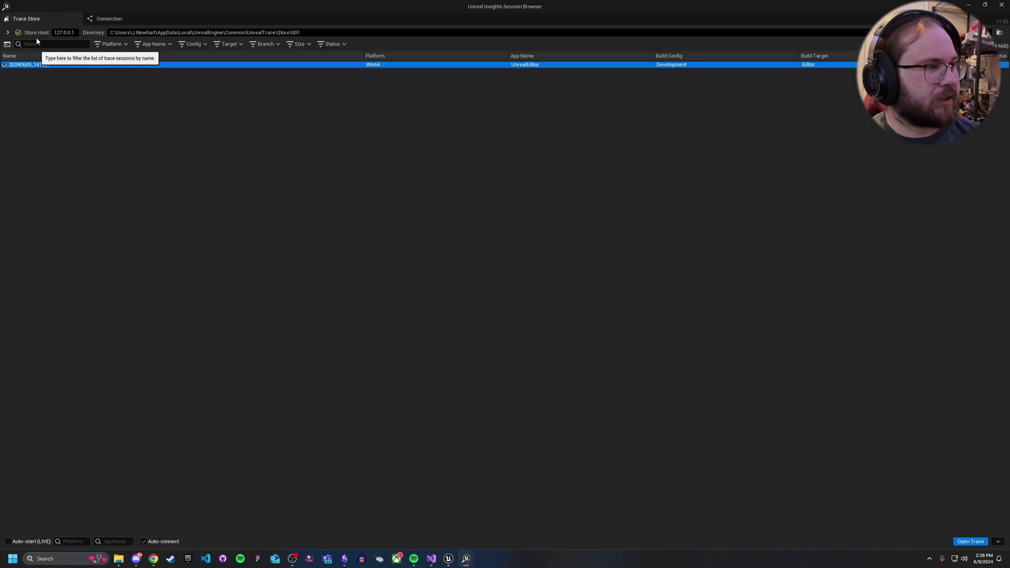
{"action": "left_click", "coordinate": [969, 5]}
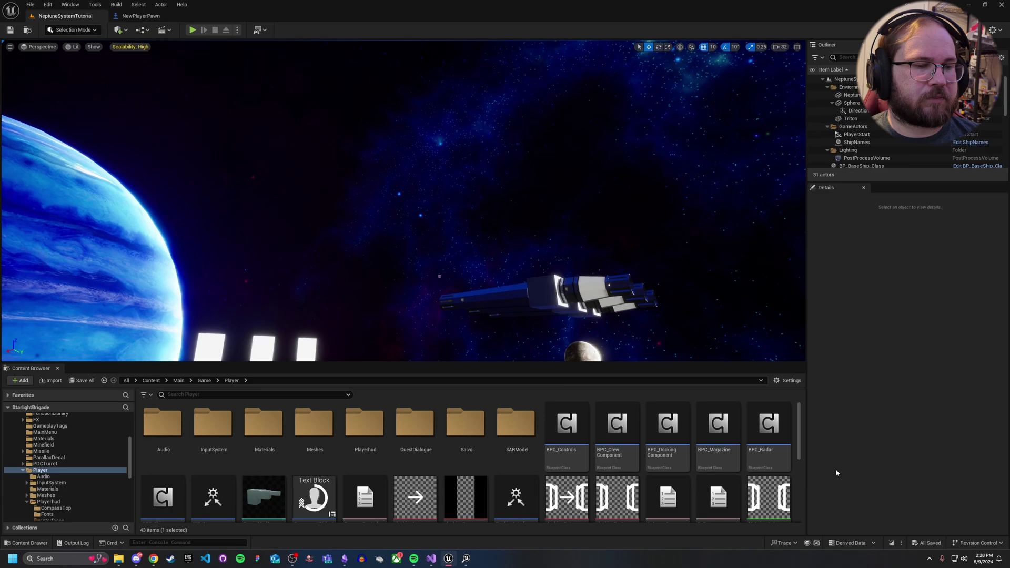
Start a new trace, then play briefly with Alt+P, close the dialogue, and stop with Esc
{"action": "left_click", "coordinate": [807, 542]}
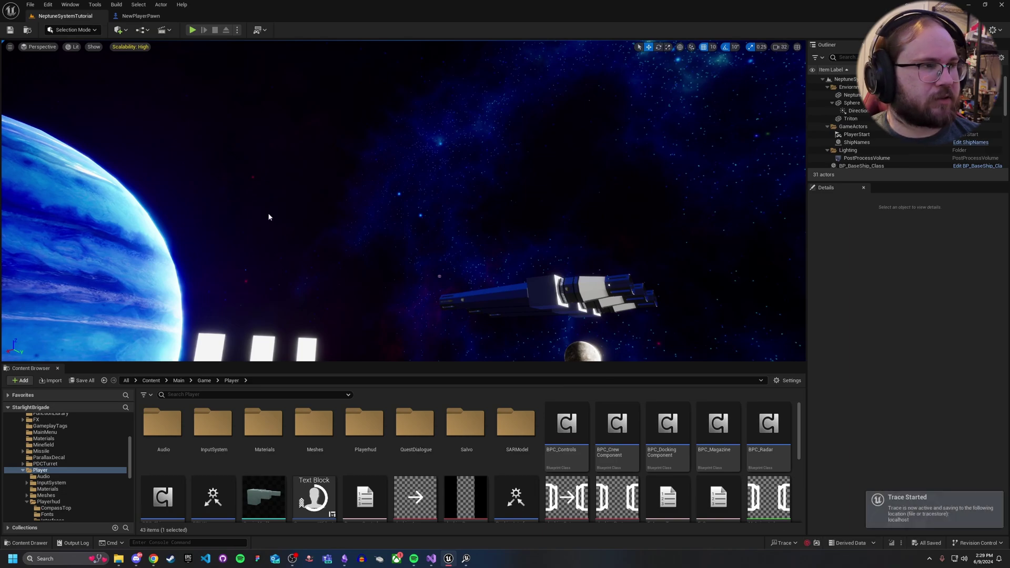
{"action": "key", "text": "alt+p"}
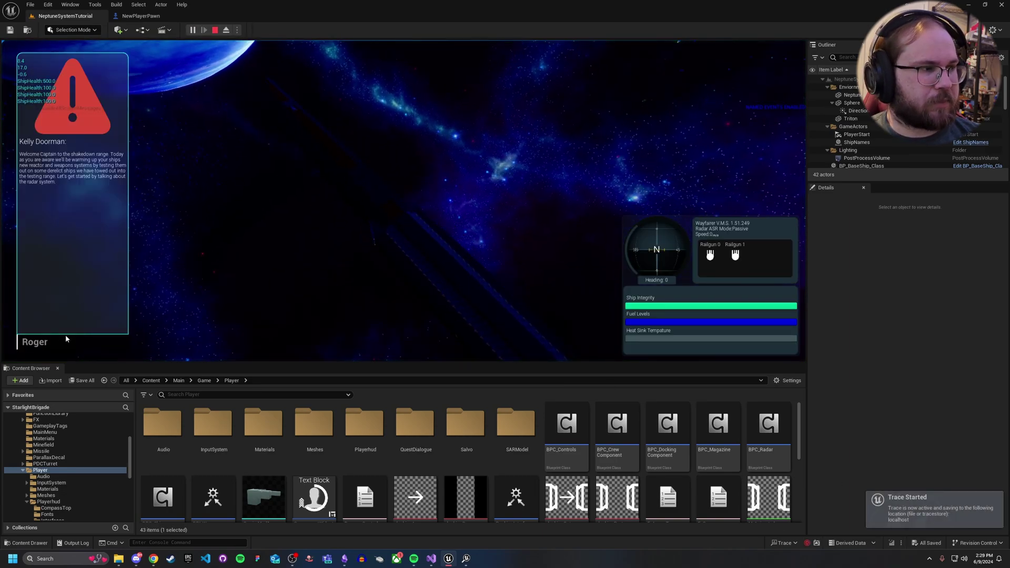
{"action": "left_click", "coordinate": [67, 344]}
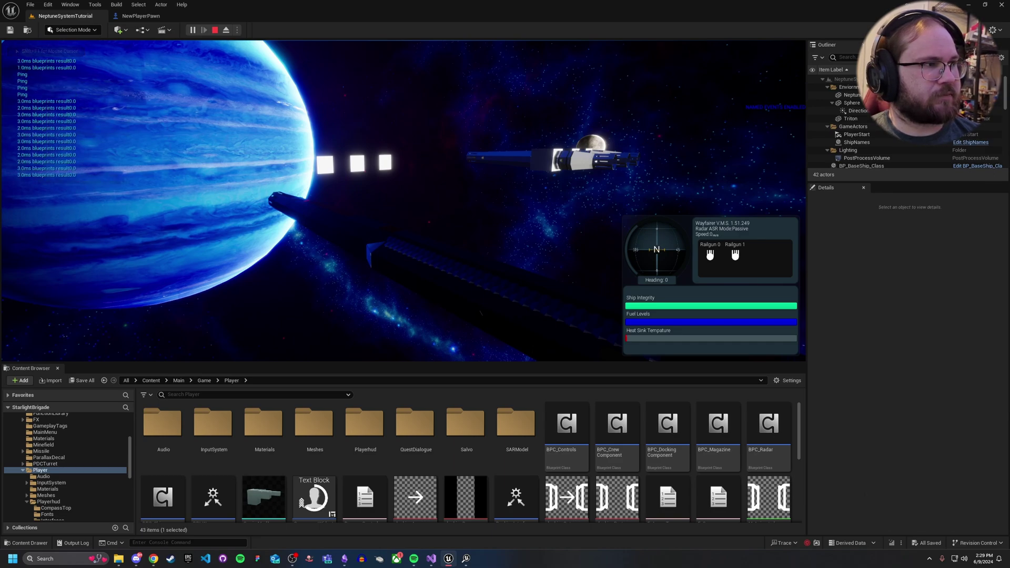
{"action": "key", "text": "Escape"}
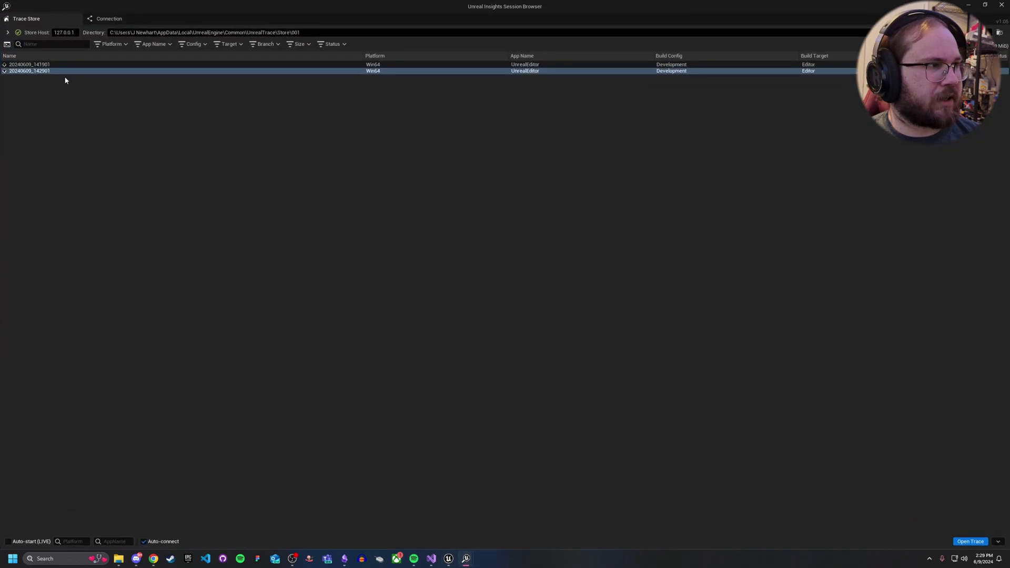
Open the older trace 20240609_141901, maximize its Timing Insights window, then restore it
{"action": "double_click", "coordinate": [52, 65]}
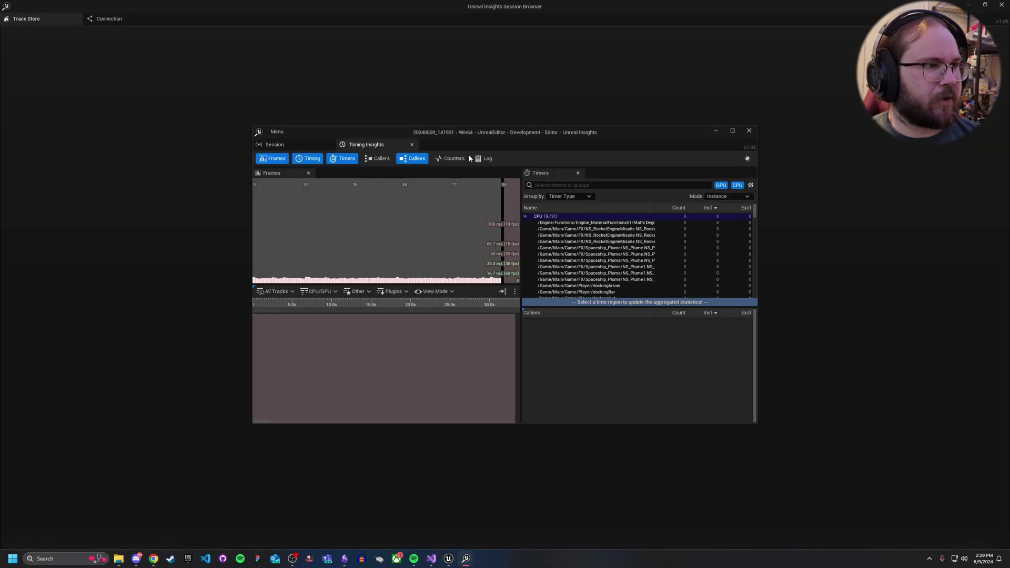
{"action": "left_click", "coordinate": [731, 130]}
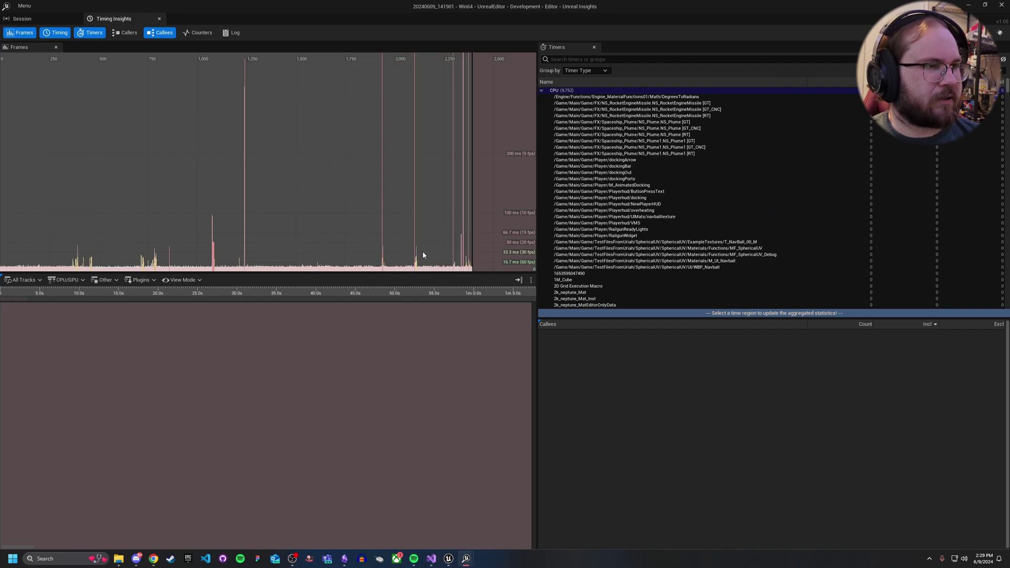
{"action": "double_click", "coordinate": [598, 8]}
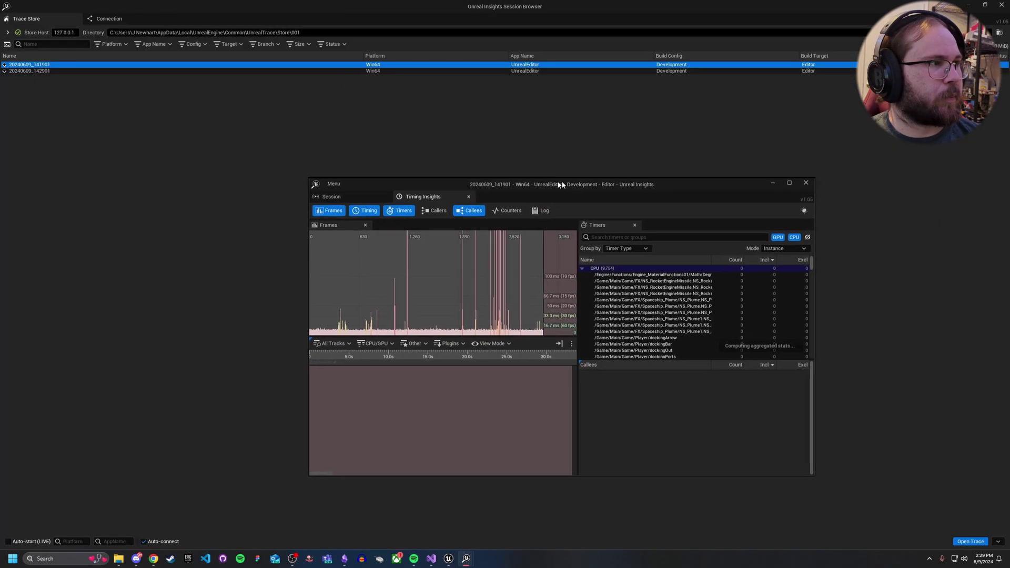
From the session browser, open the new trace 20240609_142901
{"action": "left_click", "coordinate": [122, 91]}
{"action": "left_click", "coordinate": [65, 66]}
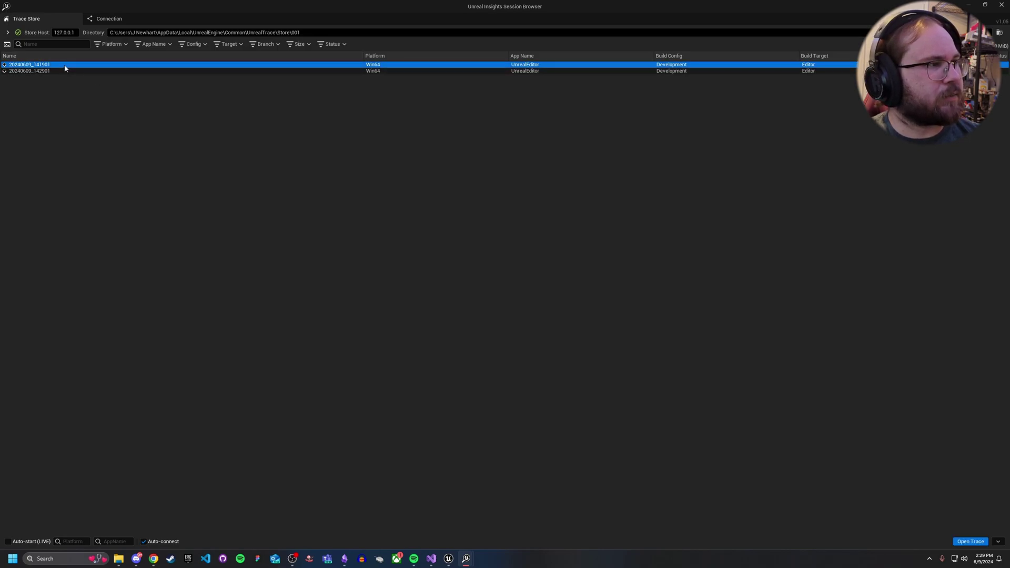
{"action": "double_click", "coordinate": [38, 71]}
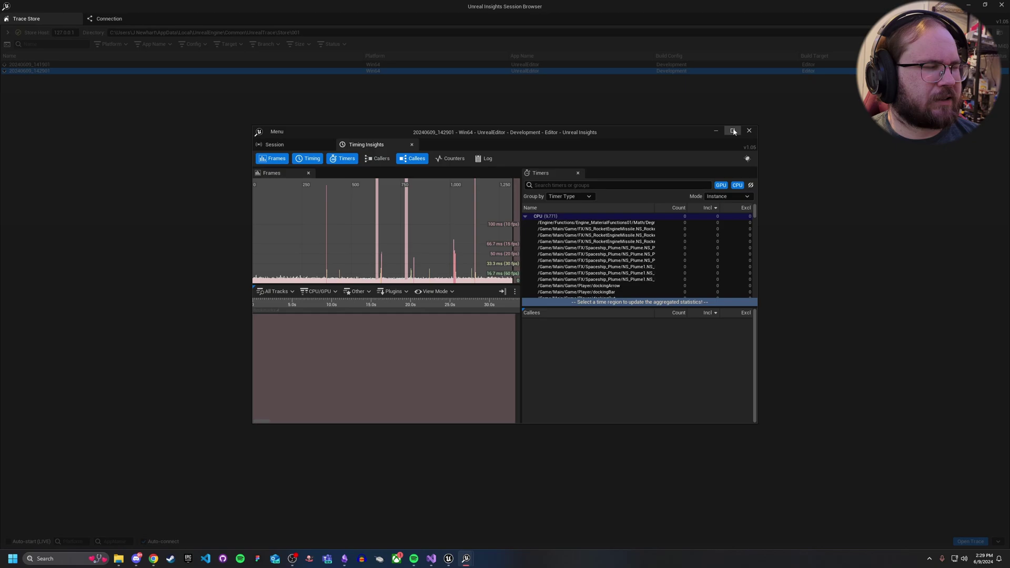
Maximize the new trace's timing window and inspect the 355.6 ms and 333.4 ms spike frames
{"action": "left_click", "coordinate": [733, 131]}
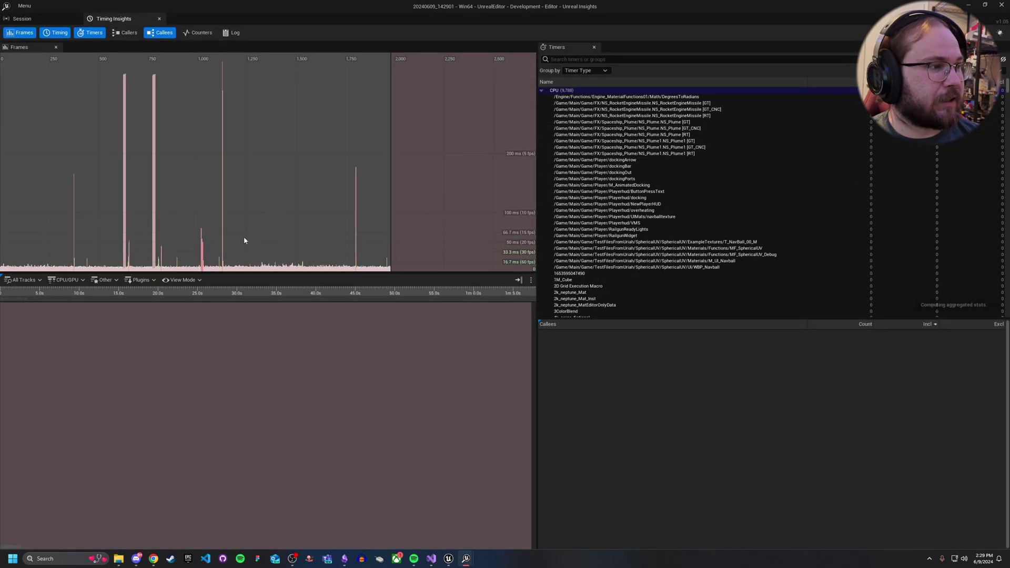
{"action": "left_click", "coordinate": [153, 109]}
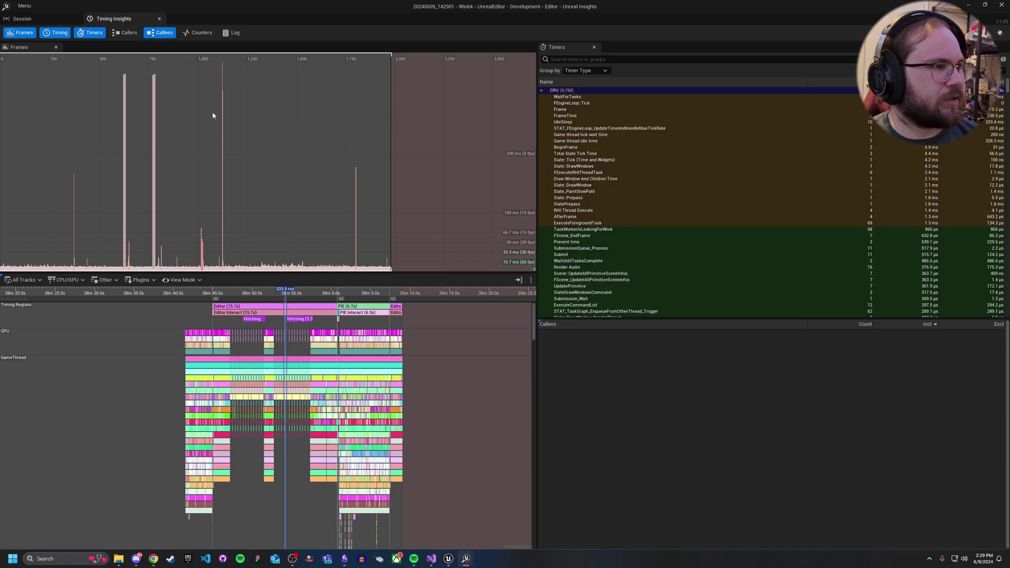
{"action": "left_click", "coordinate": [223, 116]}
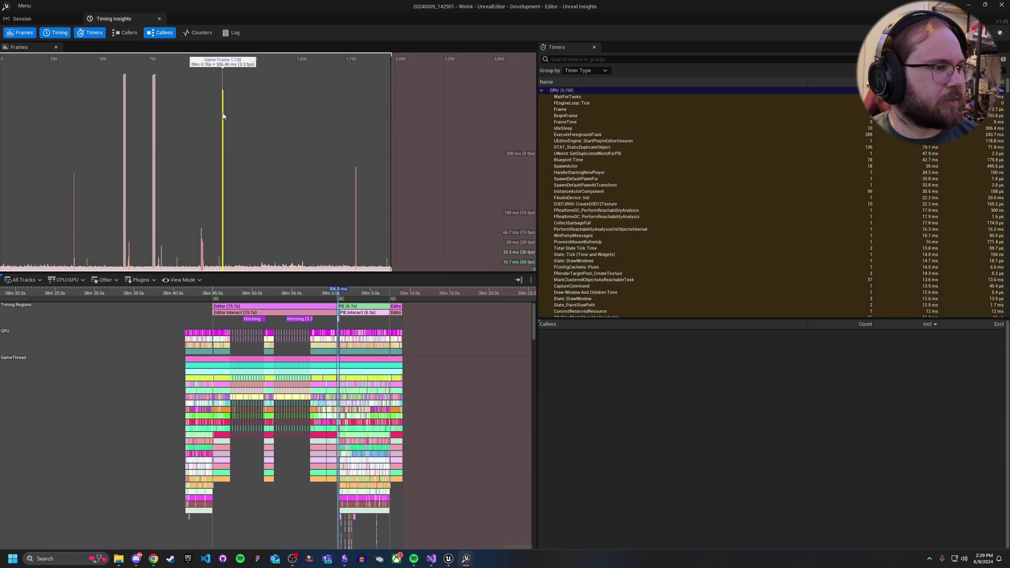
{"action": "scroll", "coordinate": [350, 329], "scroll_direction": "up", "scroll_amount": 6}
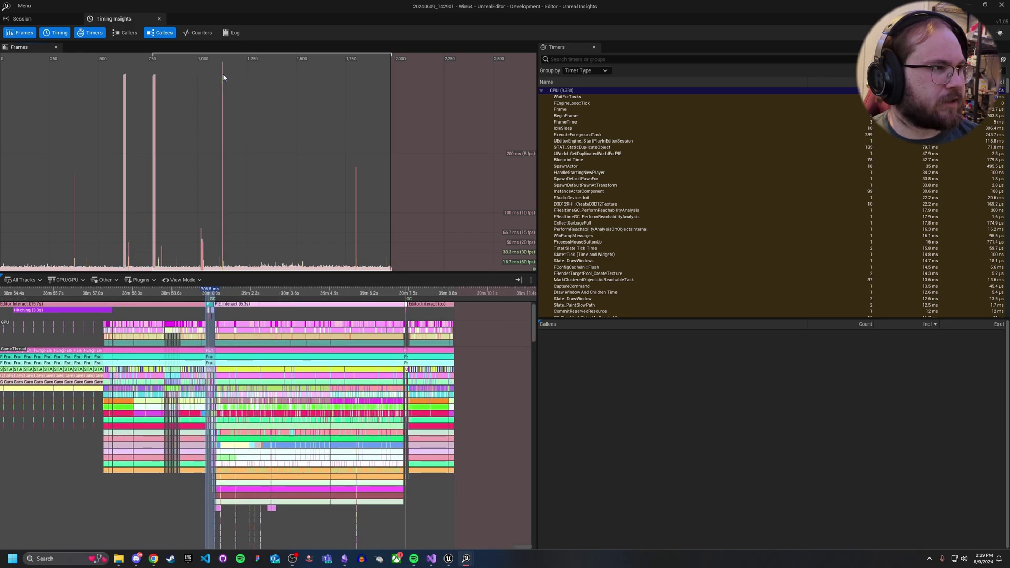
{"action": "left_click", "coordinate": [222, 95]}
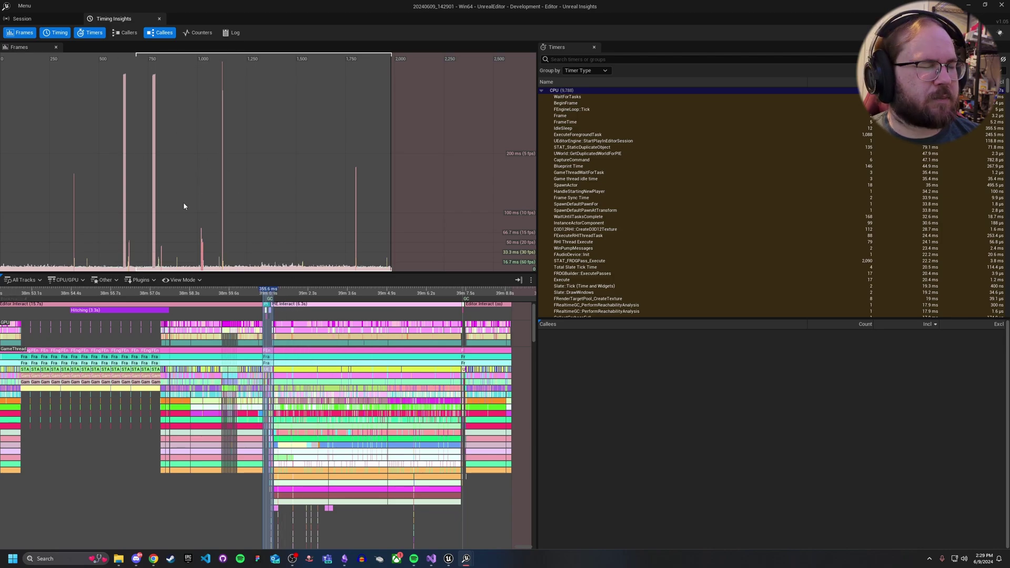
{"action": "left_click", "coordinate": [153, 95]}
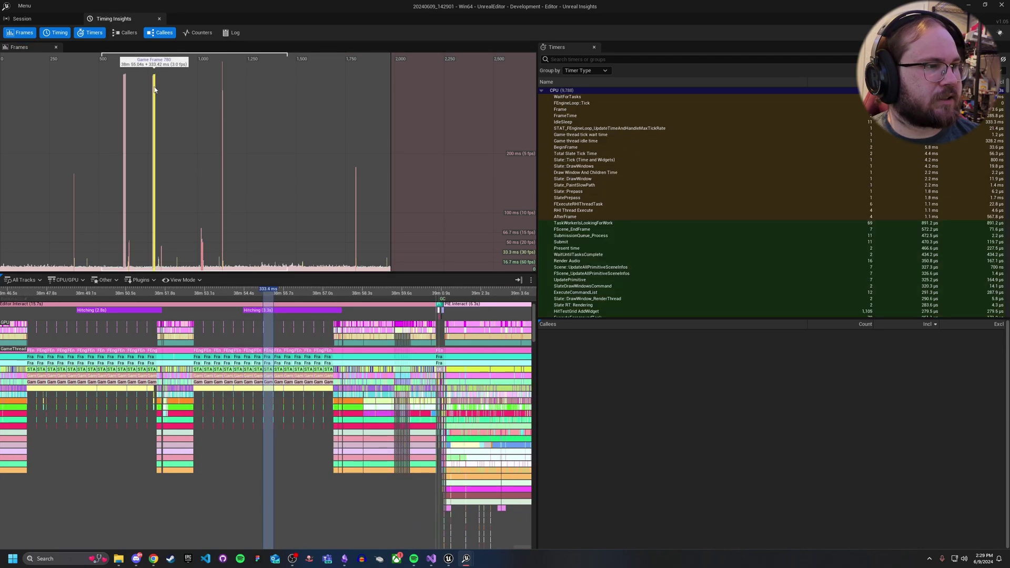
{"action": "scroll", "coordinate": [288, 341], "scroll_direction": "down", "scroll_amount": 5}
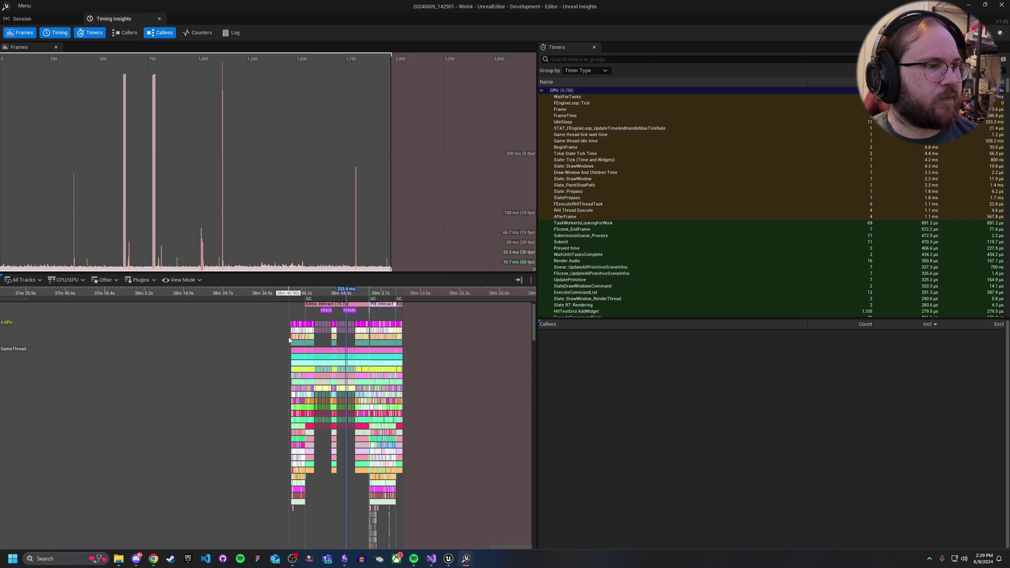
Zoom and pan to reveal the Editor, PIE and Hitching (2.8 s, 3.3 s) timing regions
{"action": "scroll", "coordinate": [384, 311], "scroll_direction": "up", "scroll_amount": 1}
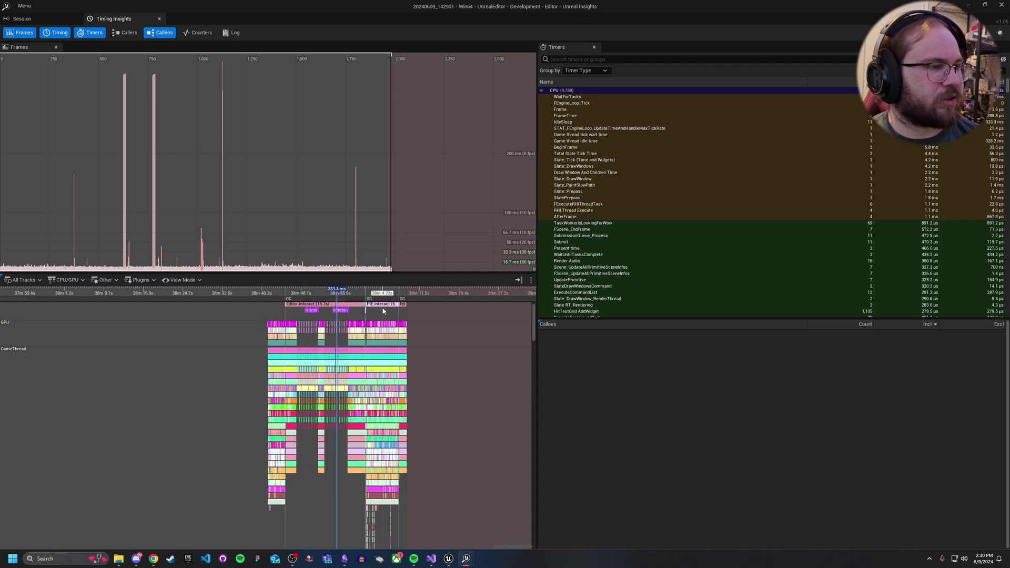
{"action": "left_click_drag", "start_coordinate": [382, 310], "coordinate": [365, 316]}
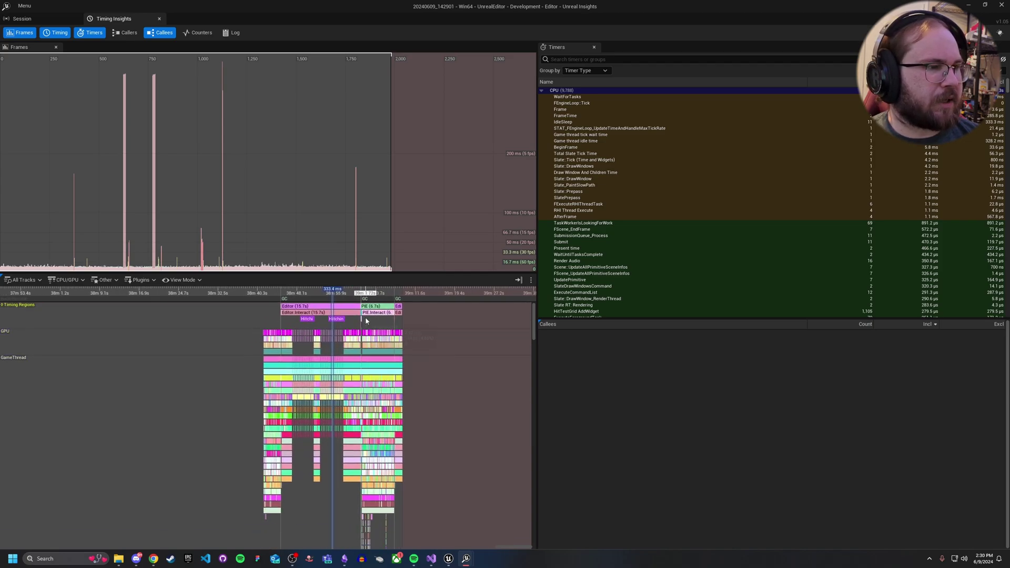
{"action": "scroll", "coordinate": [372, 319], "scroll_direction": "up", "scroll_amount": 4}
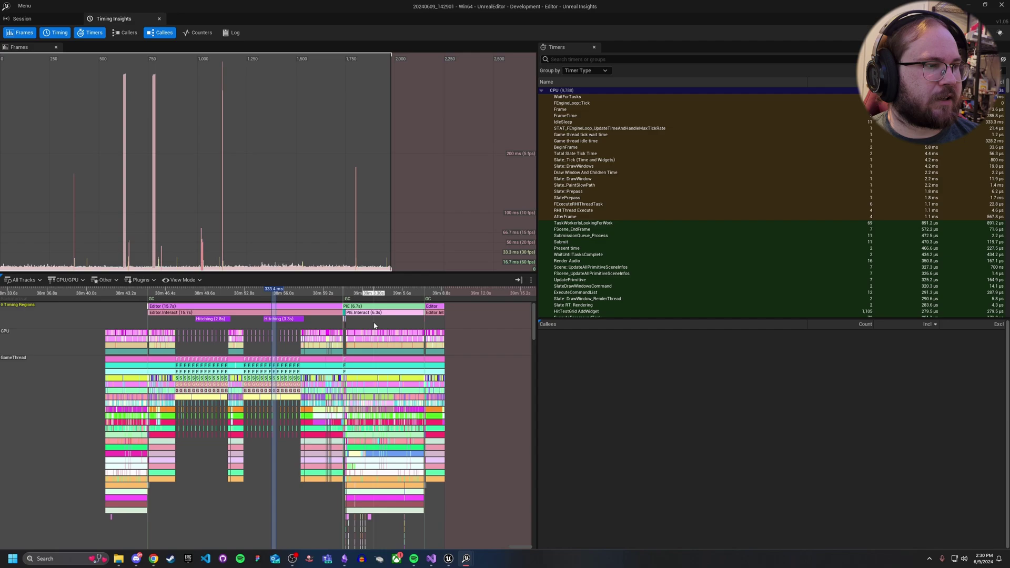
{"action": "left_click_drag", "start_coordinate": [374, 325], "coordinate": [327, 294]}
{"action": "scroll", "coordinate": [327, 295], "scroll_direction": "up", "scroll_amount": 1}
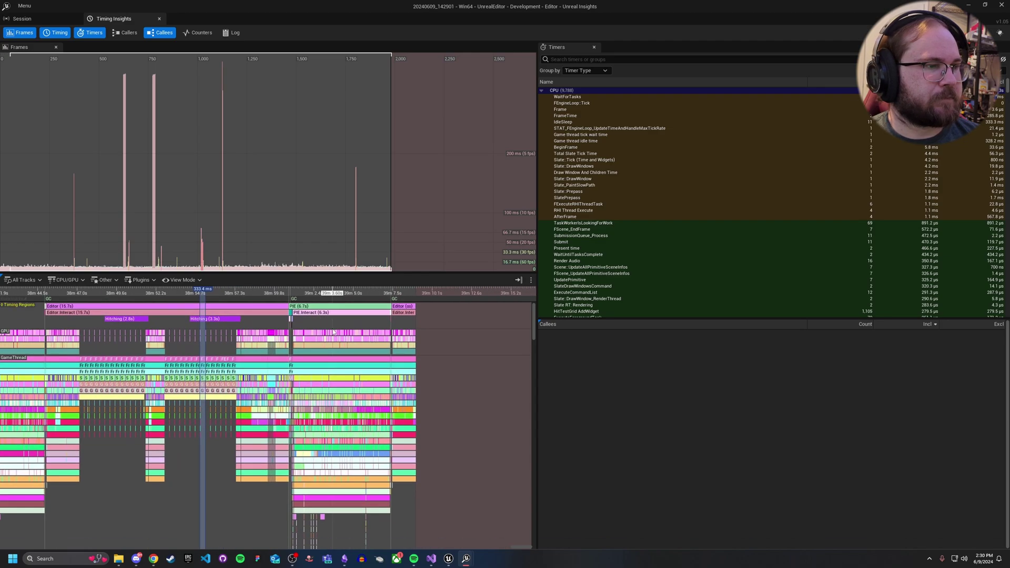
Compare timer breakdowns of spike frames 1,421 (10.1 ms), 1,332, 1,167 and Rendering Frame 1,781
{"action": "left_click", "coordinate": [327, 294]}
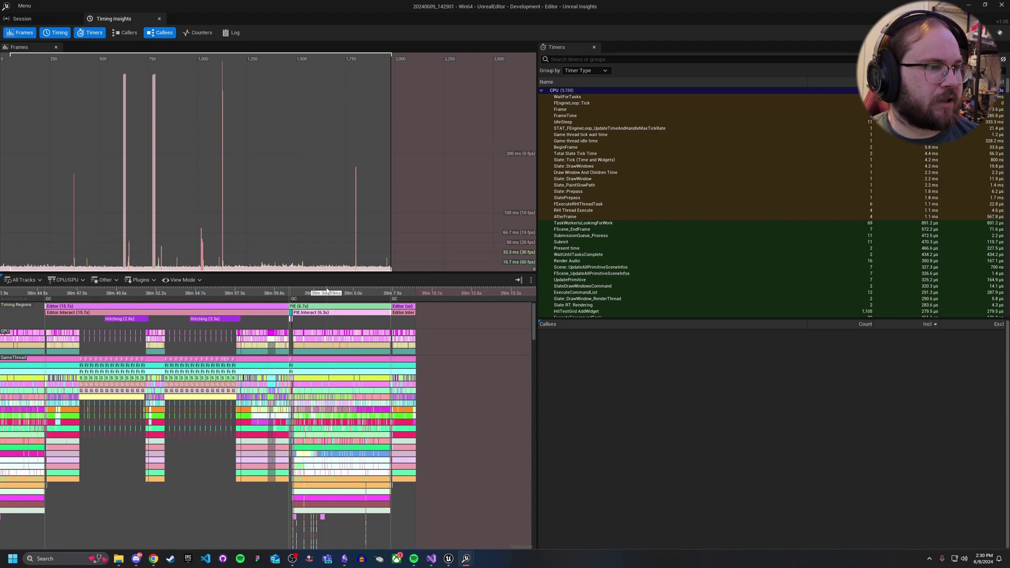
{"action": "left_click", "coordinate": [281, 267]}
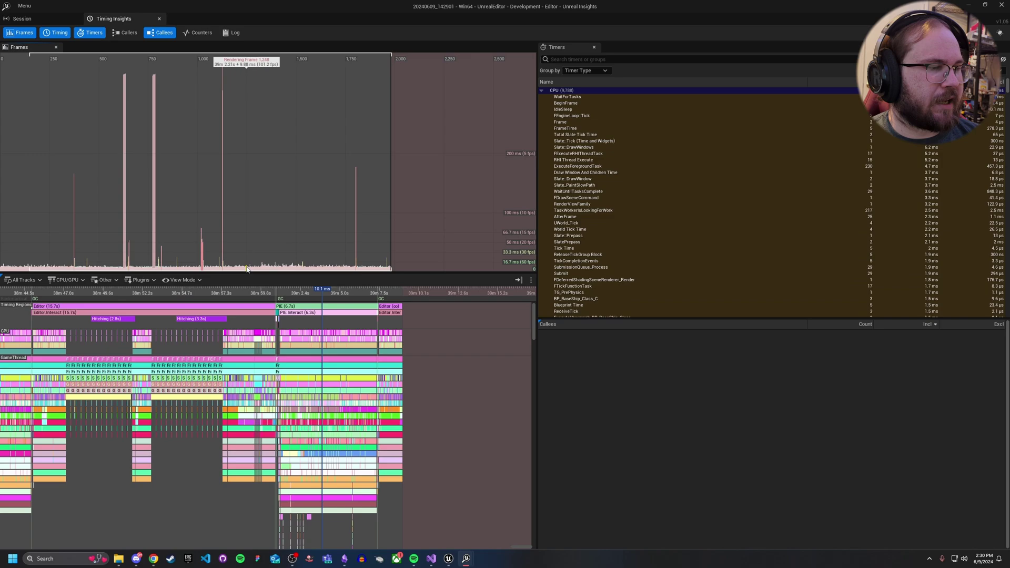
{"action": "left_click", "coordinate": [264, 268]}
{"action": "left_click", "coordinate": [231, 268]}
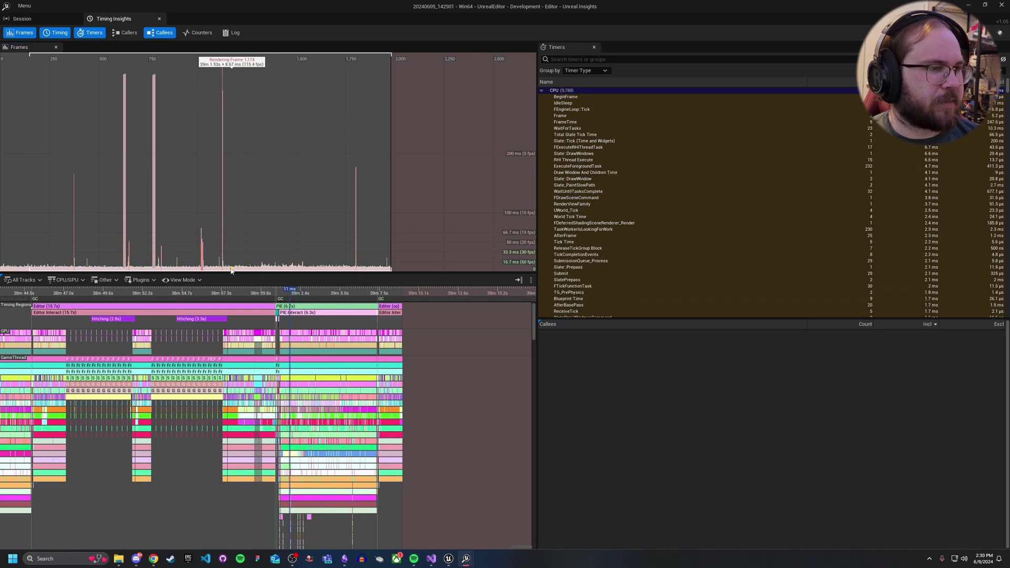
{"action": "left_click", "coordinate": [218, 221]}
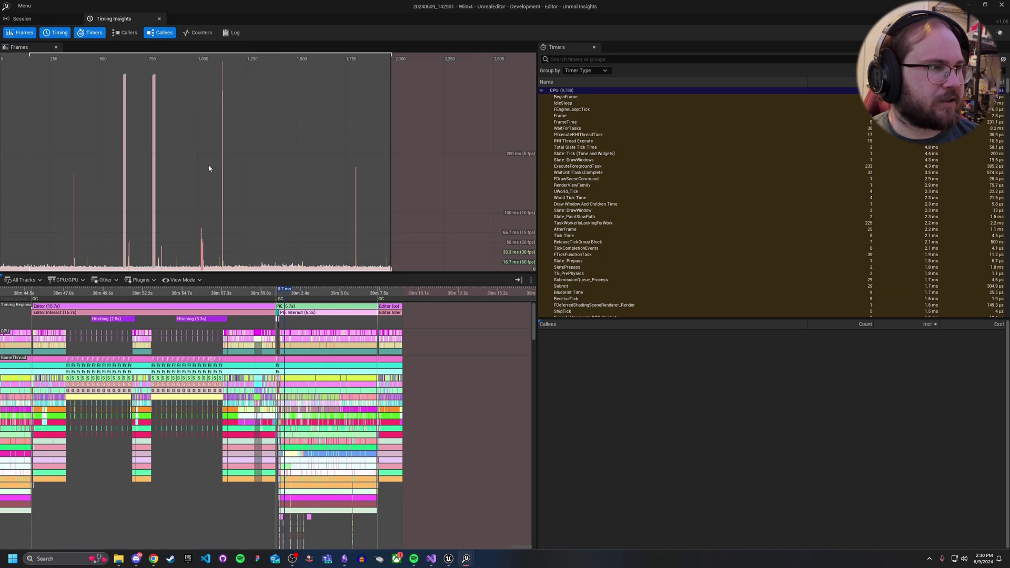
{"action": "left_click", "coordinate": [231, 267]}
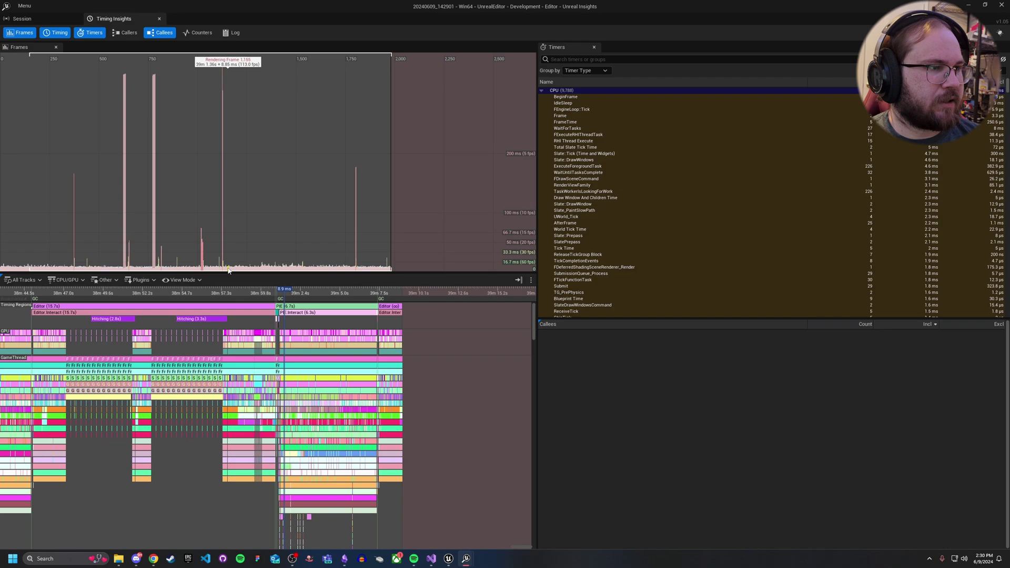
{"action": "left_click", "coordinate": [352, 270]}
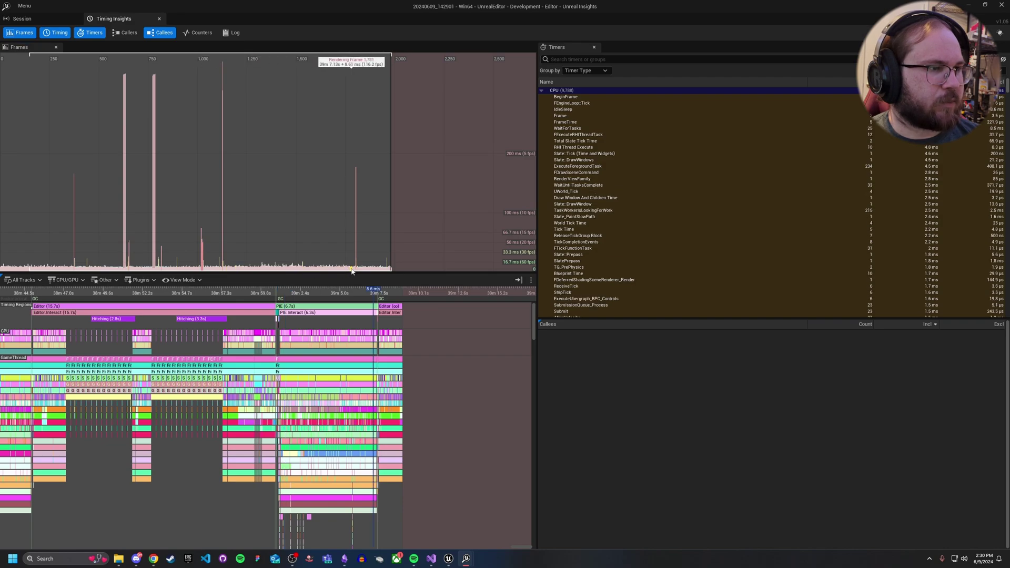
{"action": "left_click", "coordinate": [354, 269]}
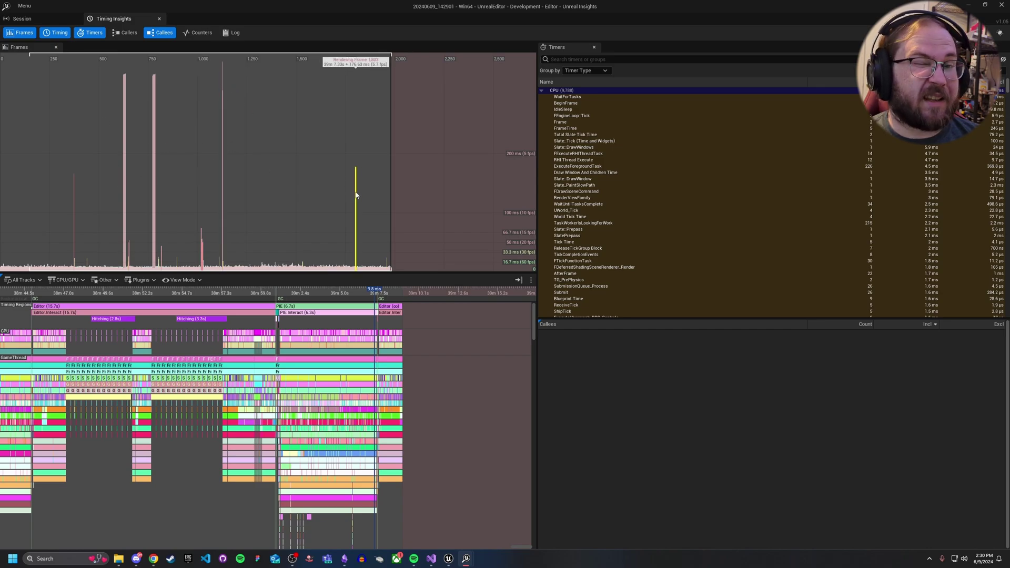
Zoom the Frames graph onto the flat PIE run and select frame 1,394
{"action": "scroll", "coordinate": [291, 232], "scroll_direction": "up", "scroll_amount": 4}
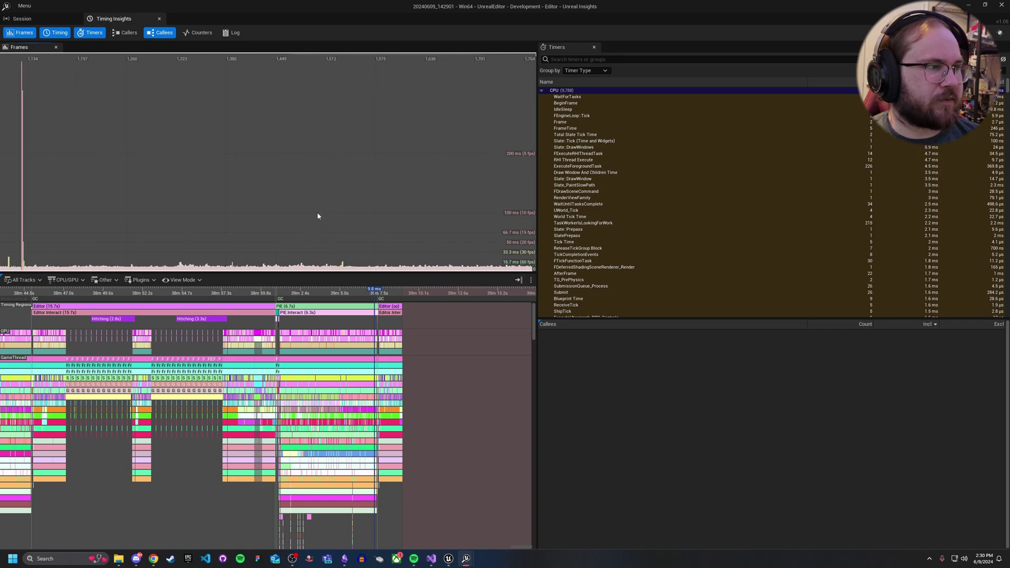
{"action": "left_click_drag", "start_coordinate": [318, 216], "coordinate": [296, 210]}
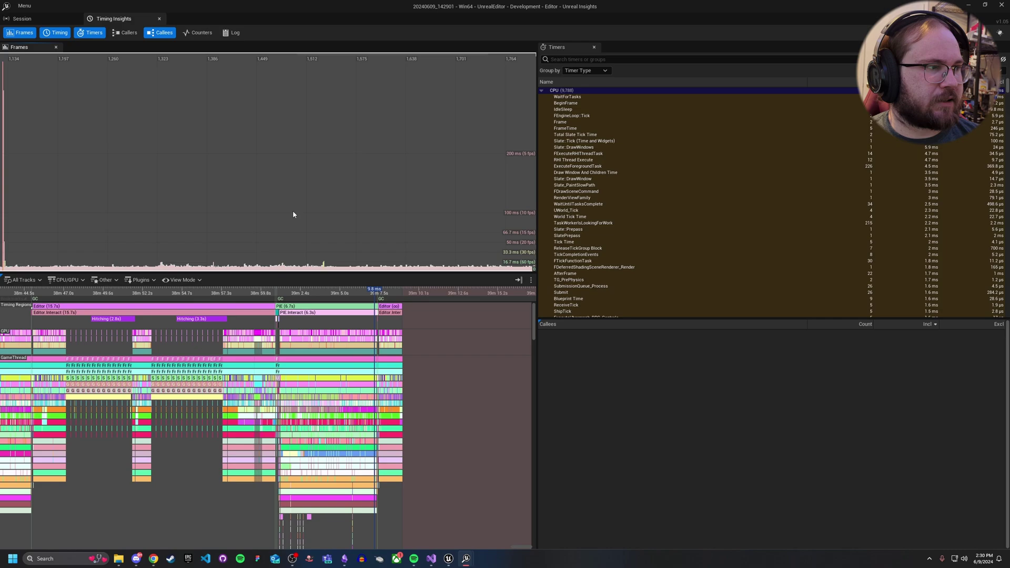
{"action": "scroll", "coordinate": [196, 246], "scroll_direction": "up", "scroll_amount": 1}
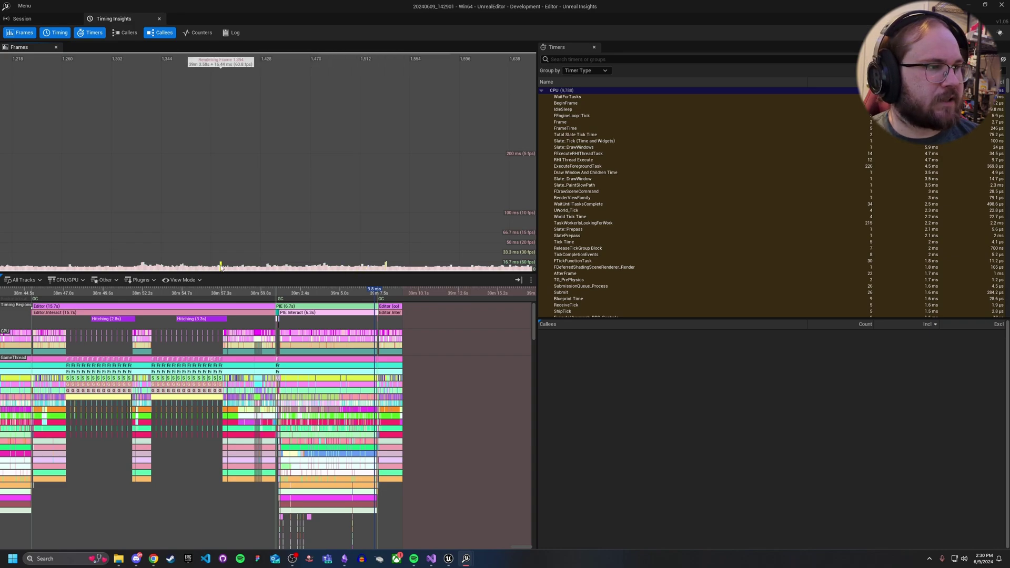
{"action": "left_click", "coordinate": [221, 264]}
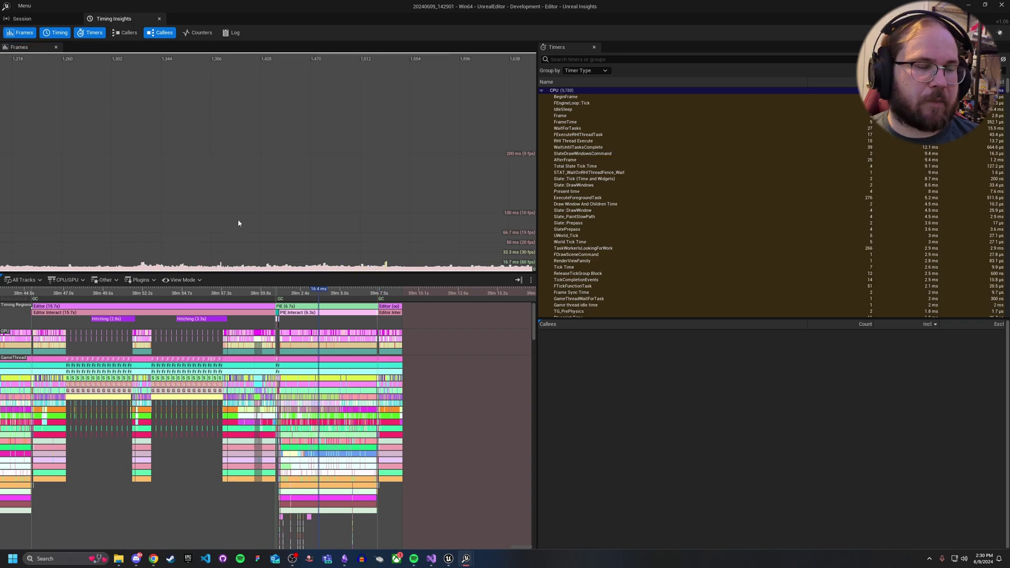
{"action": "scroll", "coordinate": [321, 428], "scroll_direction": "up", "scroll_amount": 8}
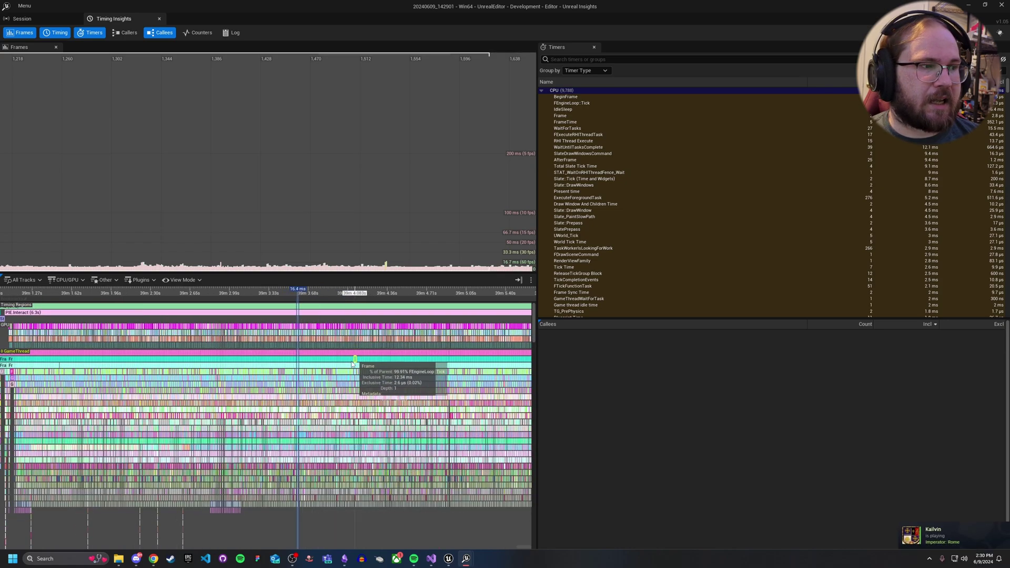
{"action": "scroll", "coordinate": [278, 271], "scroll_direction": "up", "scroll_amount": 4}
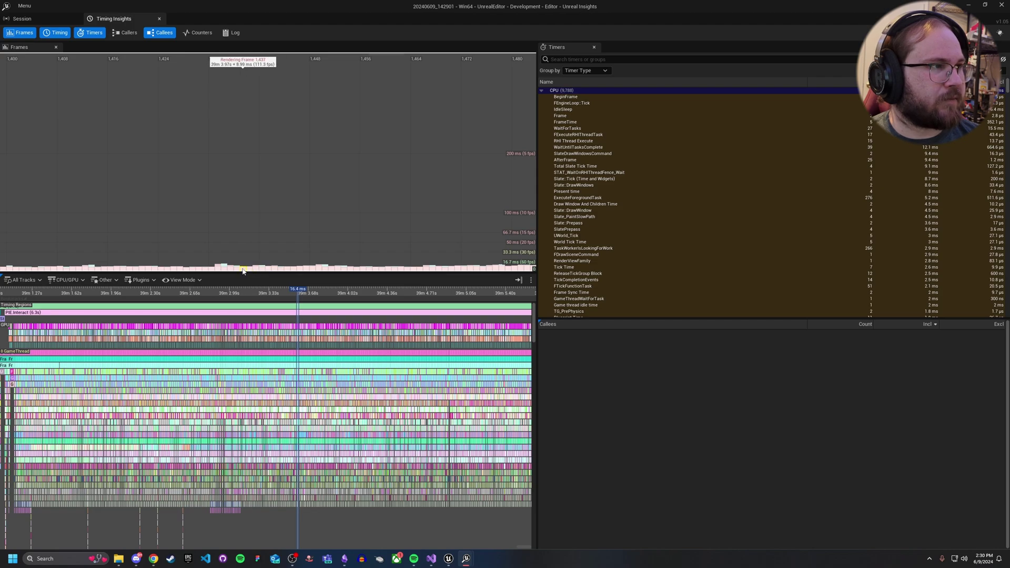
Jump the timing tracks to Game Frame 1,434 and zoom into its events
{"action": "left_click", "coordinate": [225, 267]}
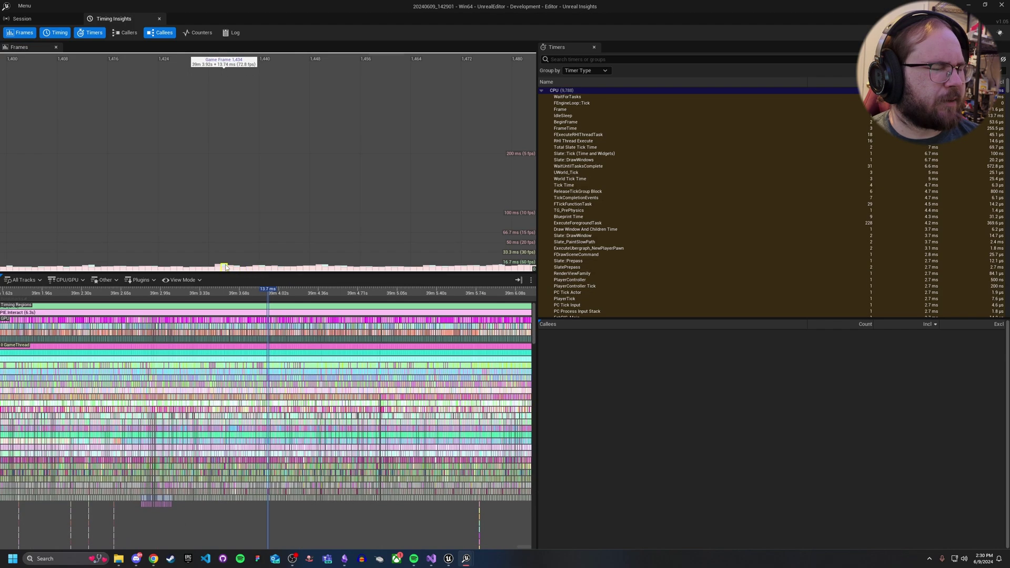
{"action": "scroll", "coordinate": [267, 333], "scroll_direction": "up", "scroll_amount": 15}
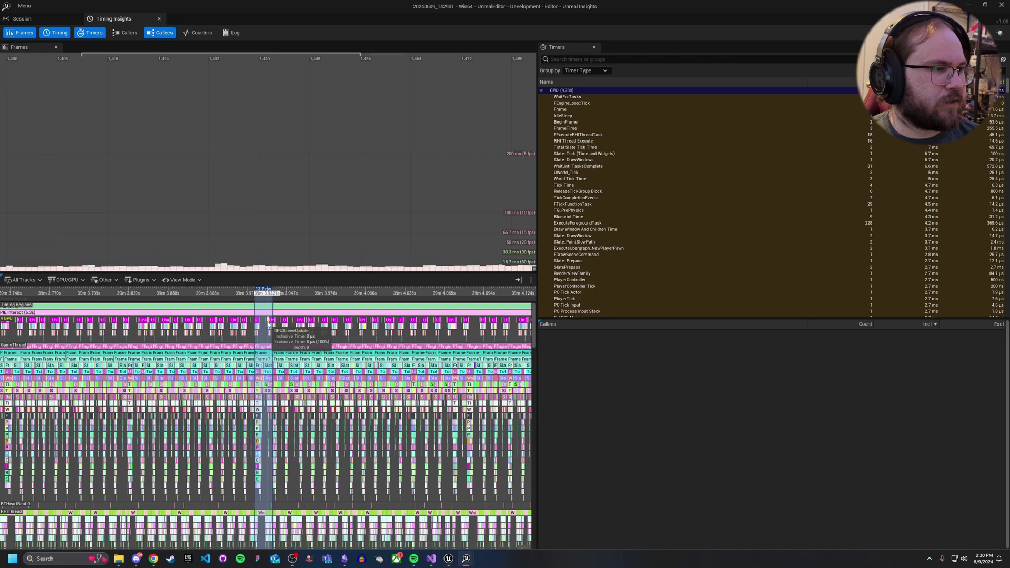
{"action": "scroll", "coordinate": [266, 334], "scroll_direction": "up", "scroll_amount": 5}
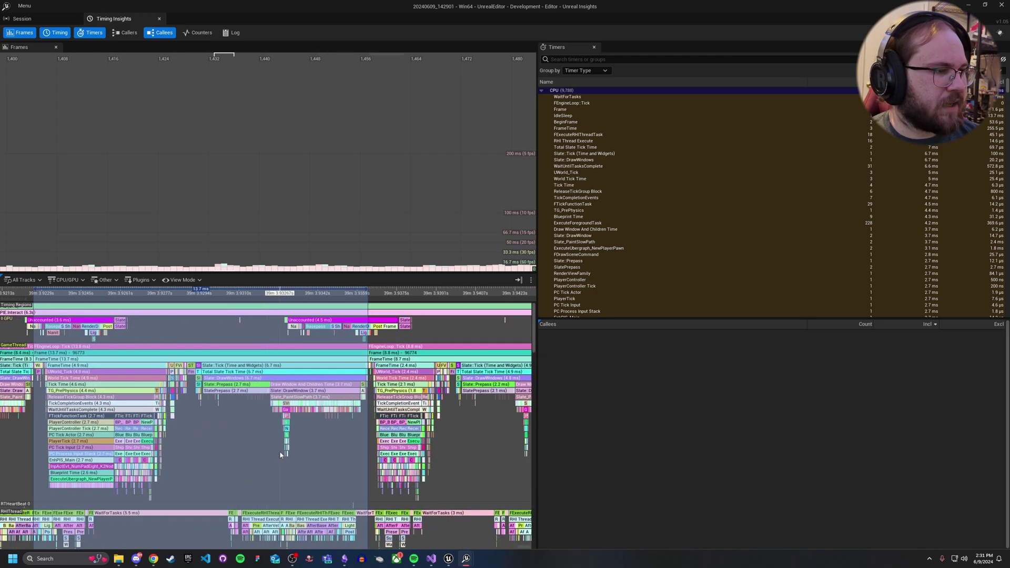
{"action": "scroll", "coordinate": [232, 449], "scroll_direction": "up", "scroll_amount": 5}
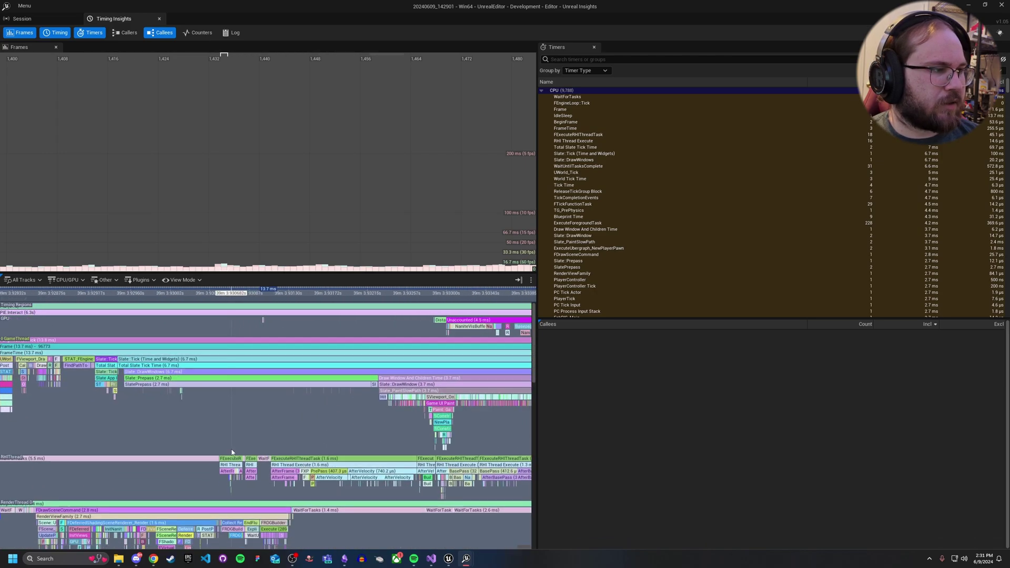
Zoom back out and close the new trace's Timing Insights window
{"action": "scroll", "coordinate": [218, 433], "scroll_direction": "down", "scroll_amount": 3}
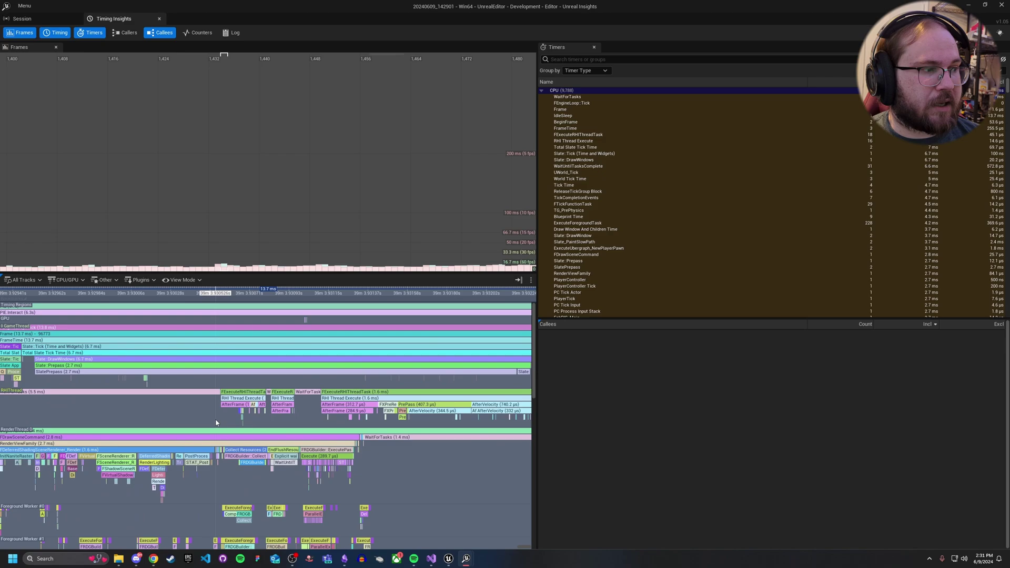
{"action": "scroll", "coordinate": [215, 421], "scroll_direction": "down", "scroll_amount": 2}
{"action": "scroll", "coordinate": [215, 422], "scroll_direction": "down", "scroll_amount": 20}
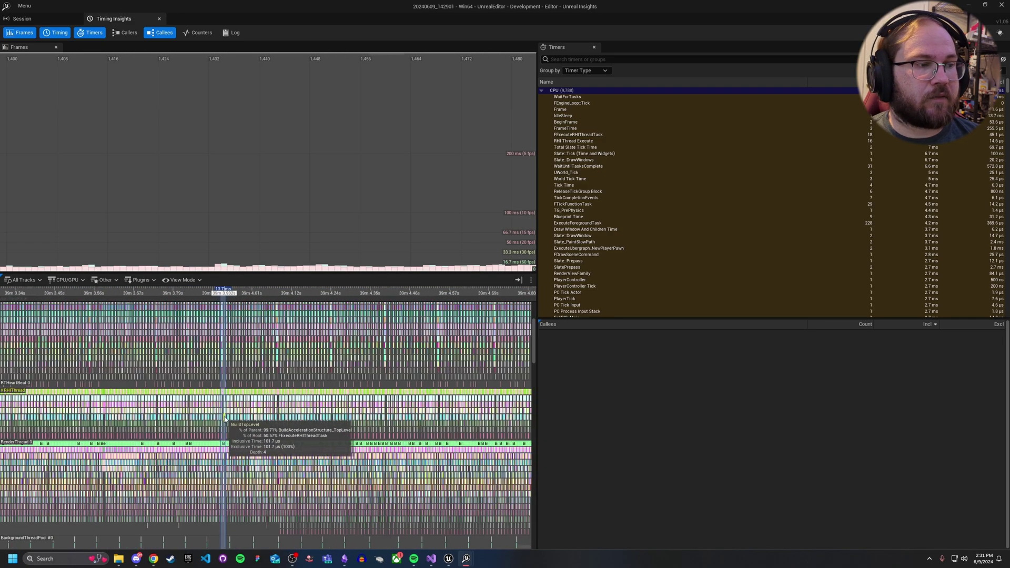
{"action": "scroll", "coordinate": [224, 418], "scroll_direction": "down", "scroll_amount": 3}
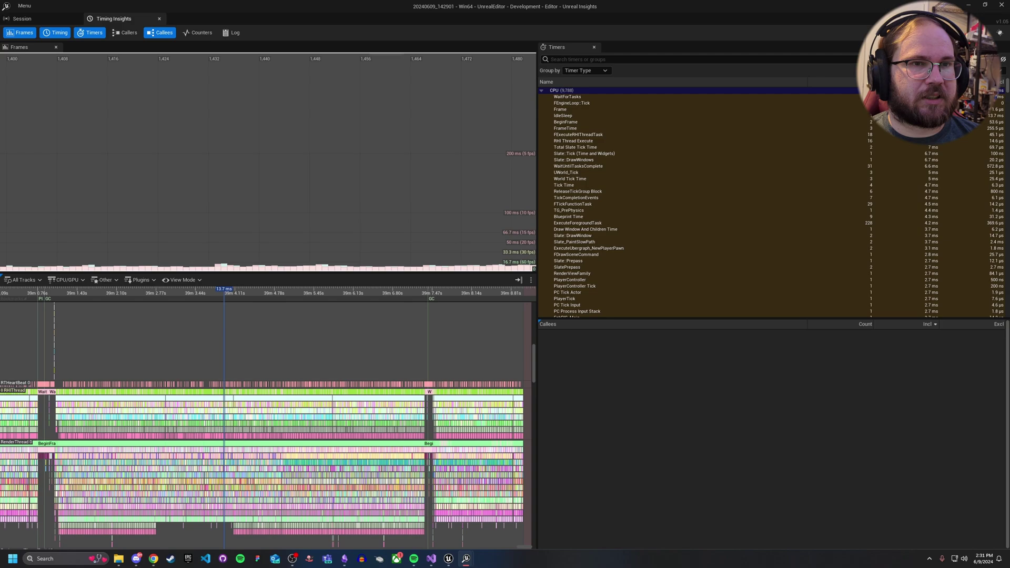
{"action": "left_click", "coordinate": [1002, 4]}
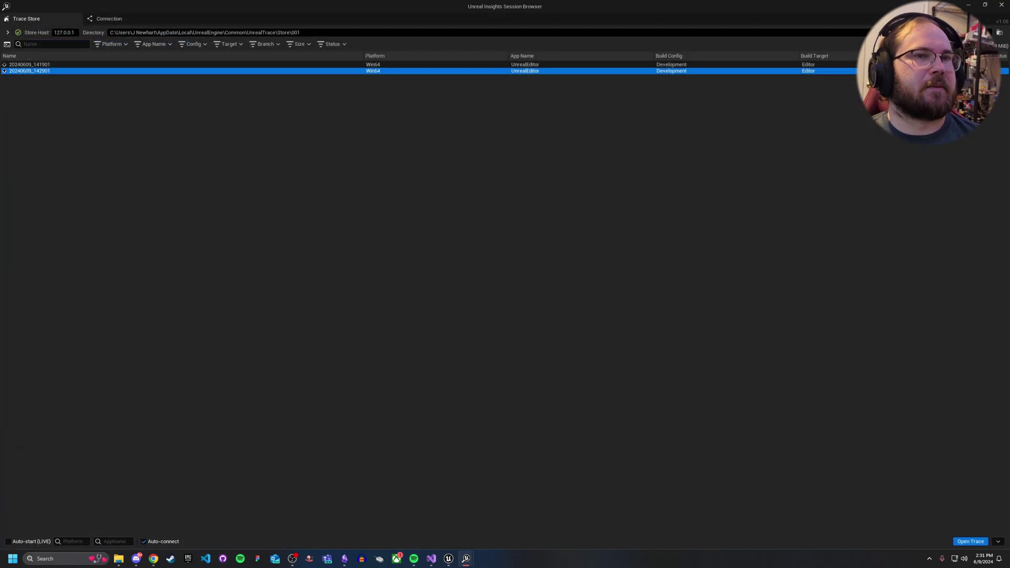
Close the Session Browser and old Timing Insights window, enlarge the Content Browser, open NewPlayerPawn
{"action": "left_click", "coordinate": [1002, 5]}
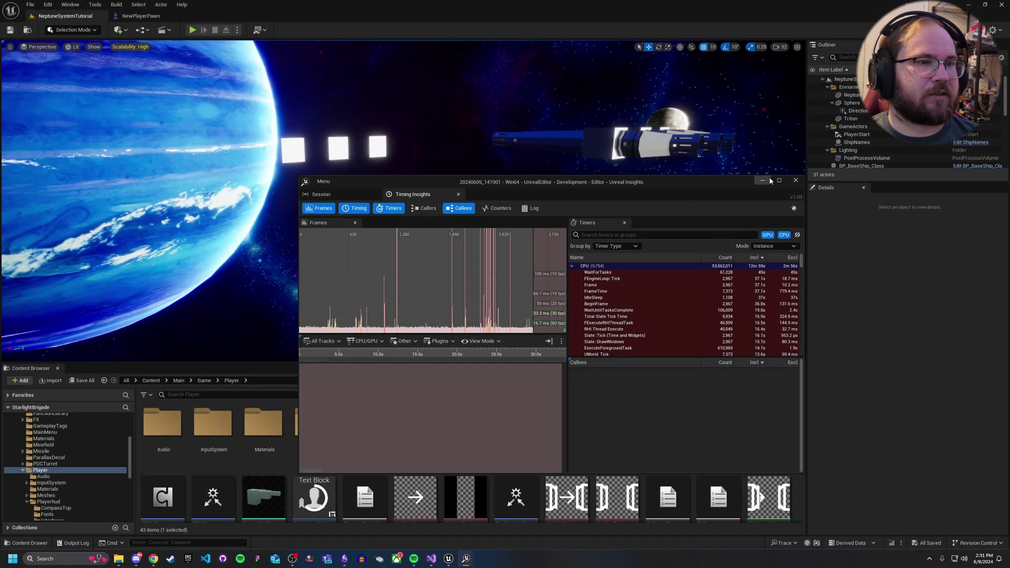
{"action": "left_click", "coordinate": [794, 181]}
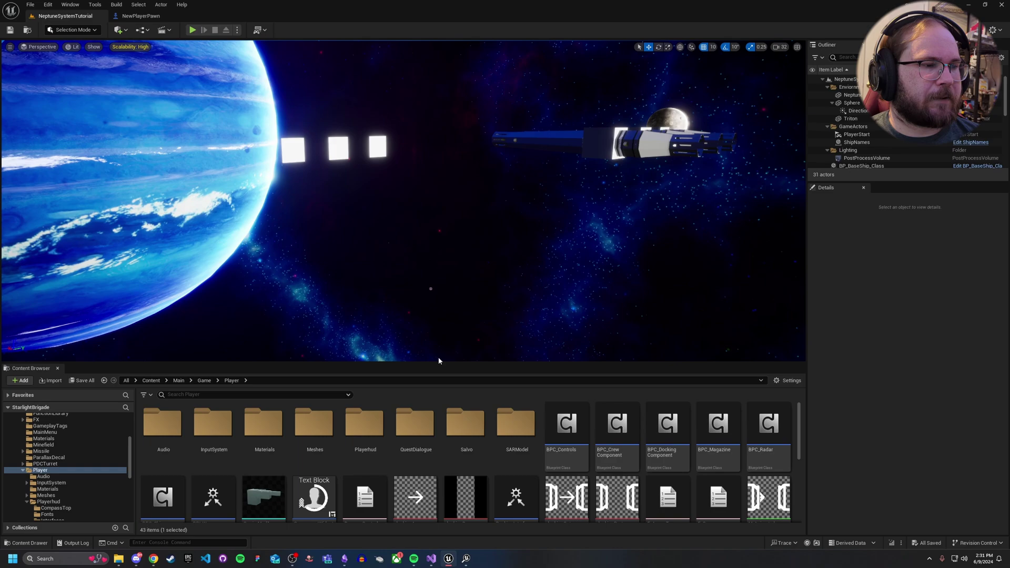
{"action": "mouse_move", "coordinate": [444, 363]}
{"action": "left_mouse_down"}
{"action": "mouse_move", "coordinate": [441, 311]}
{"action": "mouse_move", "coordinate": [444, 364]}
{"action": "left_mouse_up"}
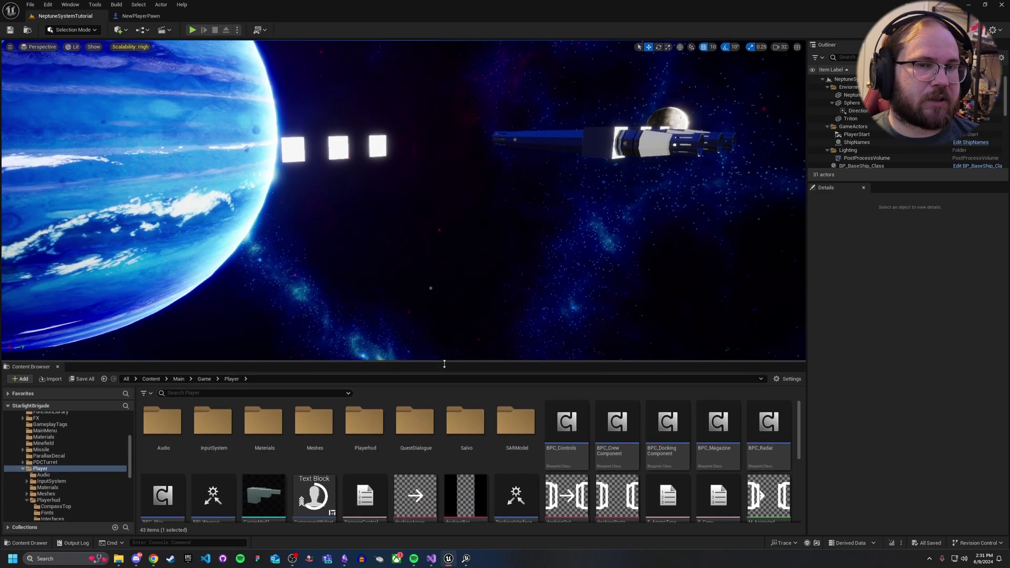
{"action": "left_click", "coordinate": [140, 15]}
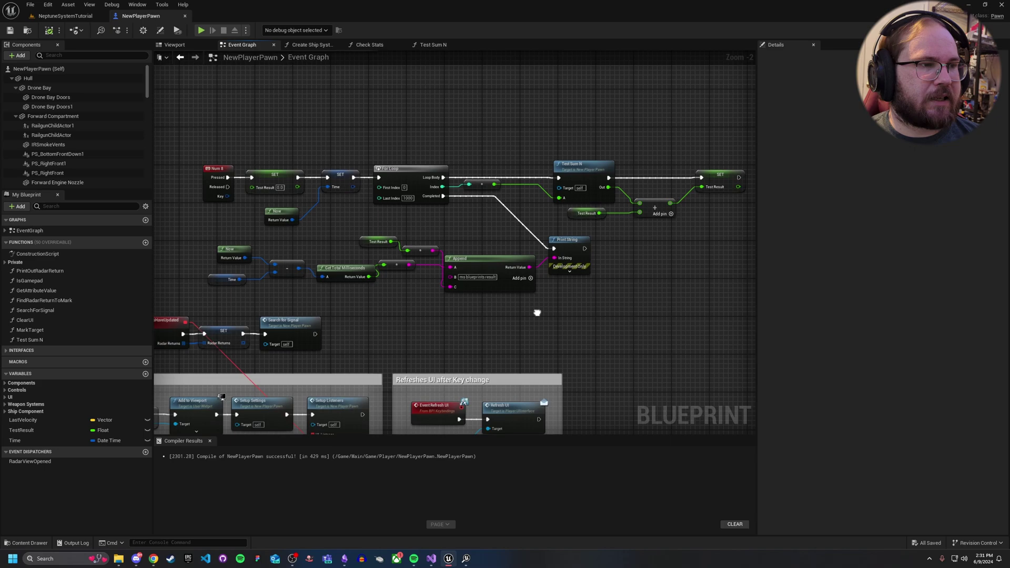
Select and review the Test Sum N, Test Result and Print String loop nodes
{"action": "right_click_drag", "start_coordinate": [537, 312], "coordinate": [544, 306]}
{"action": "left_click_drag", "start_coordinate": [538, 99], "coordinate": [658, 203]}
{"action": "right_click_drag", "start_coordinate": [643, 273], "coordinate": [535, 289]}
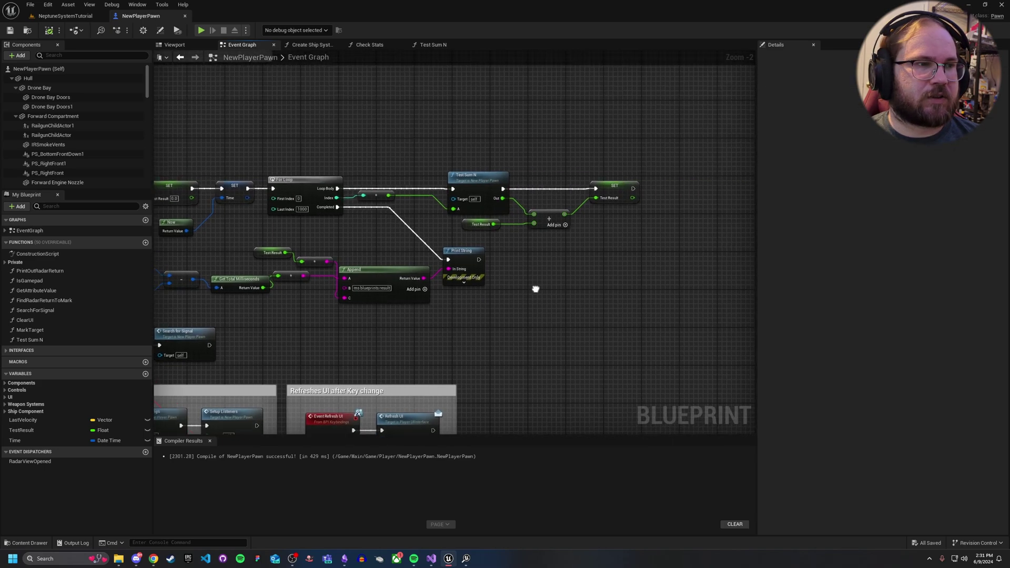
{"action": "left_click_drag", "start_coordinate": [417, 124], "coordinate": [616, 299]}
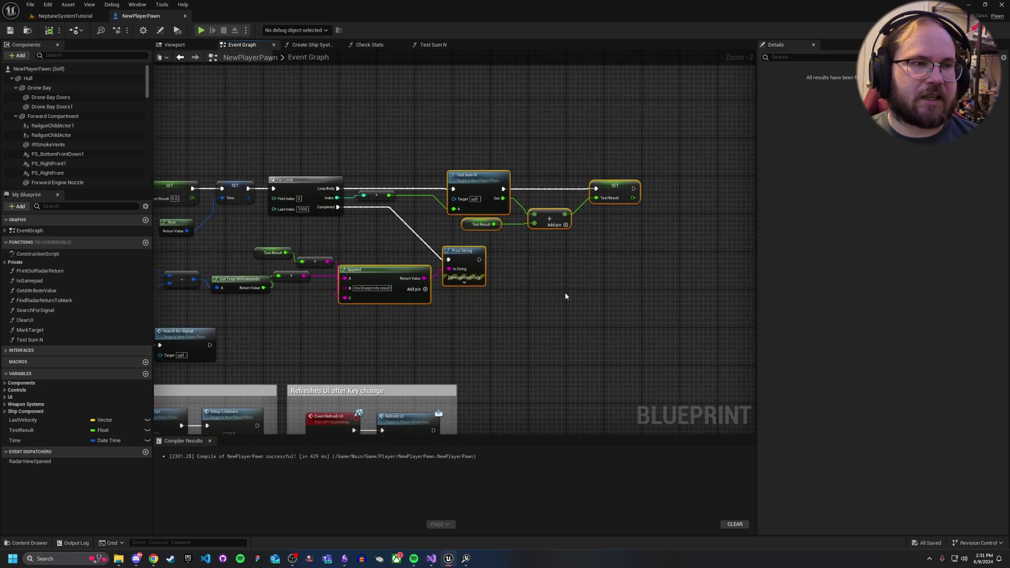
{"action": "left_click", "coordinate": [565, 296]}
{"action": "right_click_drag", "start_coordinate": [565, 297], "coordinate": [598, 293]}
{"action": "left_click_drag", "start_coordinate": [475, 121], "coordinate": [618, 240]}
{"action": "left_click", "coordinate": [618, 239]}
Review the loop back to its starting key event, zoom out, and return to NeptuneSystemTutorial
{"action": "right_click_drag", "start_coordinate": [650, 254], "coordinate": [541, 266]}
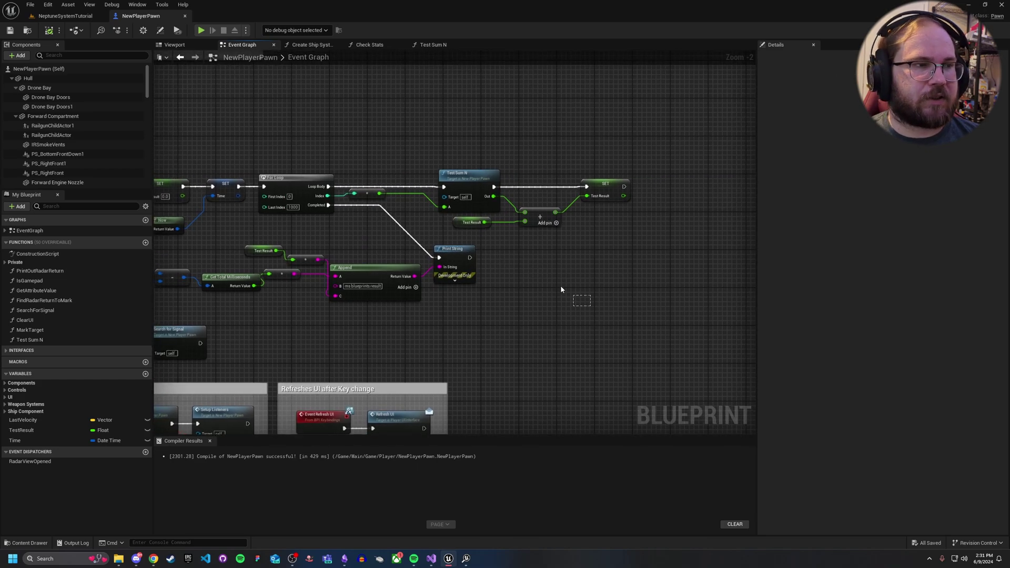
{"action": "left_click_drag", "start_coordinate": [560, 289], "coordinate": [401, 126]}
{"action": "left_click", "coordinate": [401, 126]}
{"action": "right_click_drag", "start_coordinate": [402, 126], "coordinate": [498, 133]}
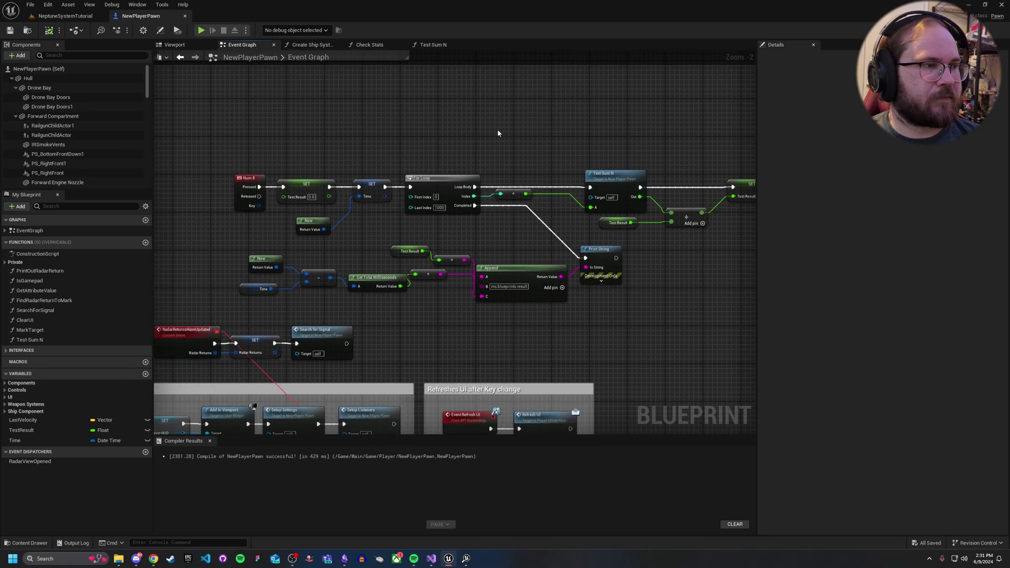
{"action": "scroll", "coordinate": [498, 133], "scroll_direction": "down", "scroll_amount": 1}
{"action": "scroll", "coordinate": [472, 201], "scroll_direction": "down", "scroll_amount": 1}
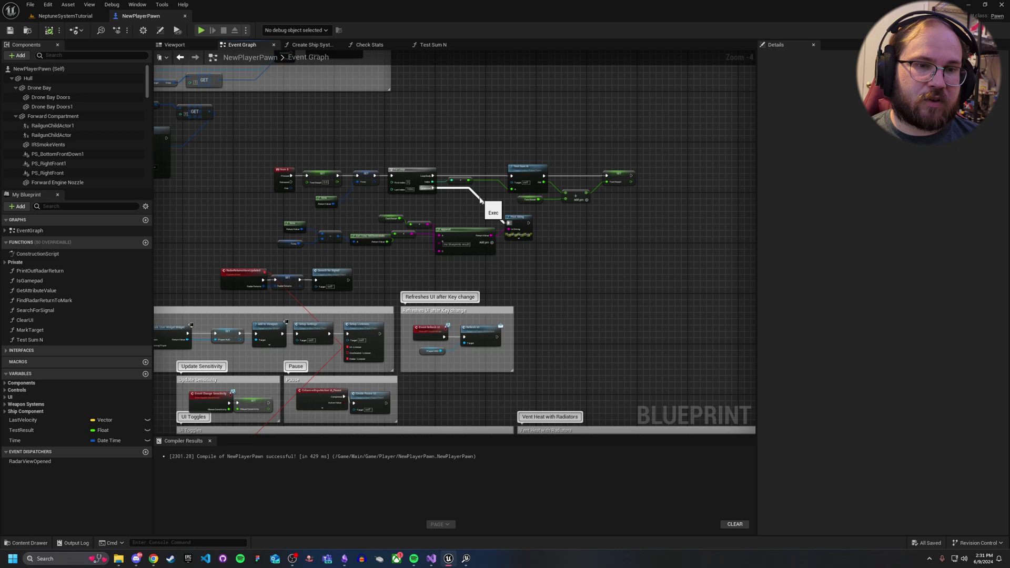
{"action": "left_click", "coordinate": [65, 16]}
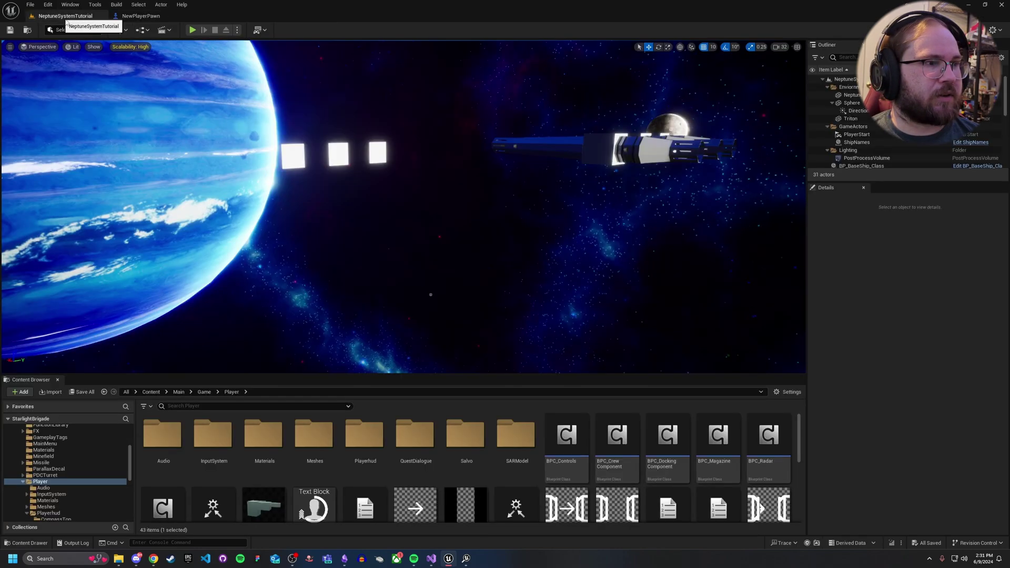